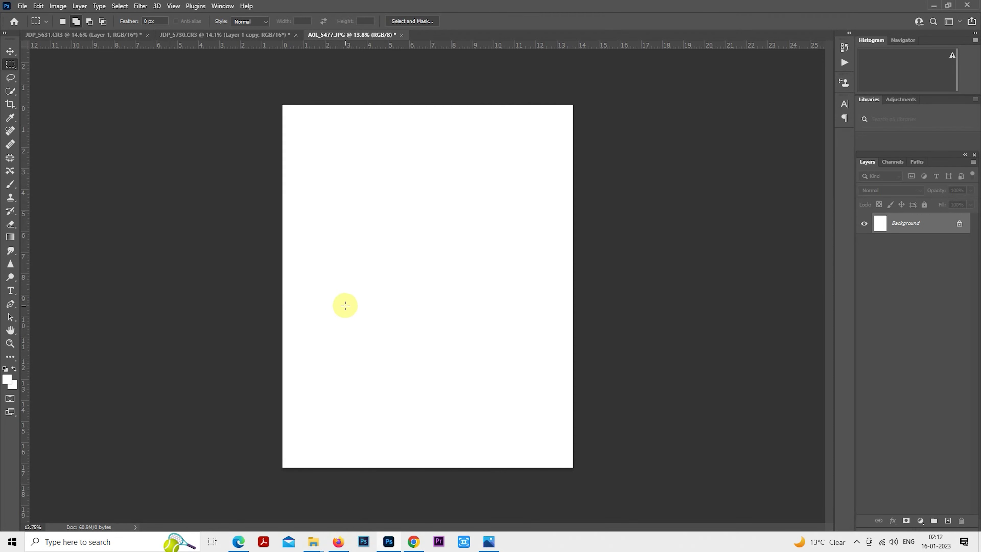
Step: Copy the cut-out couple layer from JDP_5631.CR3 into the blank A0L_5477.JPG document
click(120, 35)
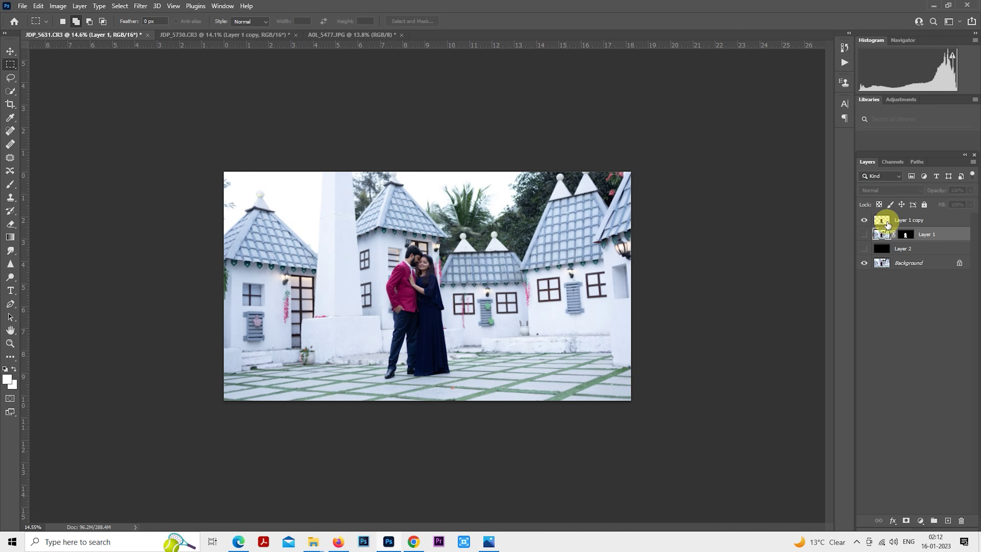
click(885, 221)
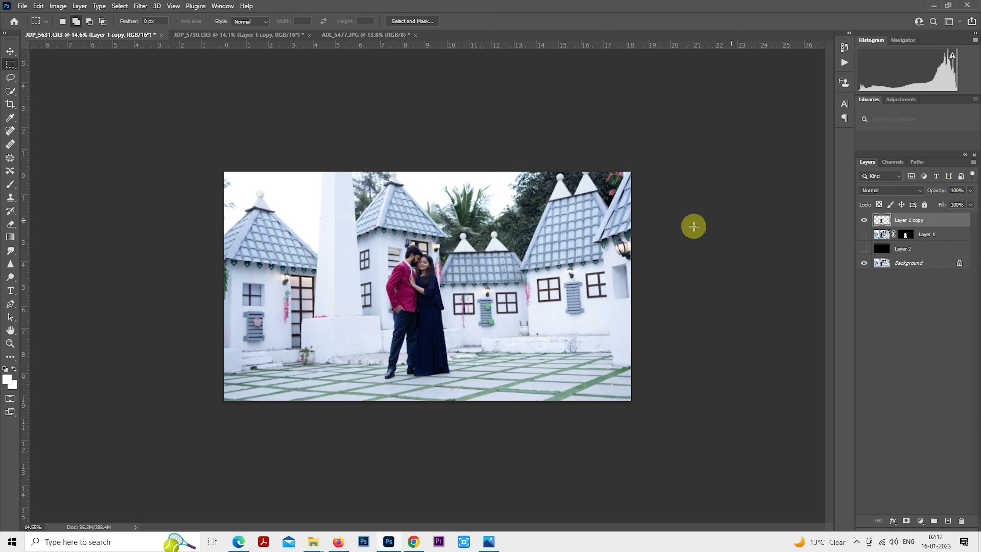
click(383, 35)
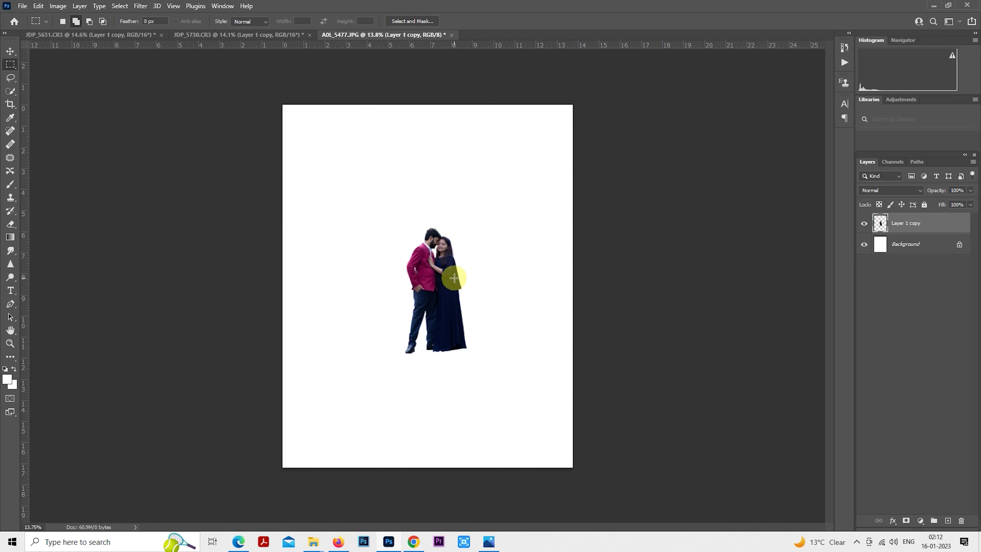
Step: Move the couple lower on the white page with Free Transform
right_click(456, 268)
click(492, 355)
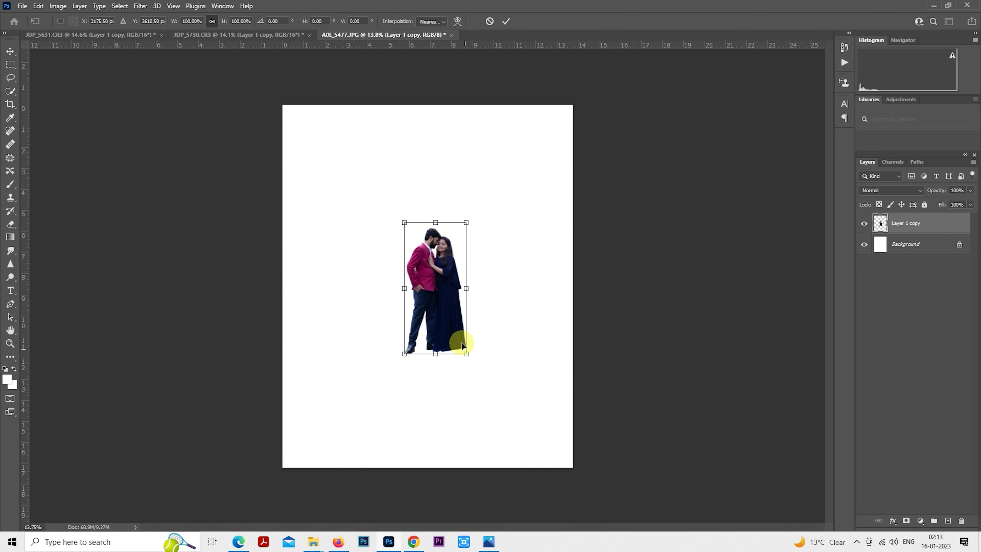
drag(443, 303, 440, 337)
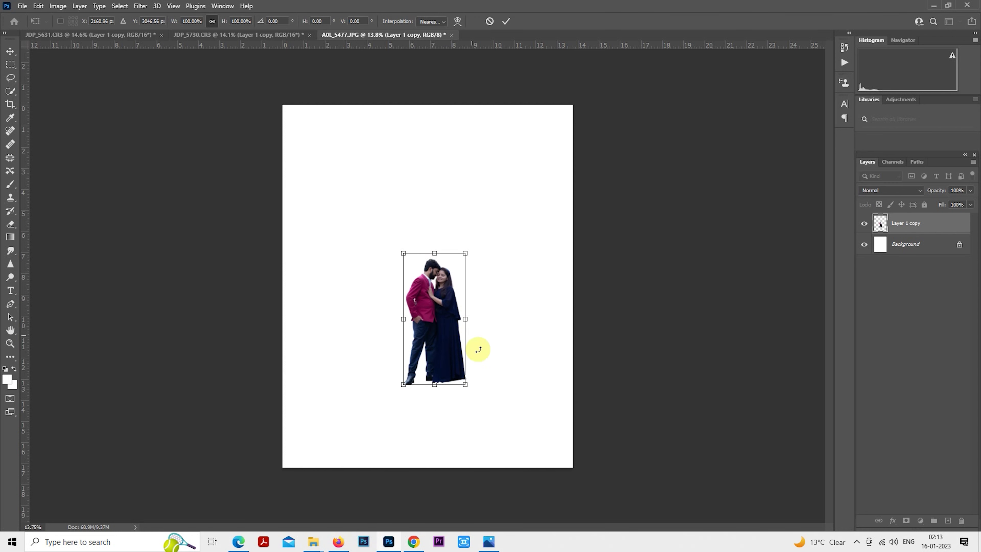
key(Return)
Step: Enlarge the couple to roughly 139% with Free Transform
key(m)
right_click(457, 243)
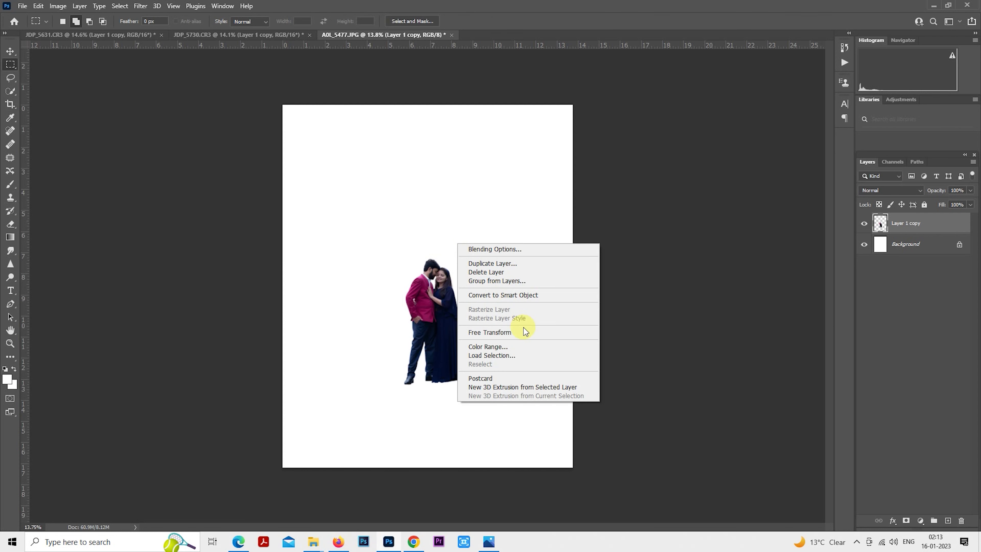
click(523, 332)
drag(465, 384, 478, 408)
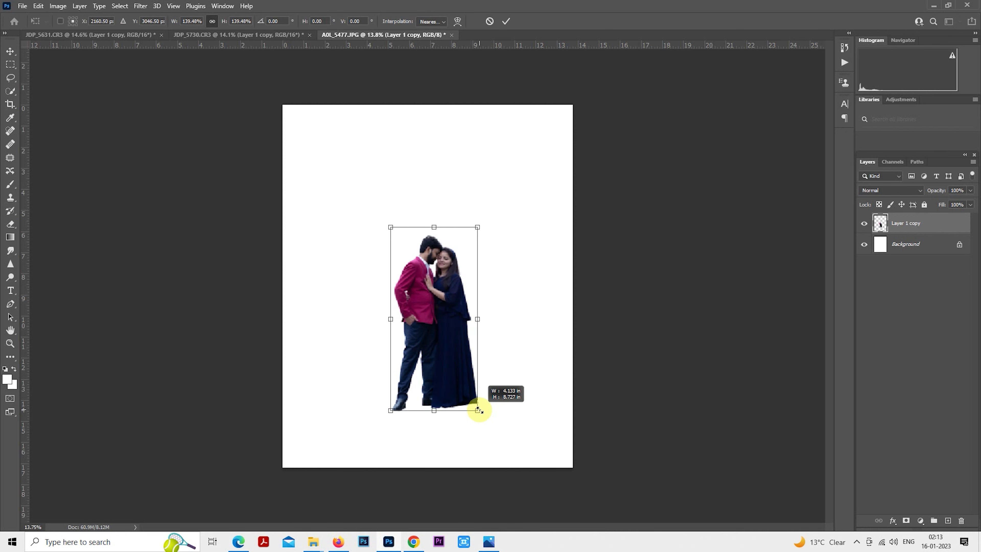
key(Return)
Step: Zoom in and spot-heal small blemishes on the couple's faces with a smaller brush
click(10, 131)
scroll(429, 357, up, 2)
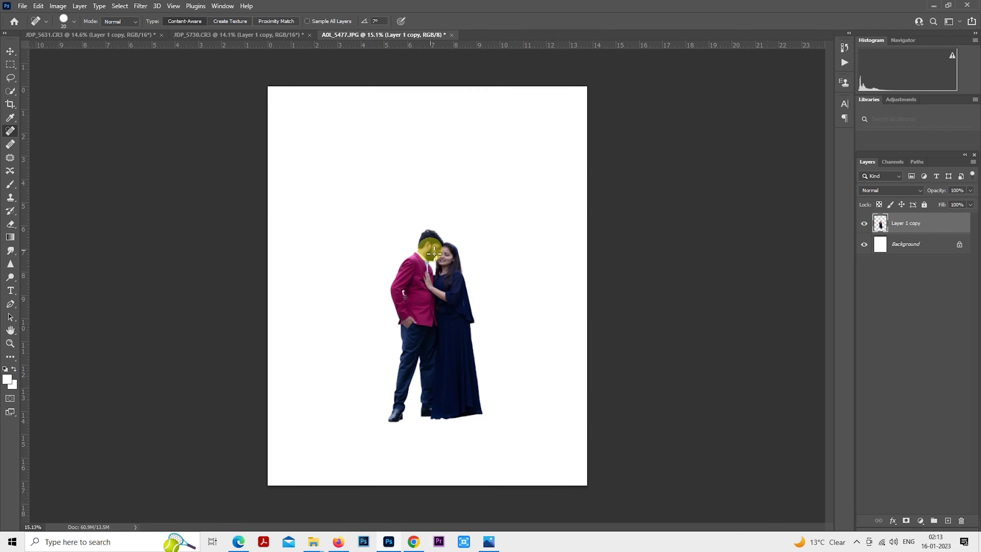
scroll(423, 263, up, 4)
scroll(455, 252, up, 4)
scroll(508, 256, up, 4)
scroll(508, 255, up, 2)
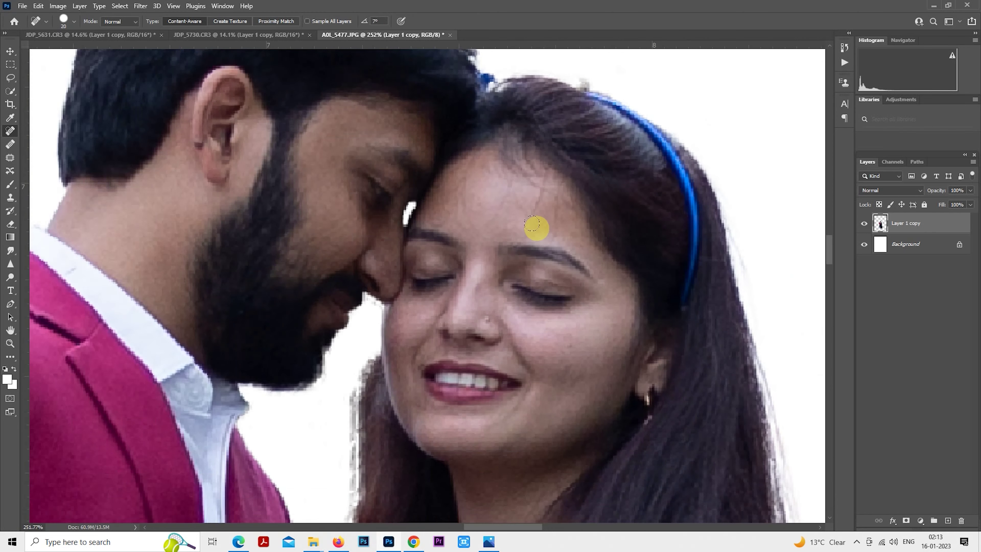
key(bracketleft)
key(bracketleft)
key(bracketleft)
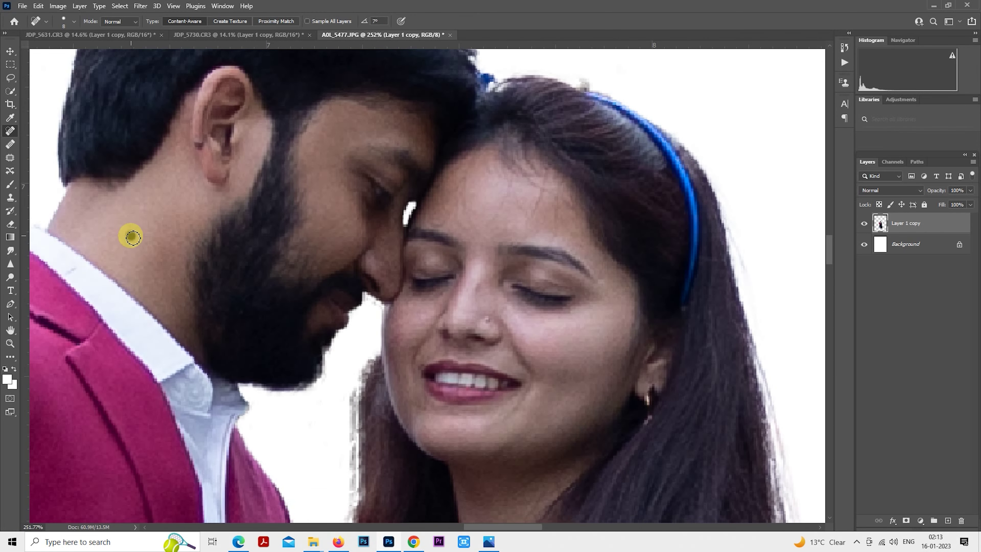
scroll(596, 334, down, 4)
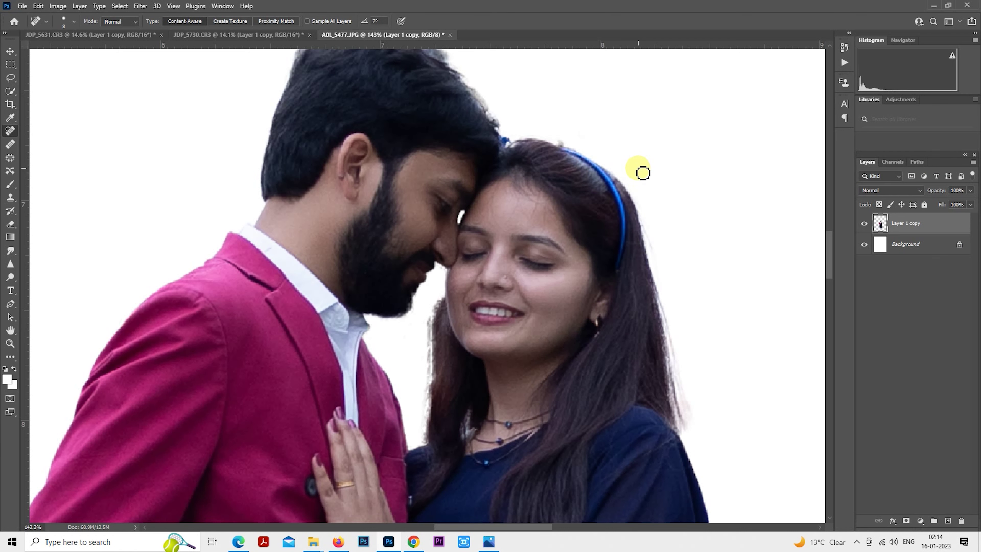
scroll(642, 173, down, 2)
scroll(641, 173, down, 2)
scroll(642, 172, down, 2)
scroll(641, 170, down, 2)
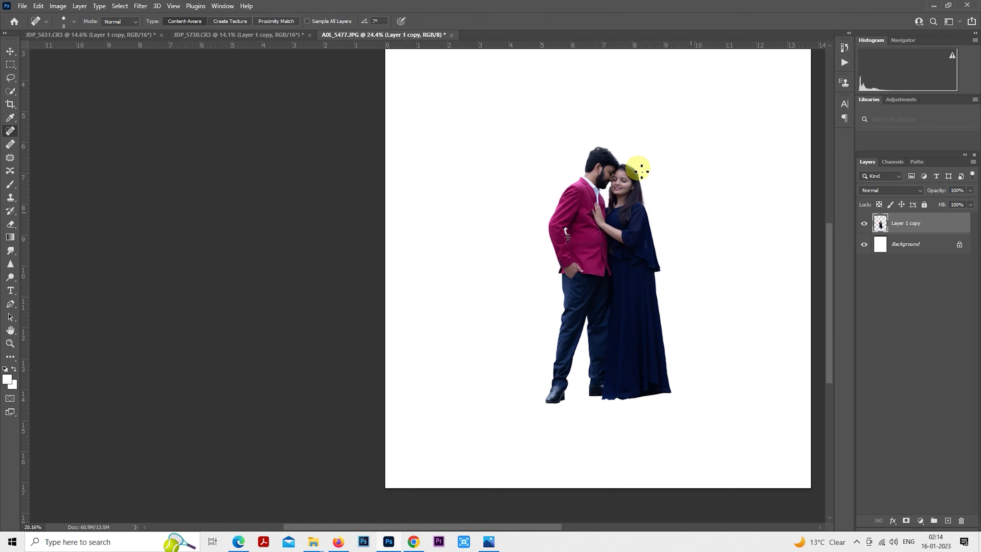
scroll(638, 169, down, 2)
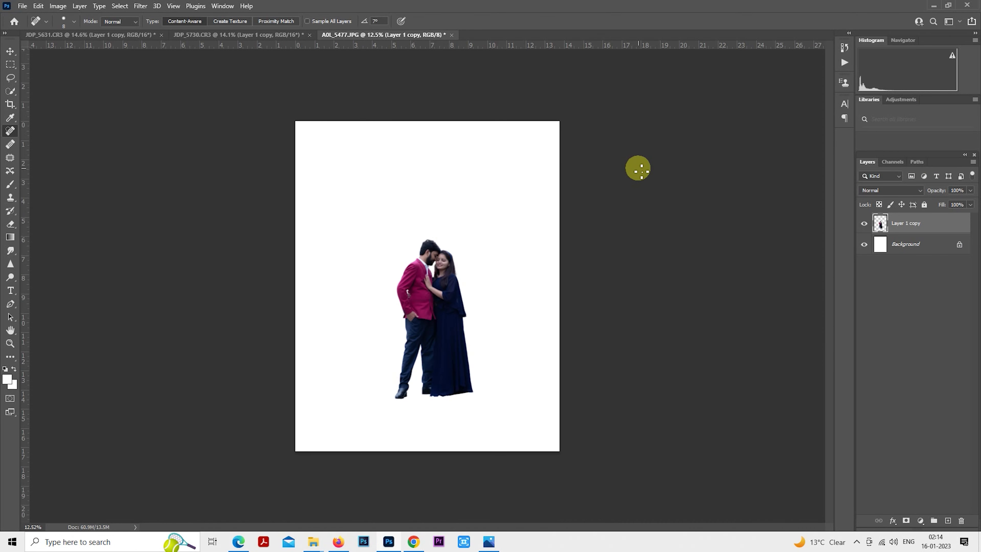
Step: Place the foggy bridge photo pexels-anas-jawed-3164124 above the Background layer
click(915, 239)
click(325, 542)
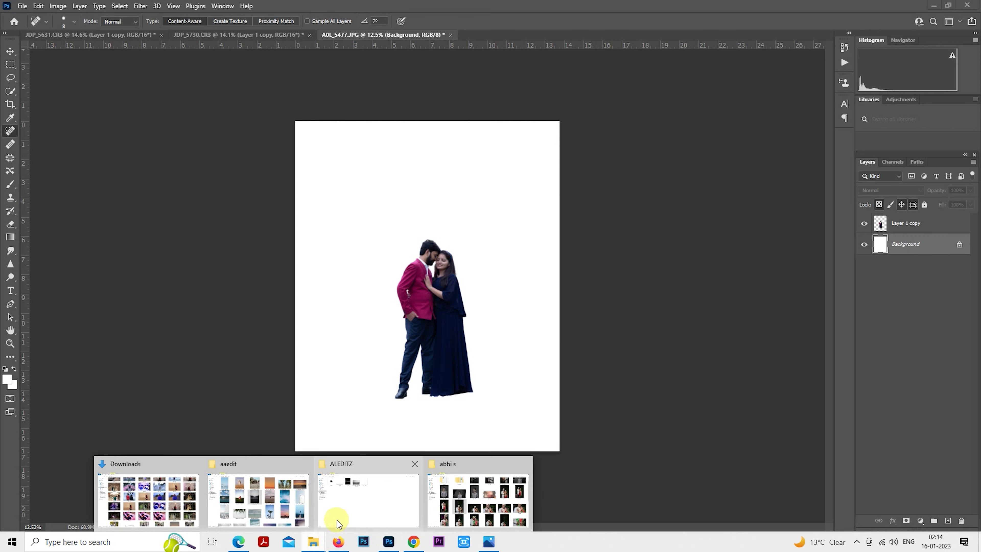
click(258, 498)
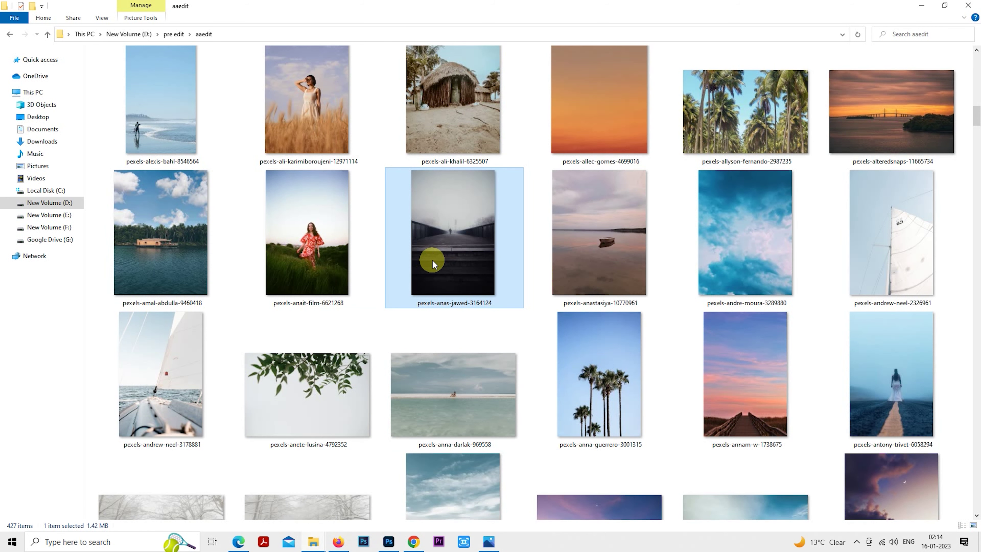
mouse_move(432, 259)
mouse_down()
mouse_move(428, 396)
mouse_move(440, 353)
mouse_up()
key(Return)
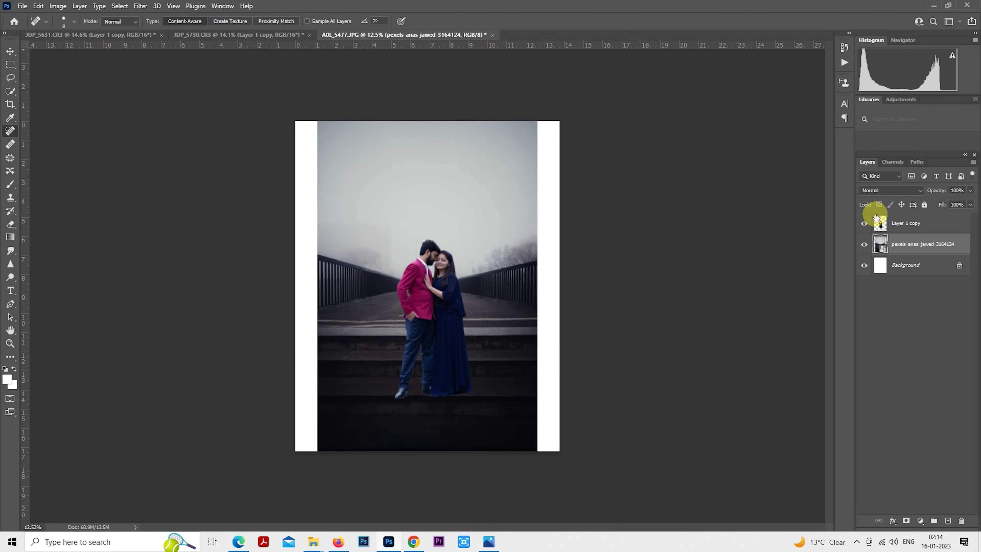
Step: Hide the couple, then duplicate and rasterize the bridge layer, hiding the original
right_click(888, 241)
click(699, 277)
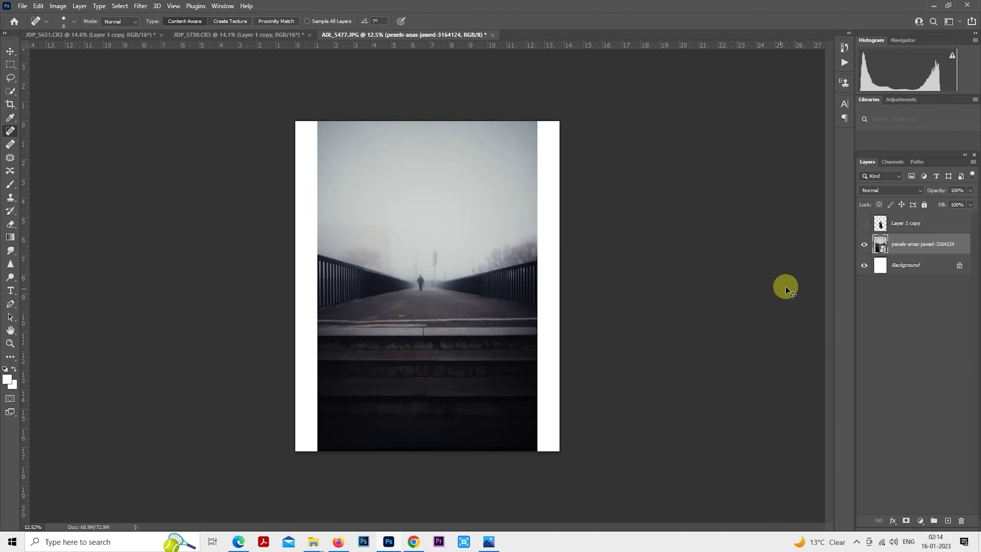
key(ctrl+j)
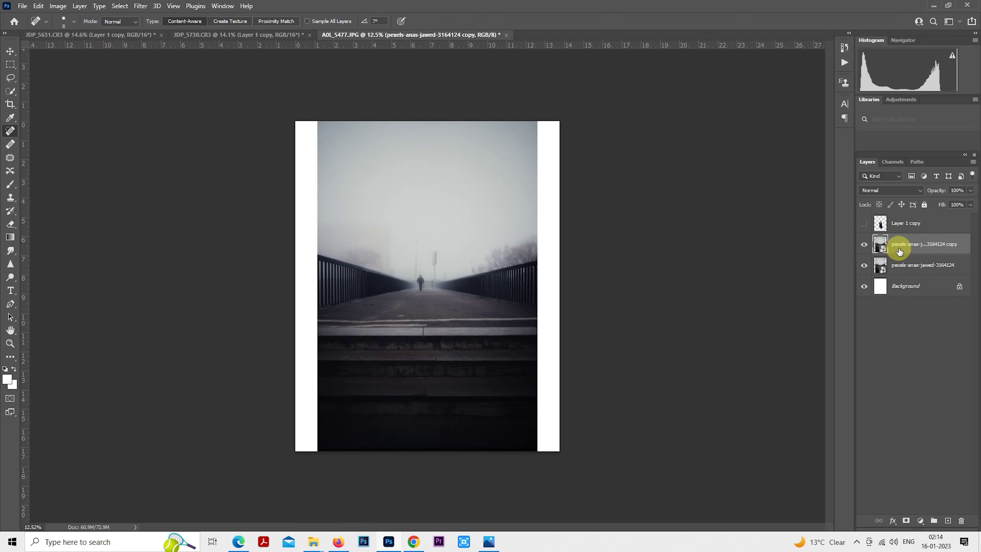
right_click(899, 252)
click(830, 277)
click(863, 265)
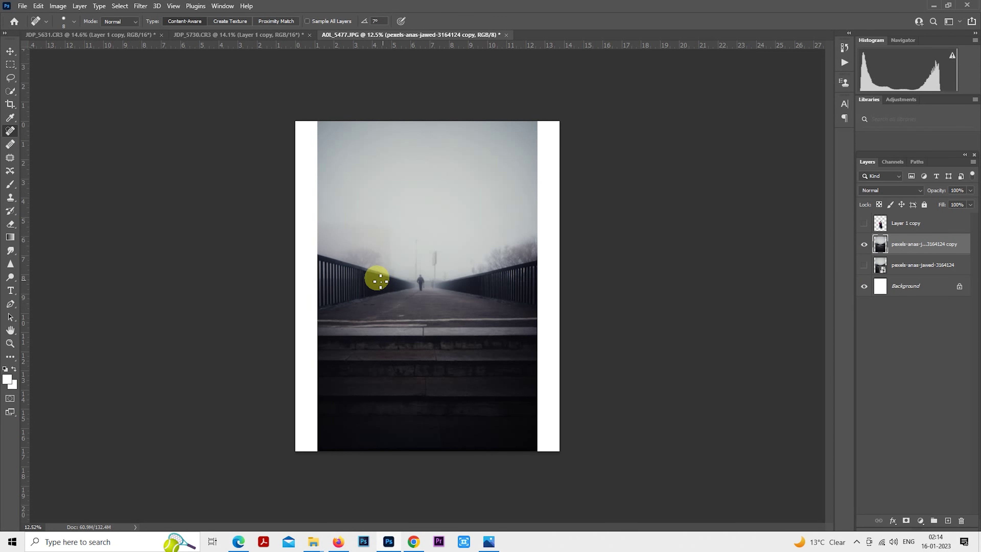
click(11, 78)
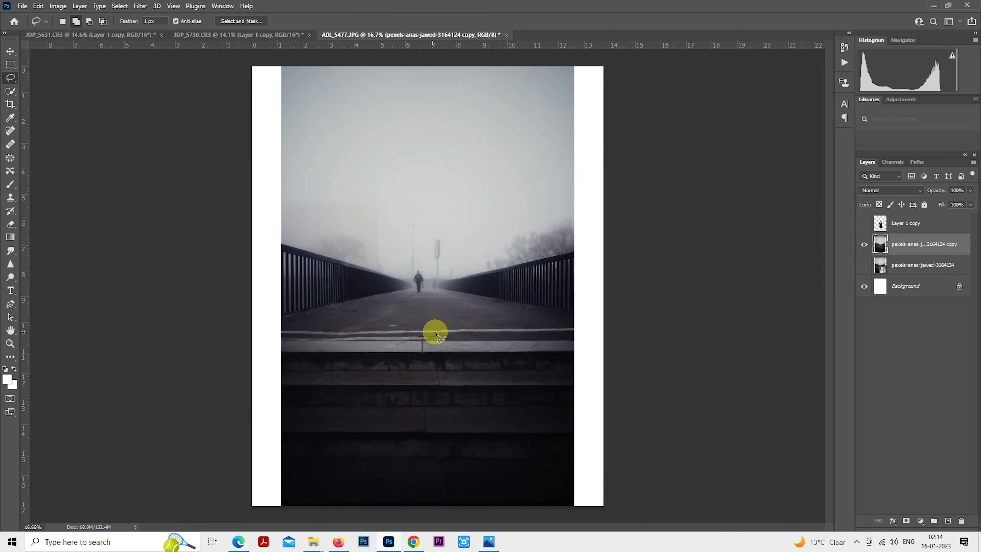
Step: Content-Aware fill away the walking man and the smaller walking figure
scroll(436, 333, up, 3)
scroll(432, 258, up, 3)
scroll(403, 263, up, 2)
scroll(433, 299, up, 1)
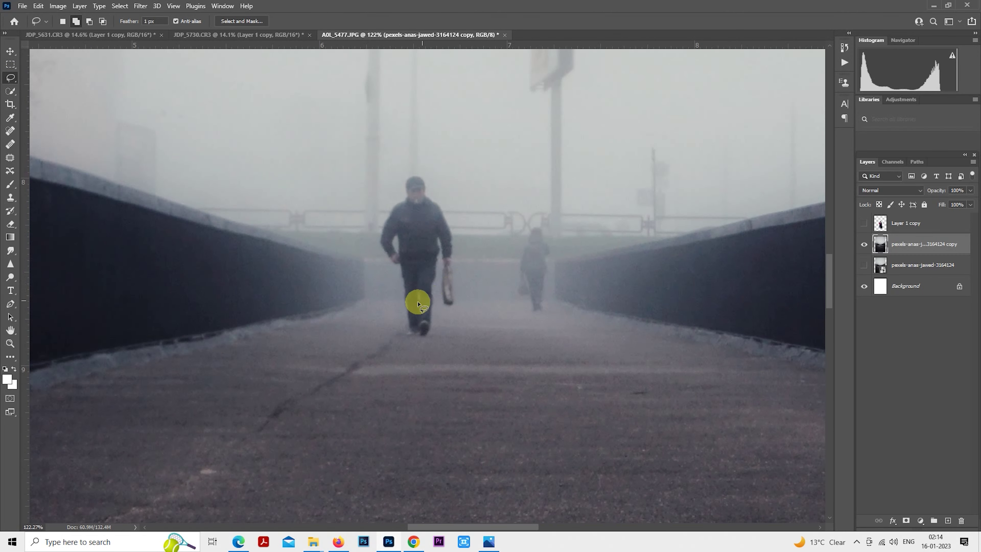
drag(441, 319, 448, 175)
key(shift+F5)
key(Return)
key(ctrl+d)
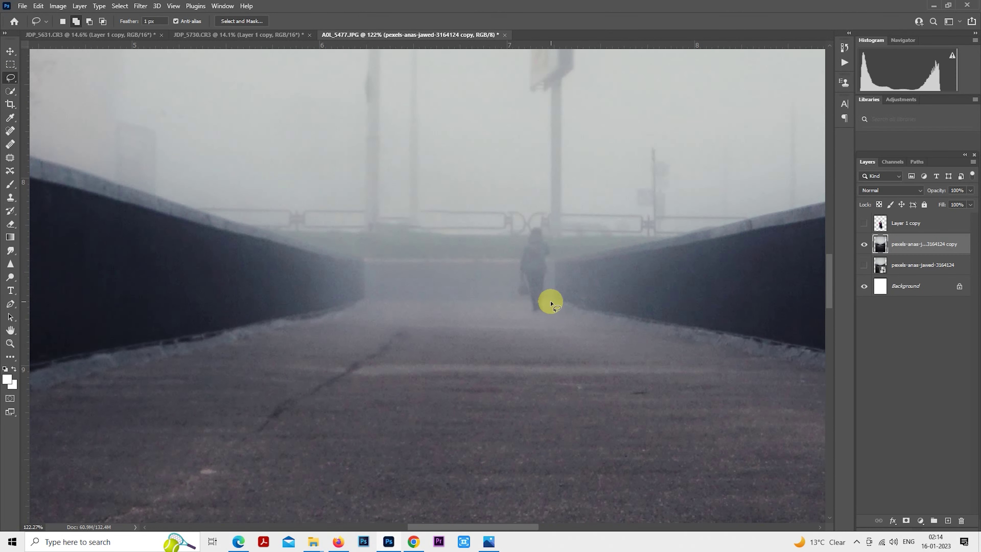
scroll(536, 268, down, 3)
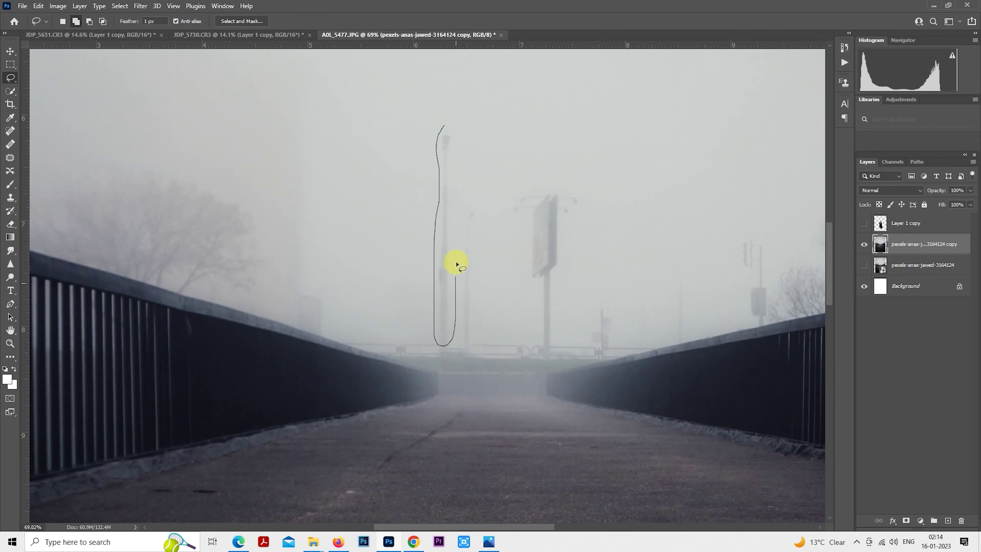
drag(456, 264, 455, 268)
key(shift+F5)
key(Return)
key(ctrl+d)
Step: Content-Aware fill away the tall pole, the billboard and another post
scroll(464, 211, up, 1)
mouse_move(483, 199)
mouse_down()
mouse_move(464, 211)
mouse_move(478, 196)
mouse_up()
key(shift+F5)
key(Return)
key(ctrl+d)
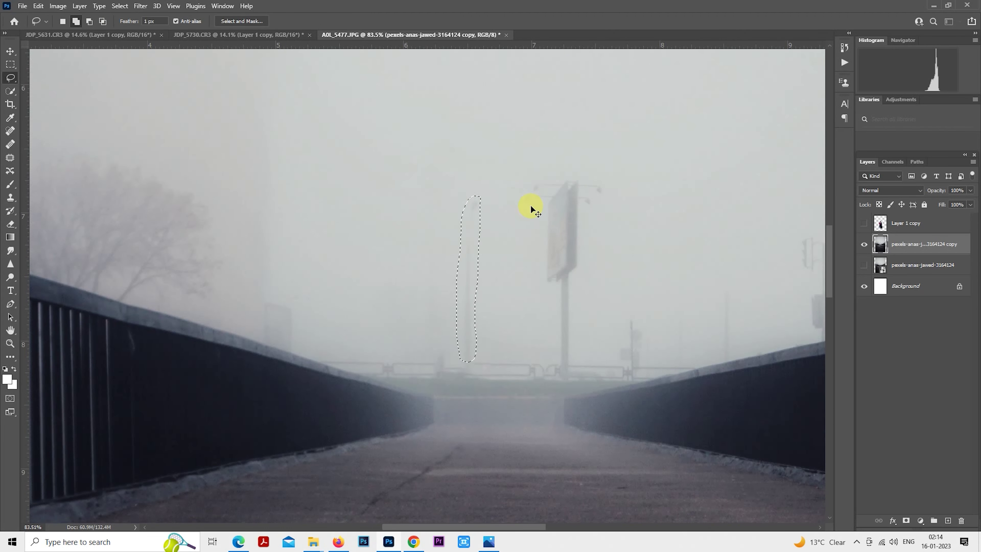
scroll(532, 204, right, 3)
drag(436, 164, 415, 207)
key(shift+F5)
drag(457, 248, 431, 360)
key(Return)
key(ctrl+d)
Step: Remove the remaining post in the fog with a Content-Aware fill
scroll(499, 313, left, 3)
drag(433, 273, 431, 278)
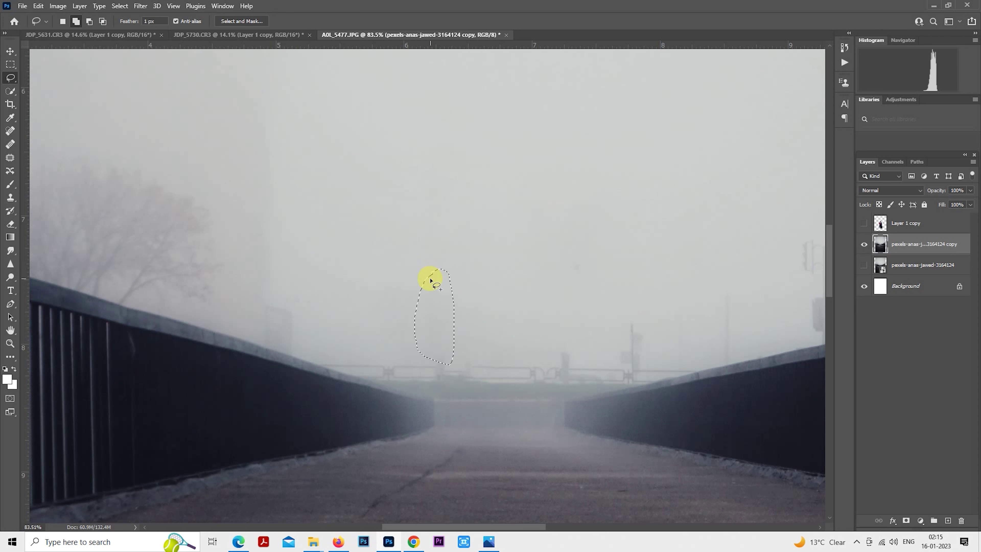
right_click(428, 278)
click(463, 402)
click(563, 156)
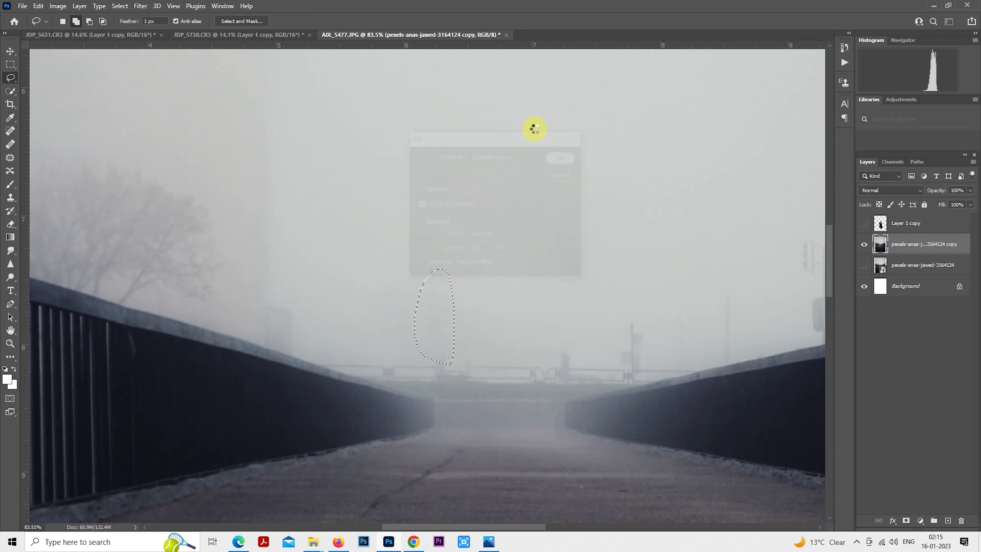
scroll(580, 311, down, 3)
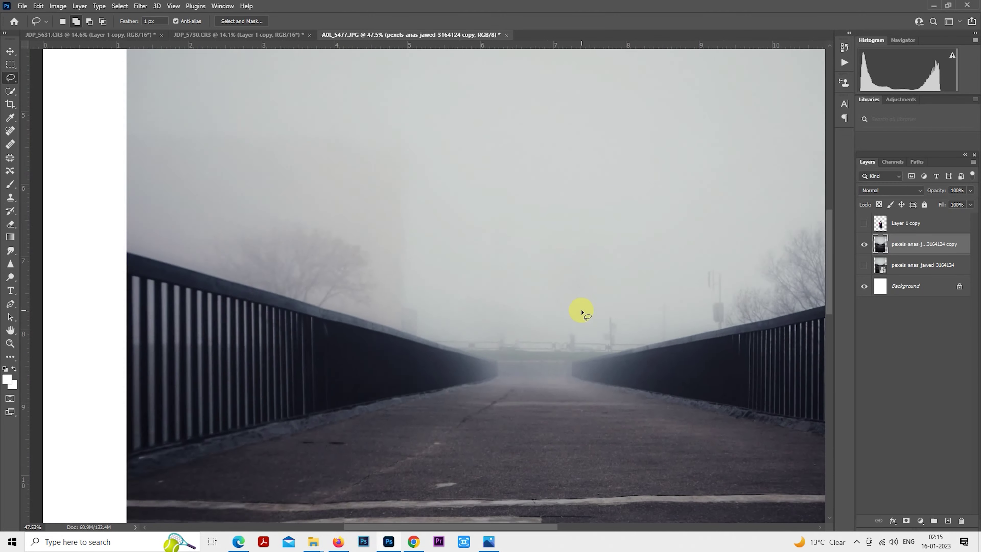
scroll(580, 311, down, 3)
scroll(580, 311, down, 3)
scroll(580, 311, down, 1)
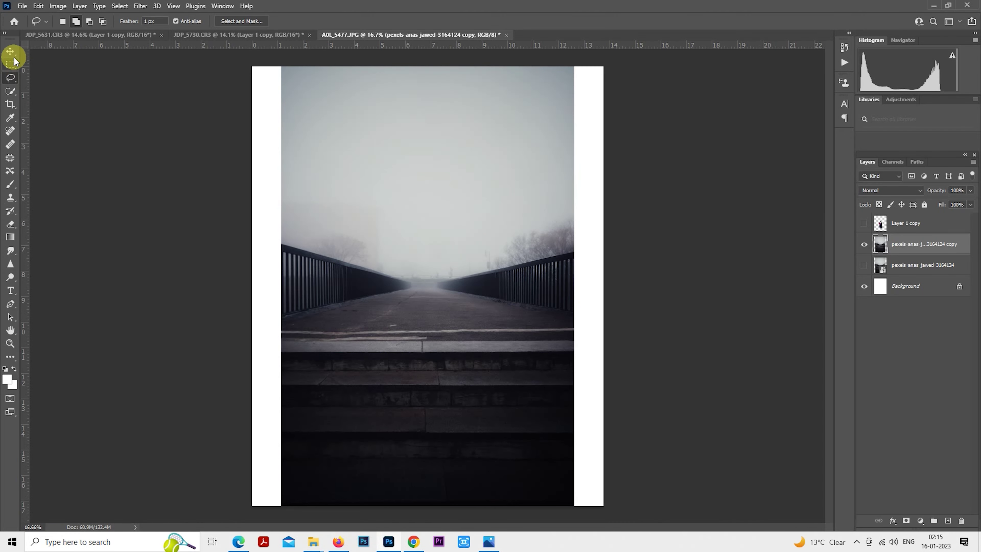
Step: Delete the stairs at the bottom of the bridge photo with a rectangular selection
click(10, 64)
scroll(436, 187, down, 1)
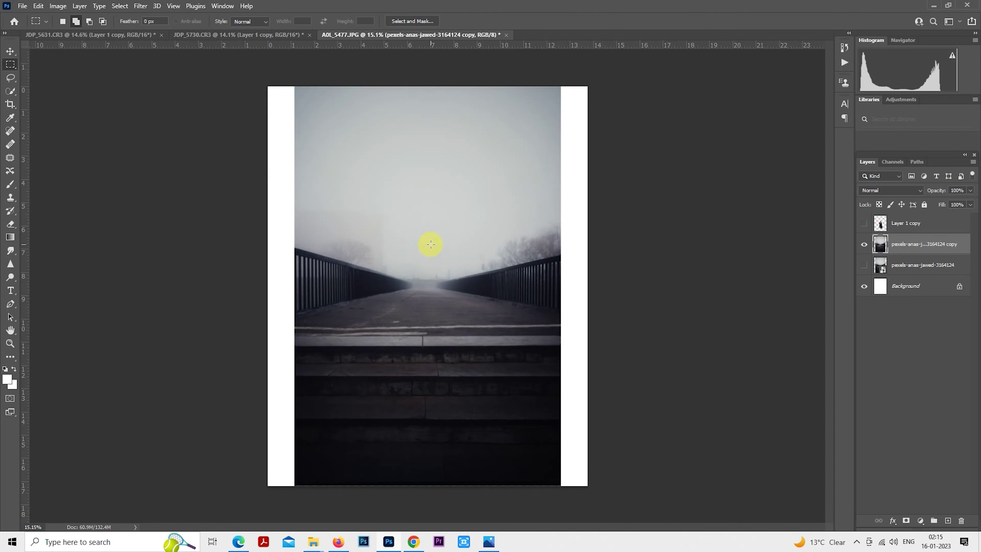
scroll(627, 282, down, 1)
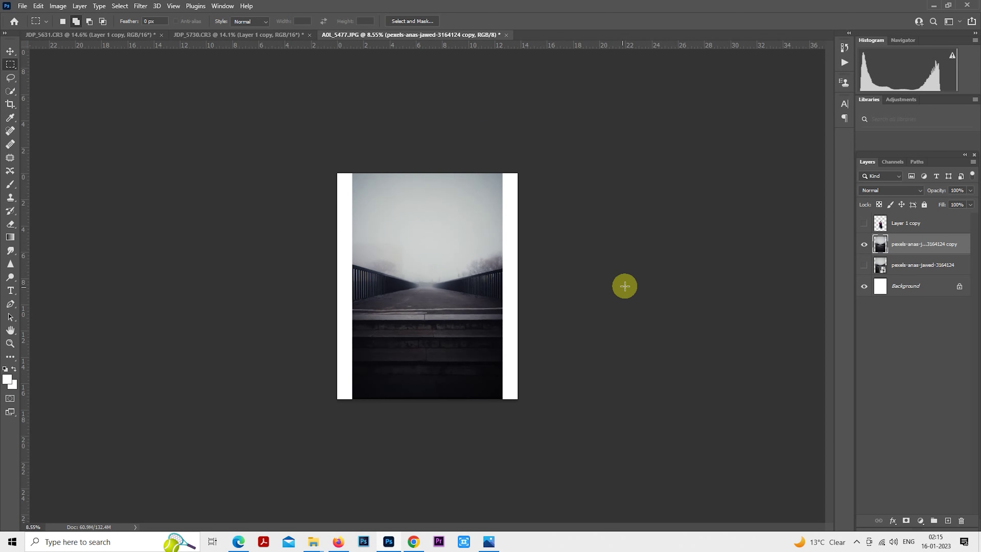
scroll(372, 396, up, 1)
drag(282, 463, 591, 327)
key(Delete)
click(508, 333)
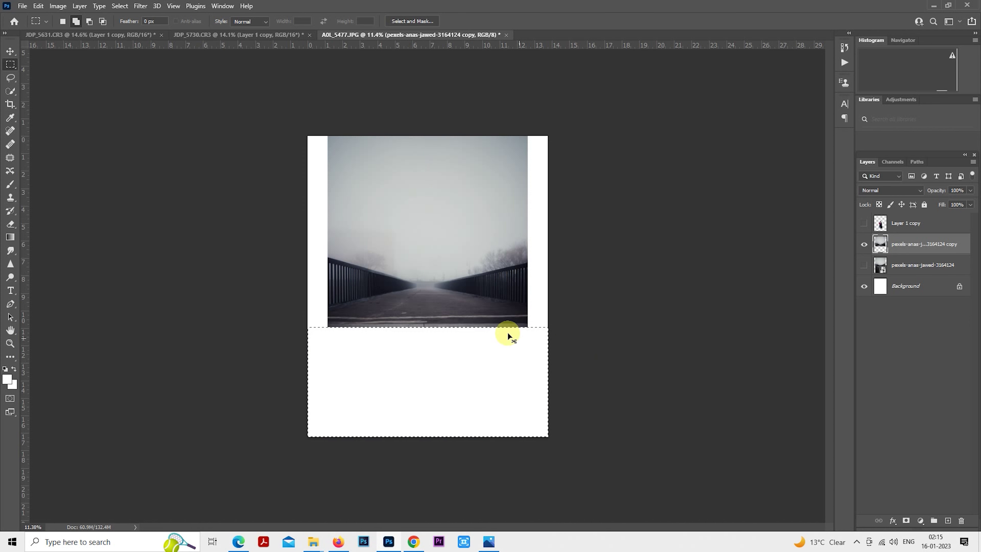
Step: Scale the bridge copy to about 190% so it fills the page
right_click(442, 256)
click(490, 347)
mouse_move(495, 323)
mouse_down()
mouse_move(495, 377)
mouse_move(604, 484)
mouse_up()
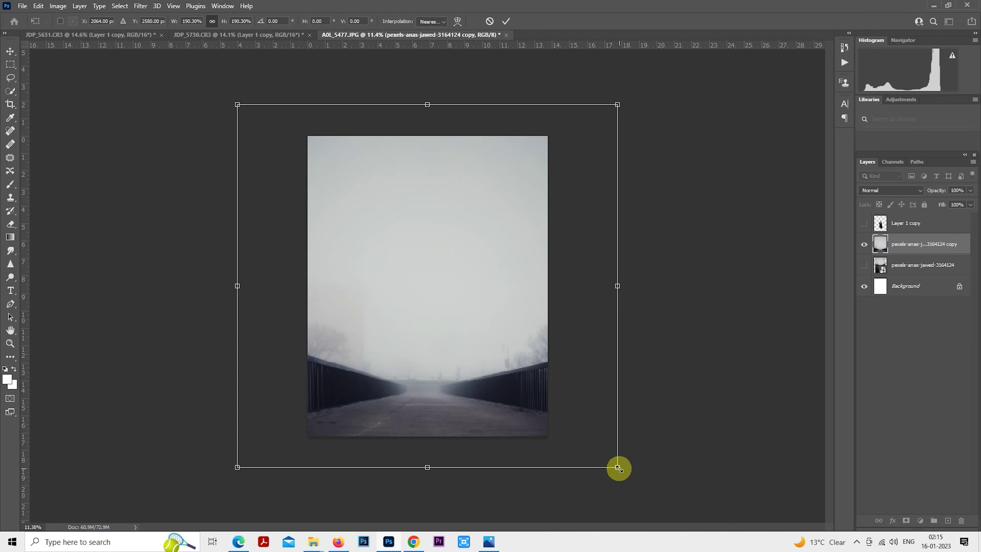
drag(527, 396, 537, 388)
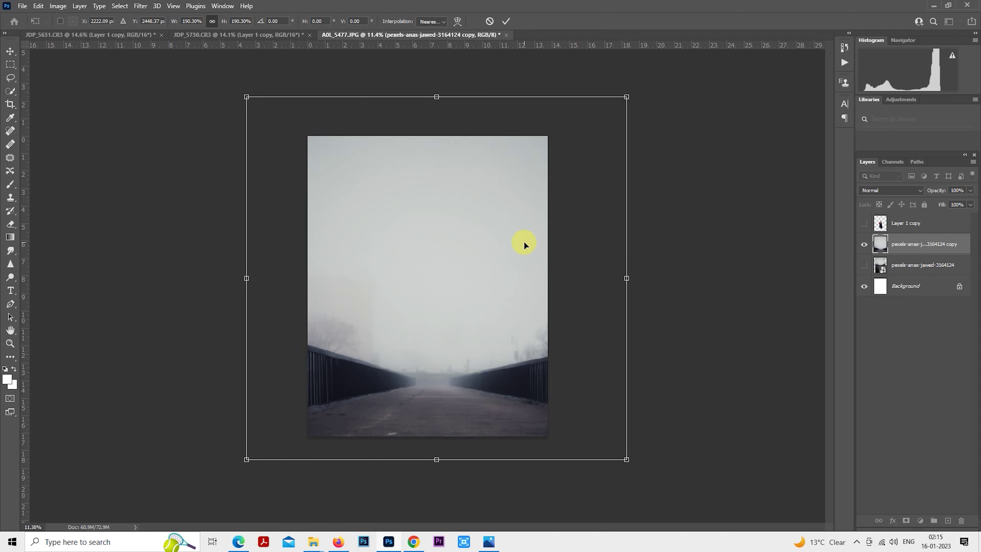
Step: Warp the bridge photo's left edge inward with several handle adjustments and commit
right_click(449, 188)
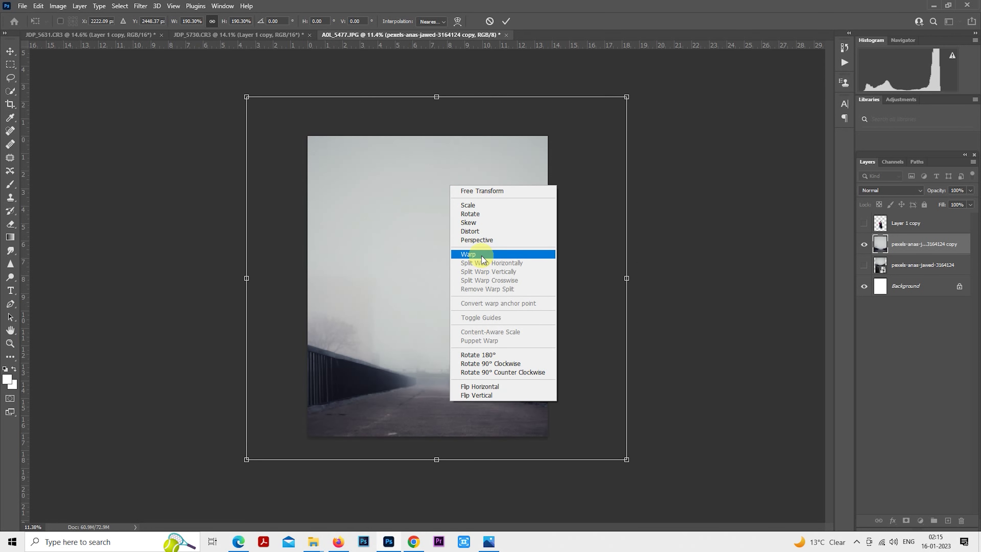
click(479, 257)
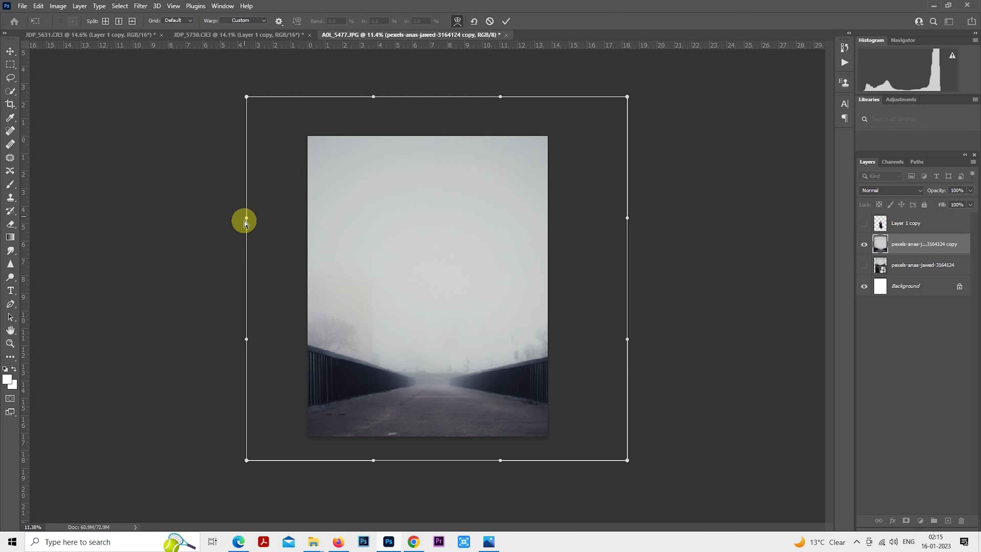
drag(245, 219, 244, 230)
drag(245, 340, 247, 356)
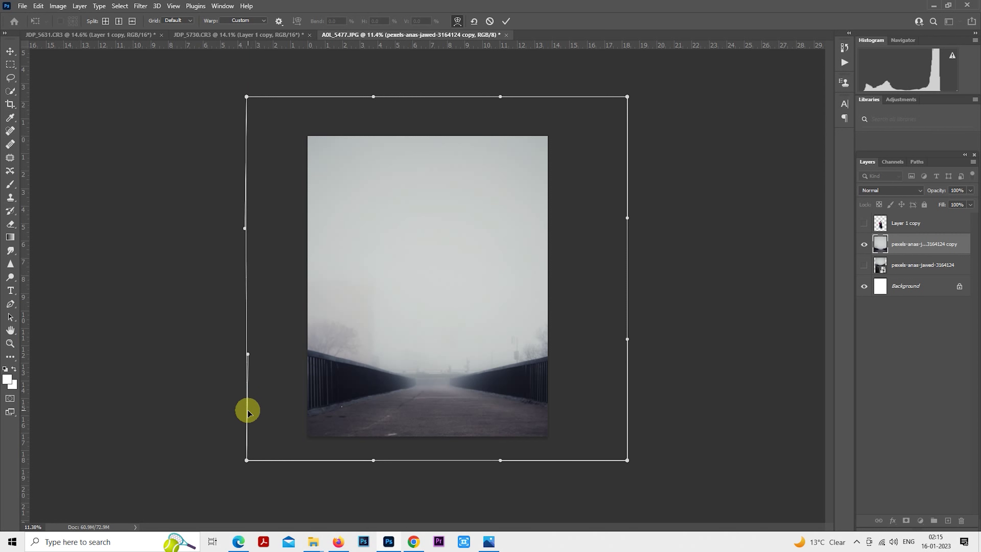
drag(248, 412, 248, 405)
drag(247, 97, 248, 107)
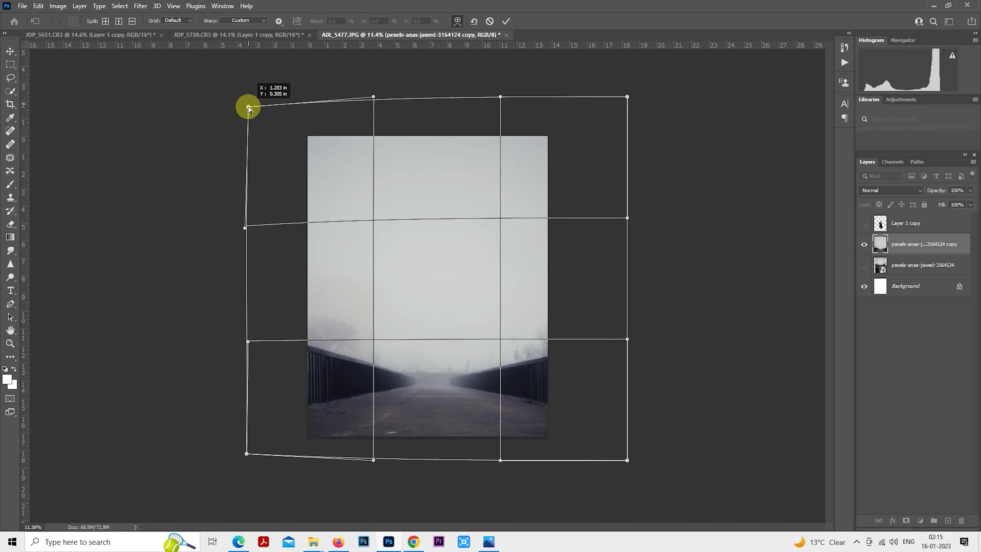
drag(244, 229, 261, 260)
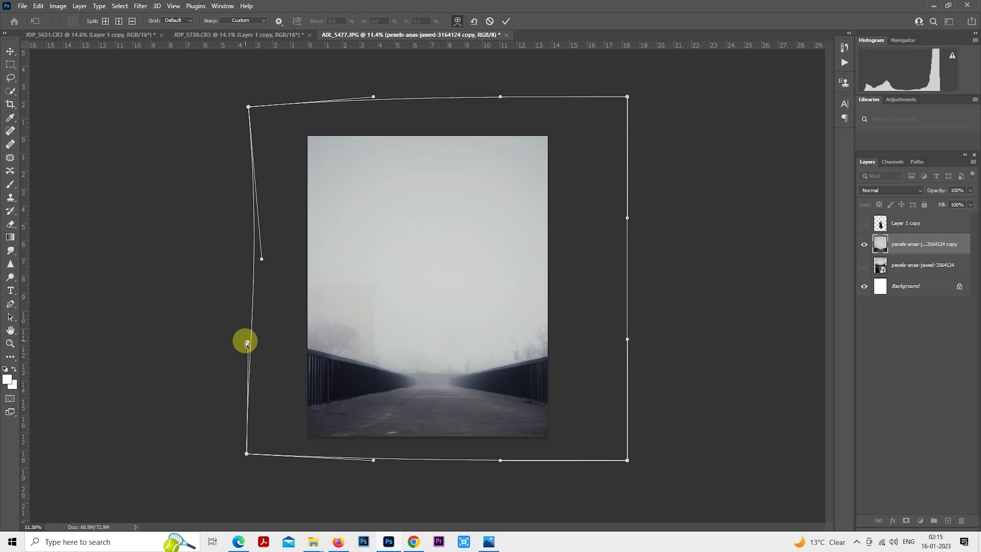
drag(248, 341, 249, 332)
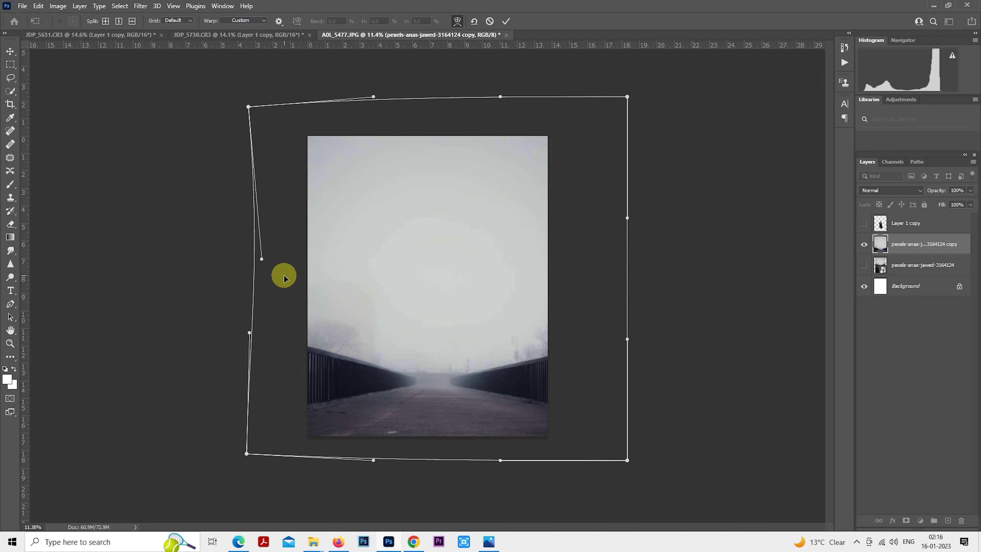
drag(262, 259, 262, 281)
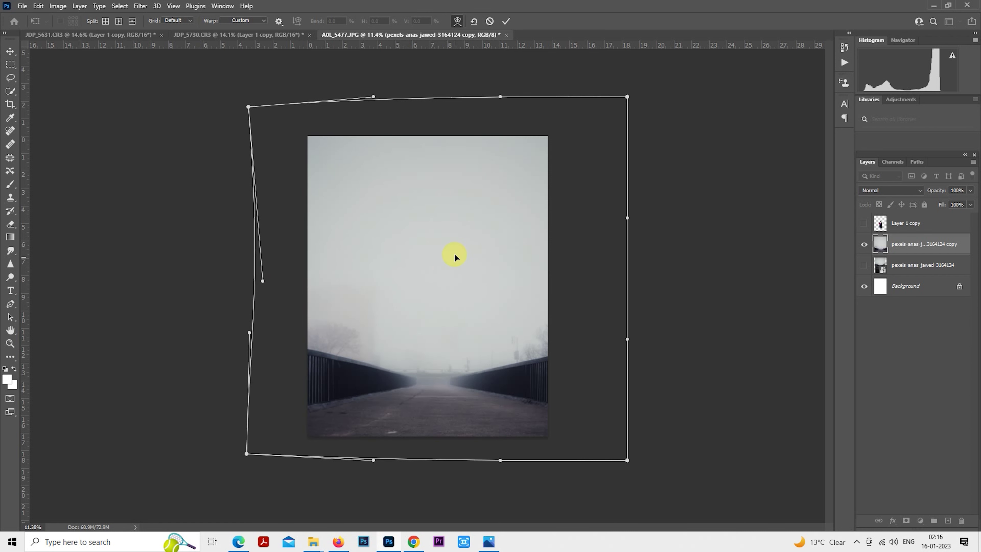
key(Return)
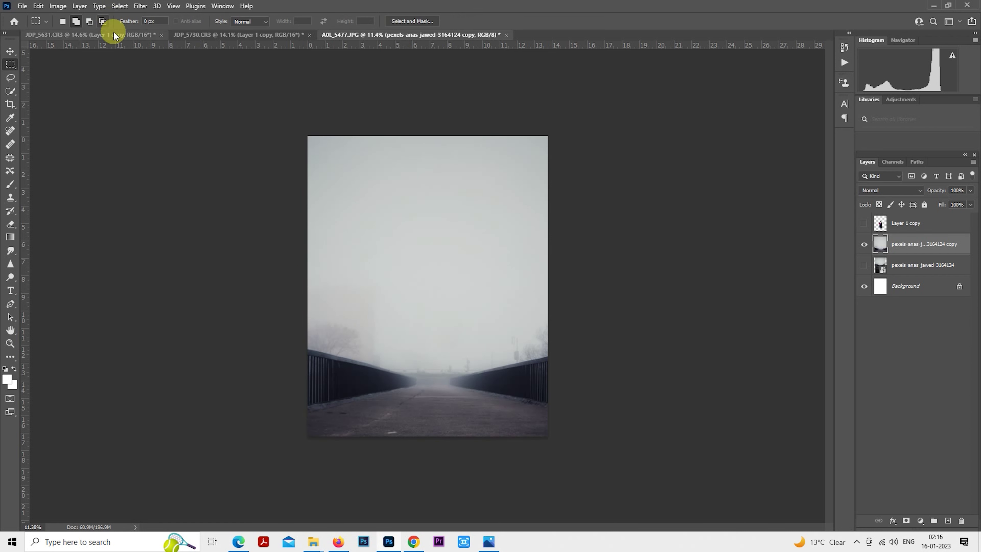
Step: Zoom in on the bridge walkway and railings in the foggy bridge document
click(89, 35)
click(438, 34)
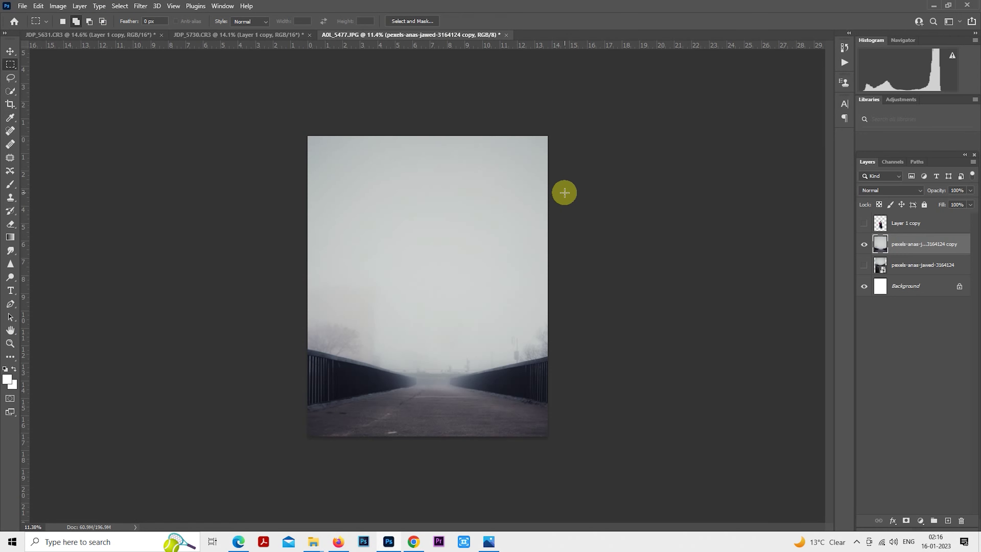
scroll(496, 322, up, 2)
scroll(418, 324, up, 1)
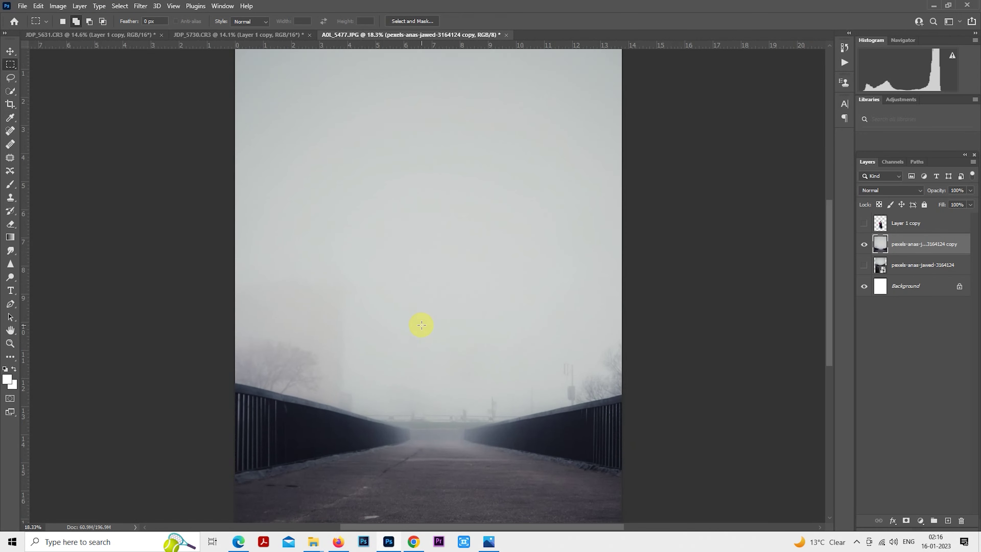
scroll(441, 389, up, 2)
drag(441, 389, 512, 95)
scroll(481, 213, up, 2)
scroll(406, 213, up, 2)
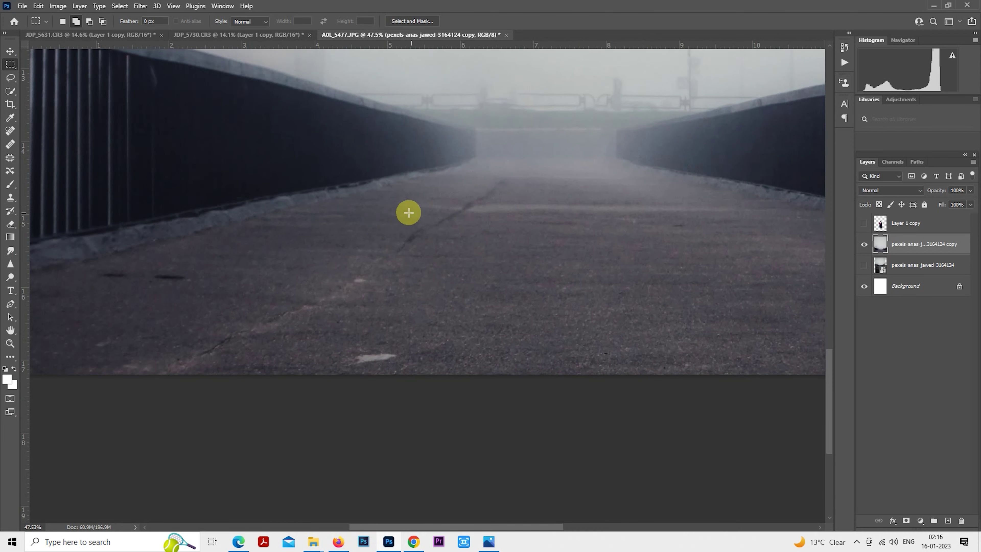
scroll(80, 217, up, 1)
Step: Clone Stamp over the cracks in the walkway road surface
click(10, 197)
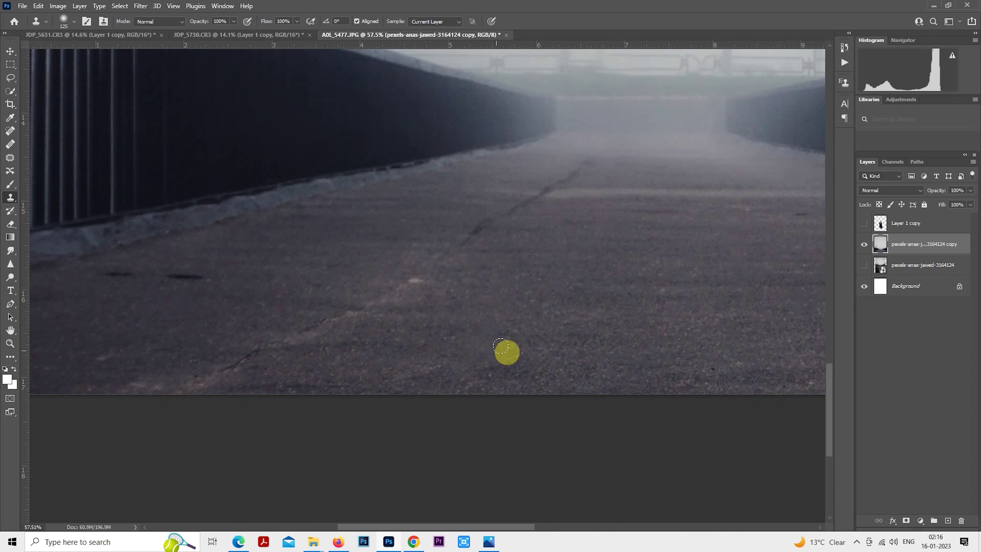
drag(293, 287, 332, 294)
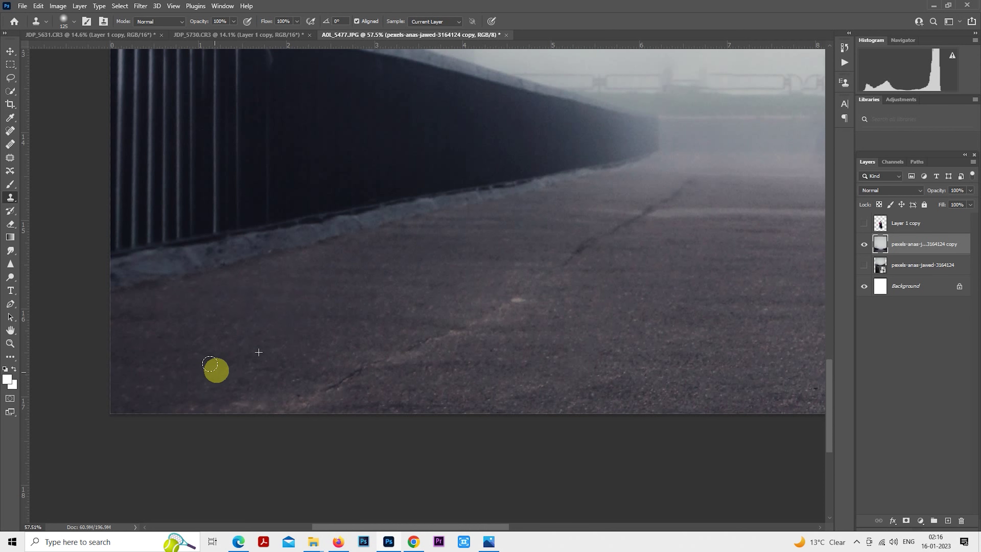
scroll(224, 274, right, 5)
scroll(386, 313, down, 2)
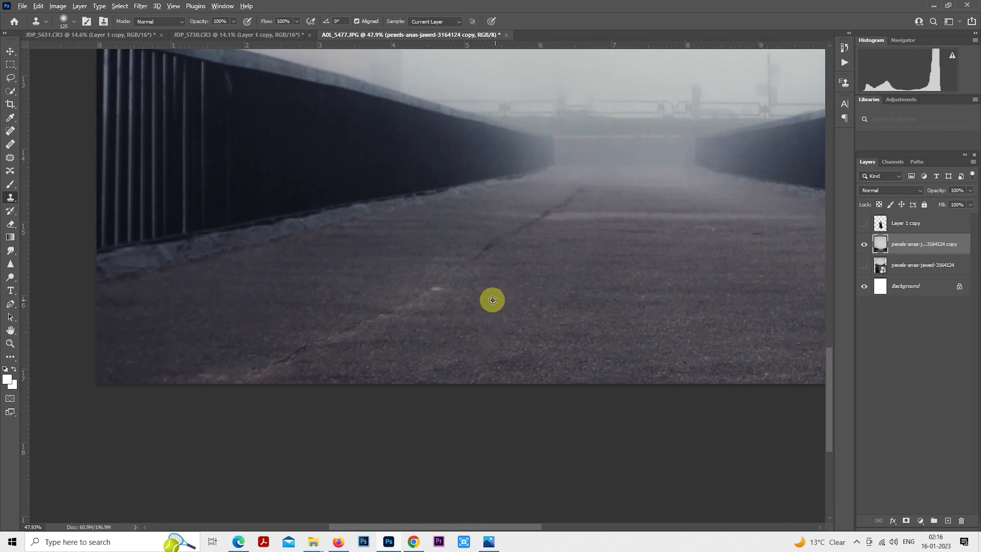
drag(440, 286, 245, 369)
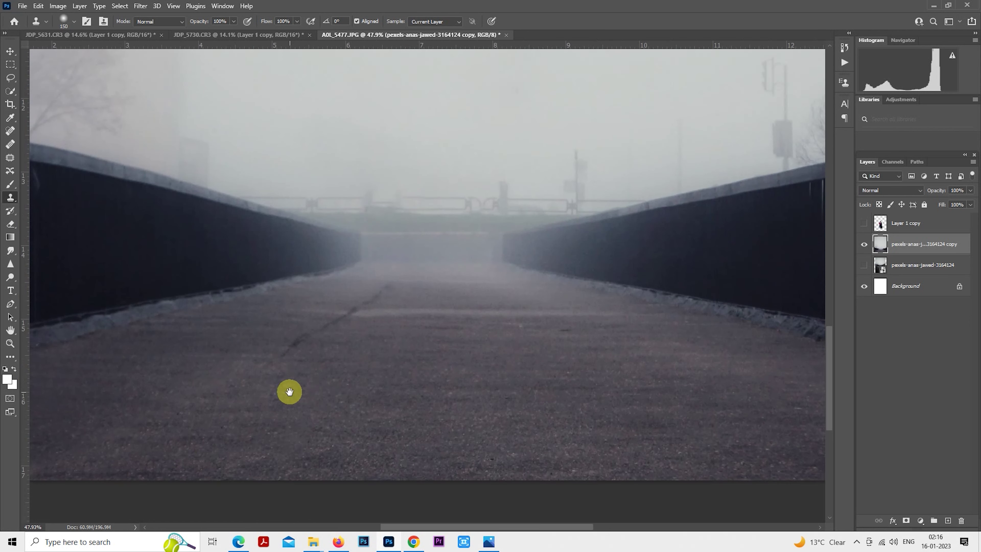
scroll(270, 367, up, 2)
scroll(270, 367, right, 5)
mouse_move(291, 346)
mouse_down()
mouse_move(335, 317)
mouse_move(385, 335)
mouse_move(356, 331)
mouse_move(358, 314)
mouse_move(589, 307)
mouse_move(436, 344)
mouse_move(409, 326)
mouse_up()
Step: Zoom back out and make the couple layer visible again
scroll(409, 325, up, 1)
scroll(408, 326, left, 1)
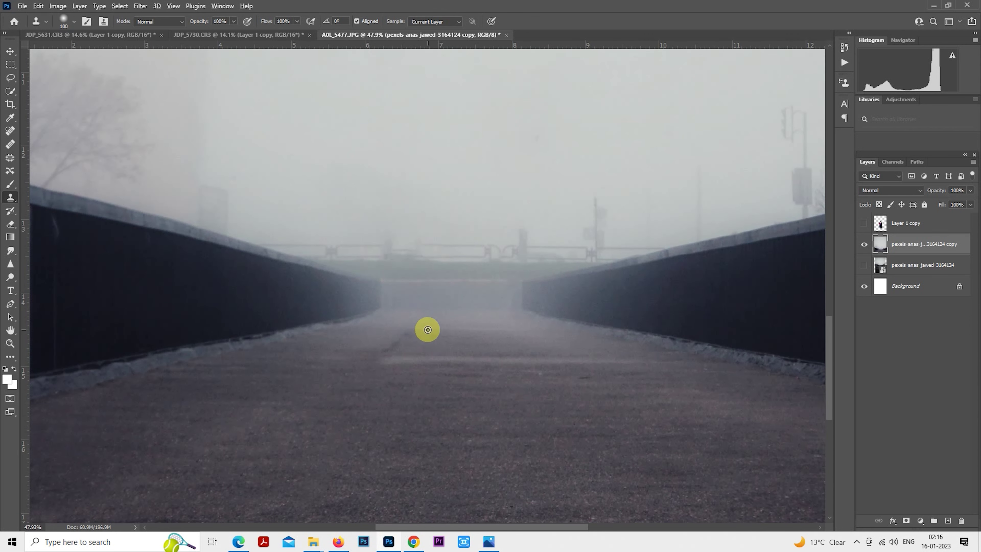
scroll(383, 349, down, 2)
scroll(382, 348, down, 3)
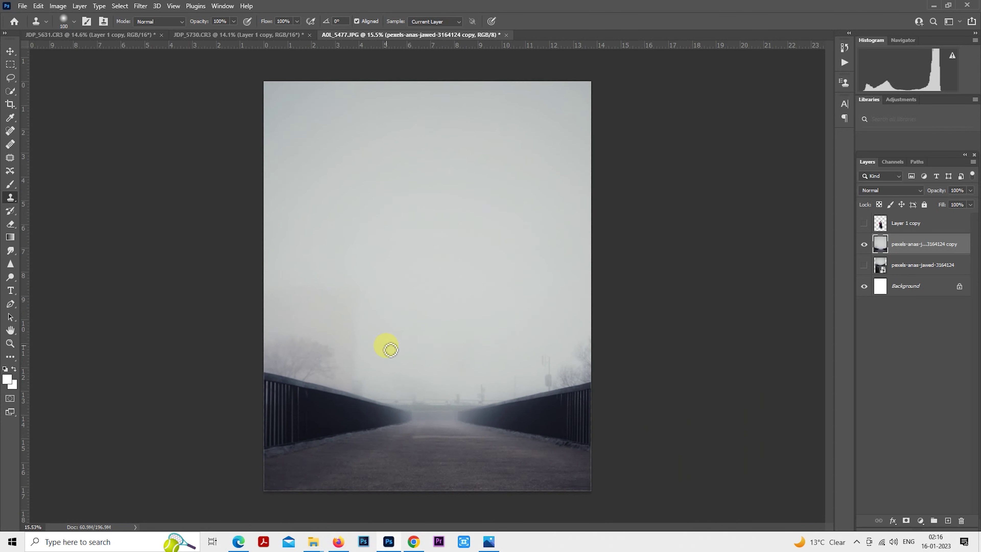
scroll(382, 349, down, 1)
click(896, 231)
Step: Shrink the couple layer to about 64% so they stand small on the bridge
click(864, 223)
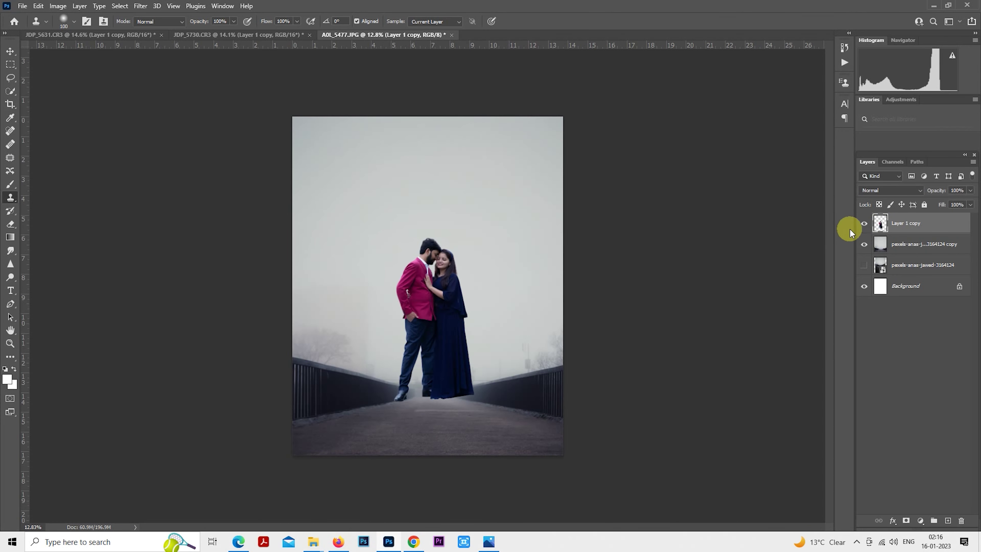
click(10, 64)
scroll(483, 251, up, 1)
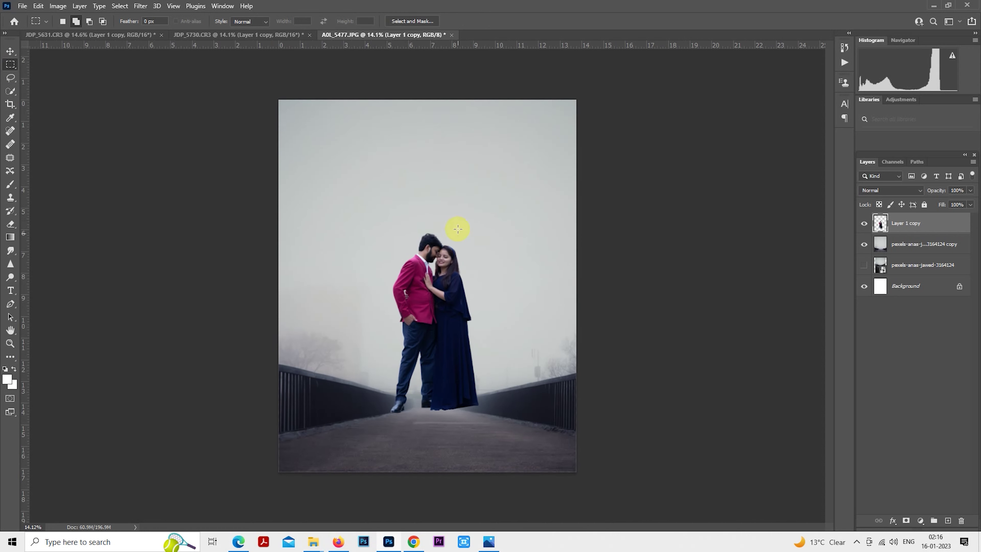
right_click(458, 223)
click(488, 311)
mouse_move(477, 224)
mouse_down()
mouse_move(438, 285)
mouse_move(436, 325)
mouse_up()
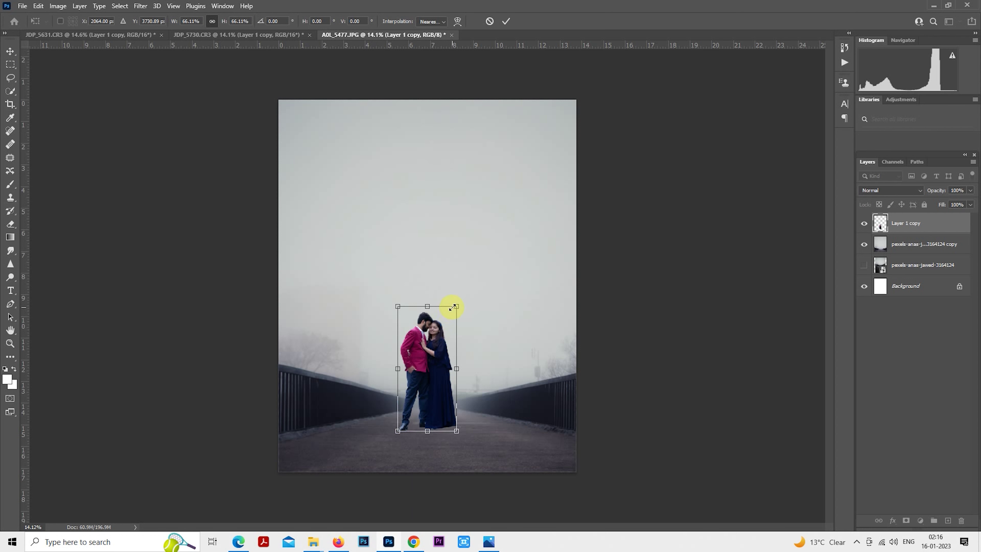
drag(456, 306, 440, 327)
key(Return)
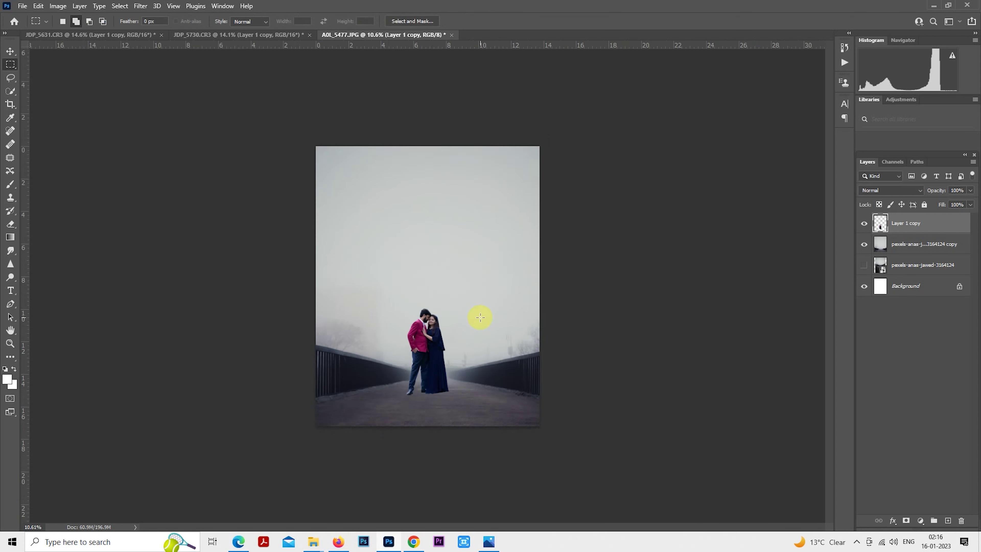
Step: Marquee-select an area of the bridge photo copy layer
click(900, 245)
scroll(494, 305, down, 3)
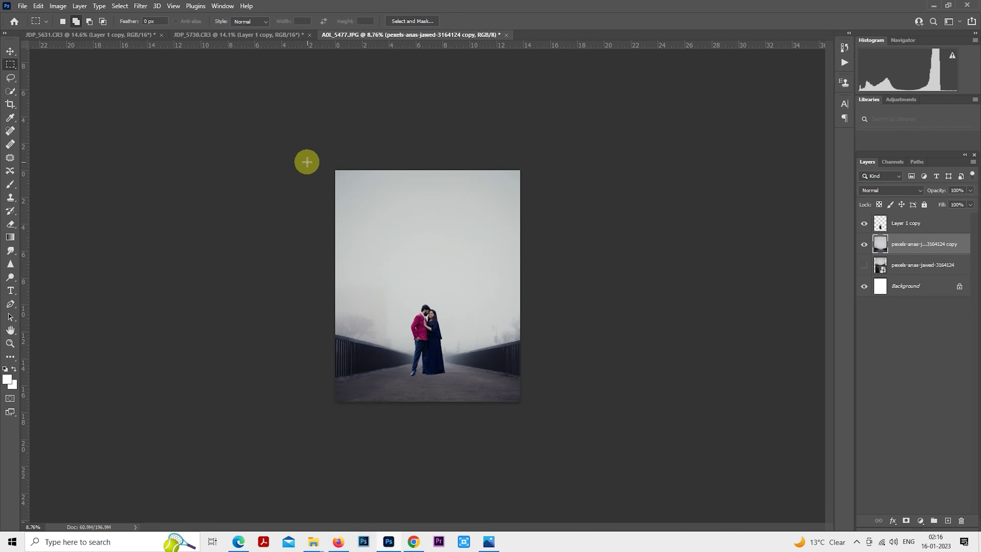
drag(307, 161, 515, 427)
Step: Copy the selection into a new Layer 1 and hide the bridge photo copy
key(ctrl+j)
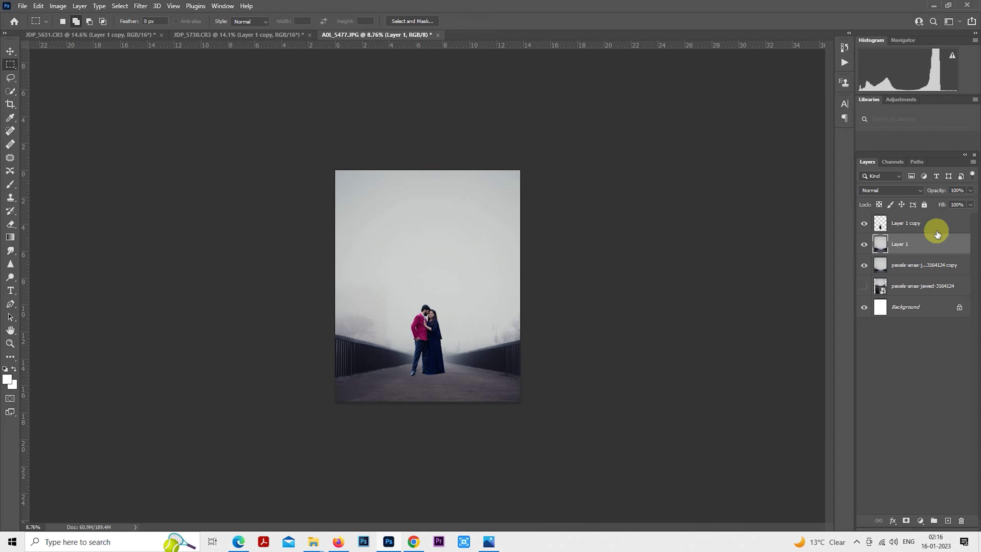
click(866, 271)
scroll(518, 343, up, 1)
Step: Free Transform Layer 1, undo its 150% enlargement, and commit it at 100%
right_click(455, 293)
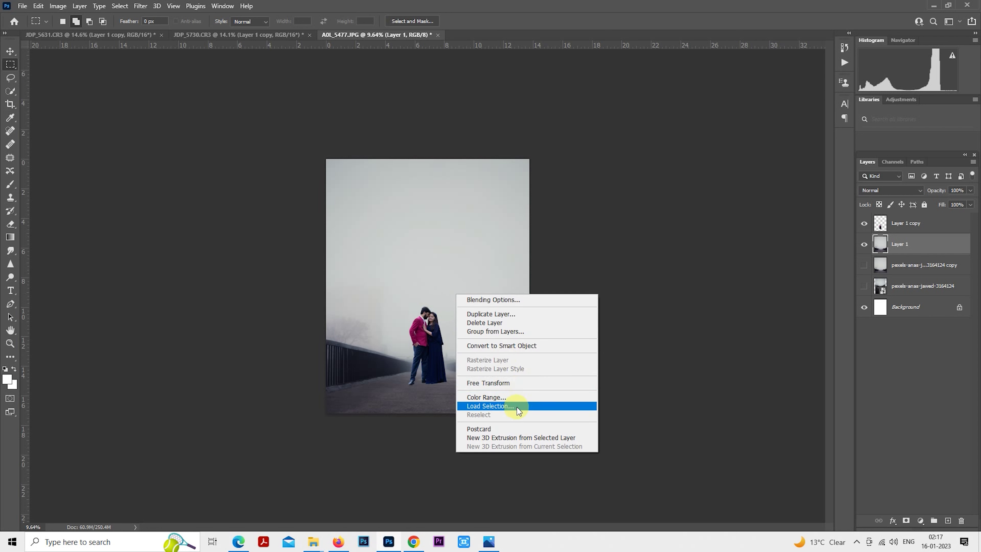
click(518, 385)
drag(528, 412, 577, 476)
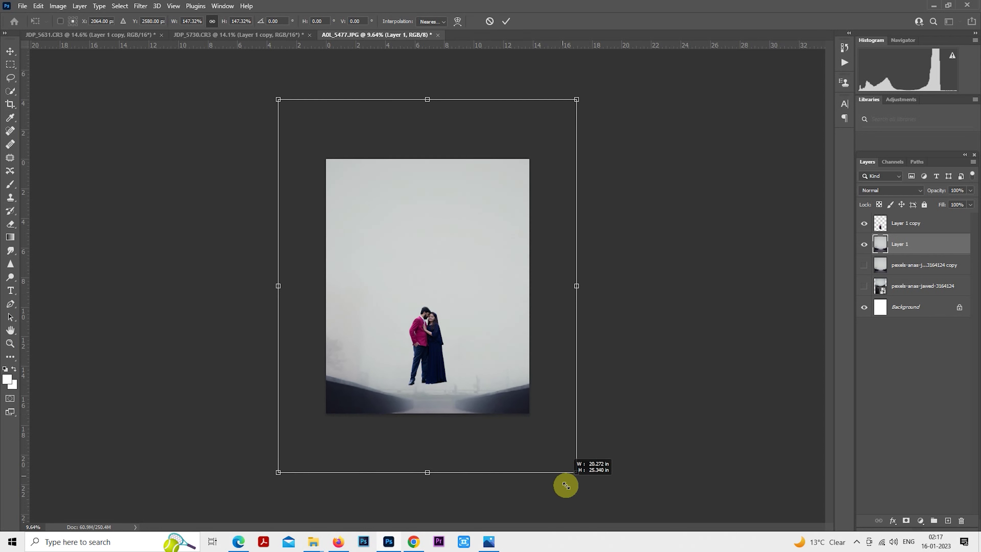
drag(545, 435, 536, 359)
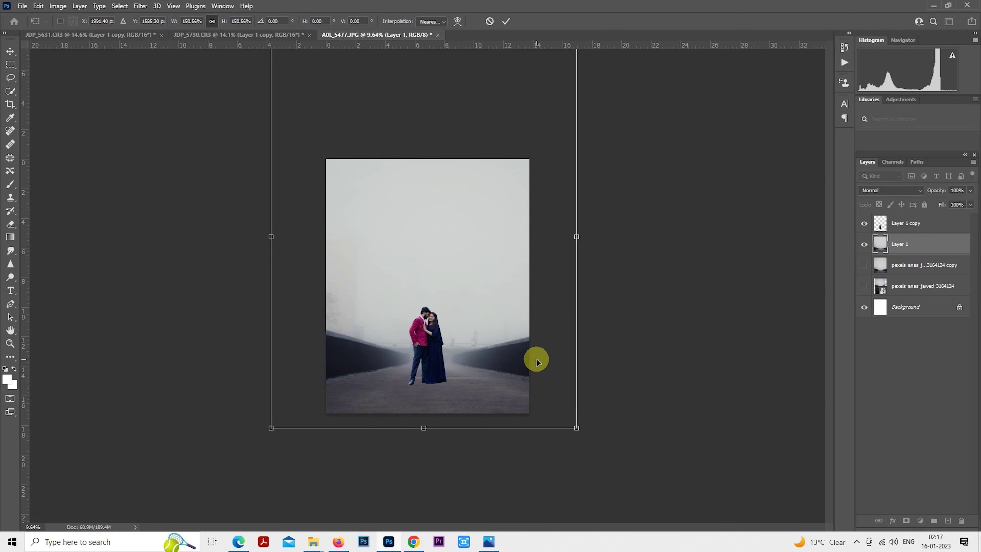
key(ctrl+plus)
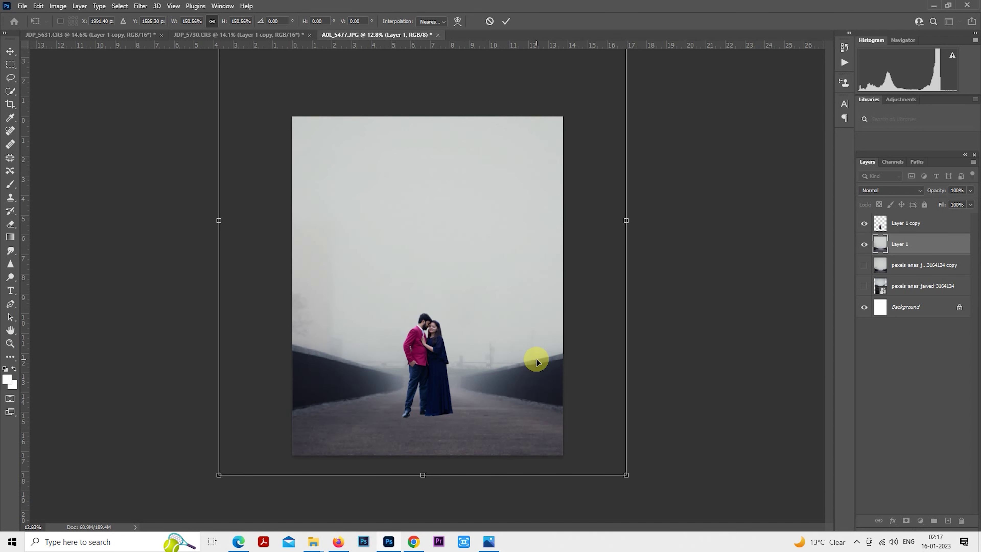
key(ctrl+z)
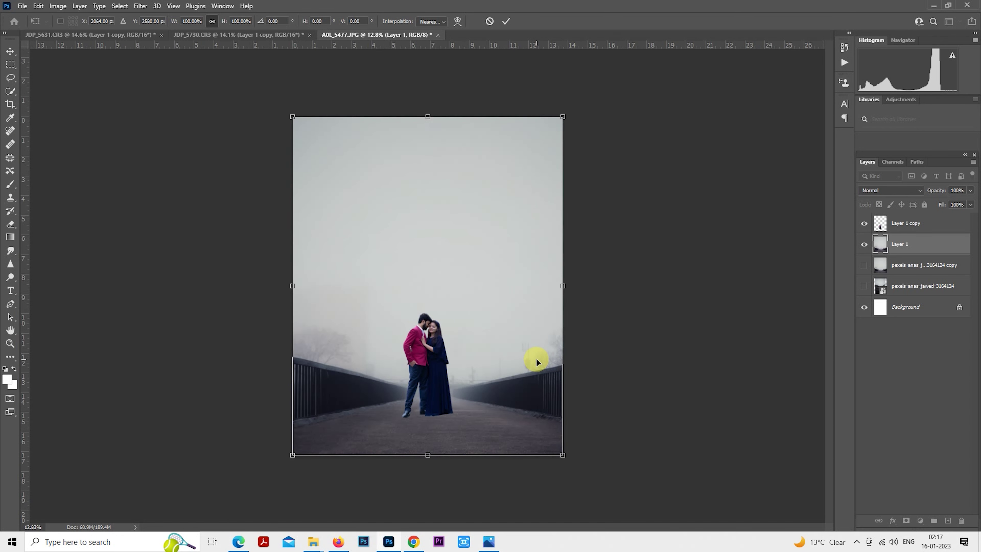
key(Return)
Step: Duplicate the couple cutout layer, Layer 1 copy, creating Layer 1 copy 2
click(885, 231)
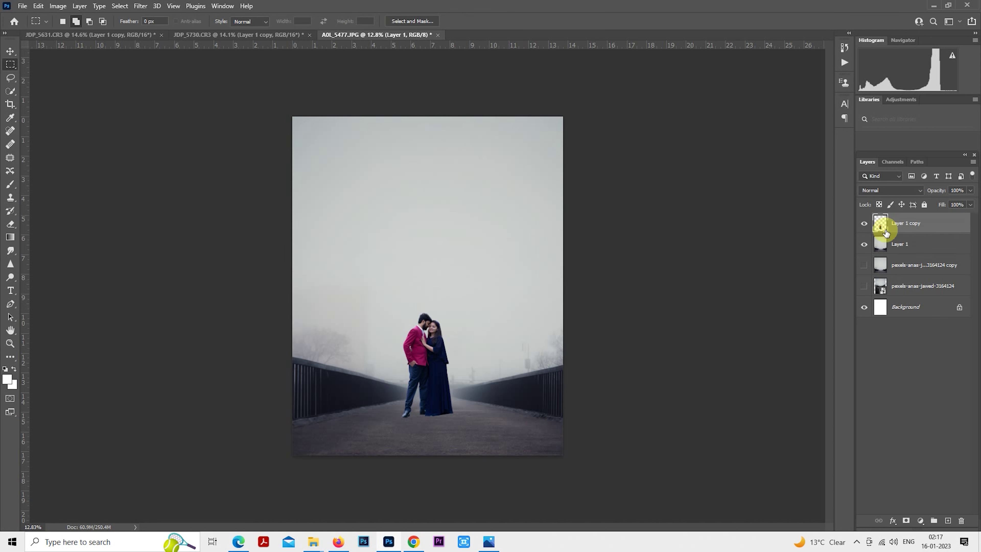
scroll(466, 376, up, 2)
scroll(462, 372, down, 1)
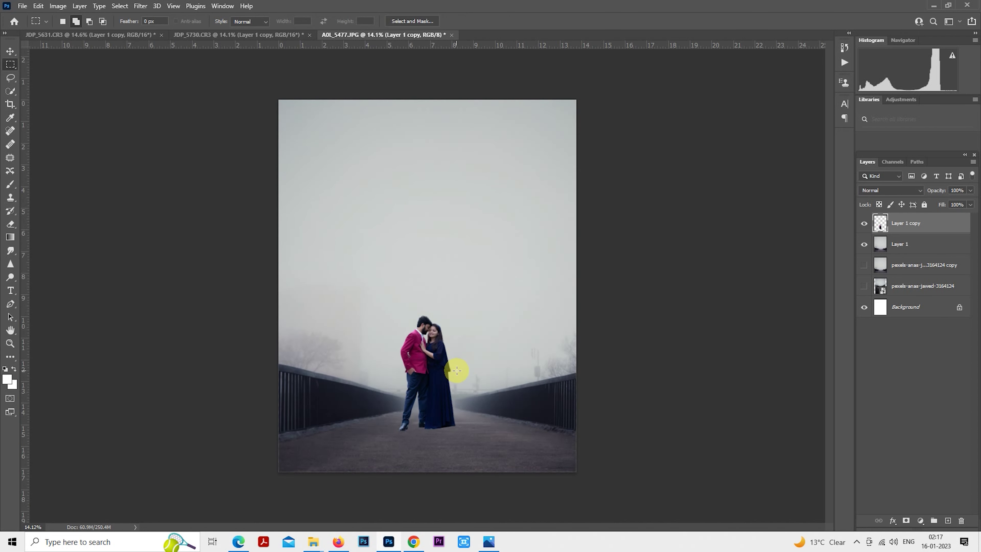
scroll(439, 354, up, 2)
scroll(427, 368, up, 2)
scroll(447, 396, up, 1)
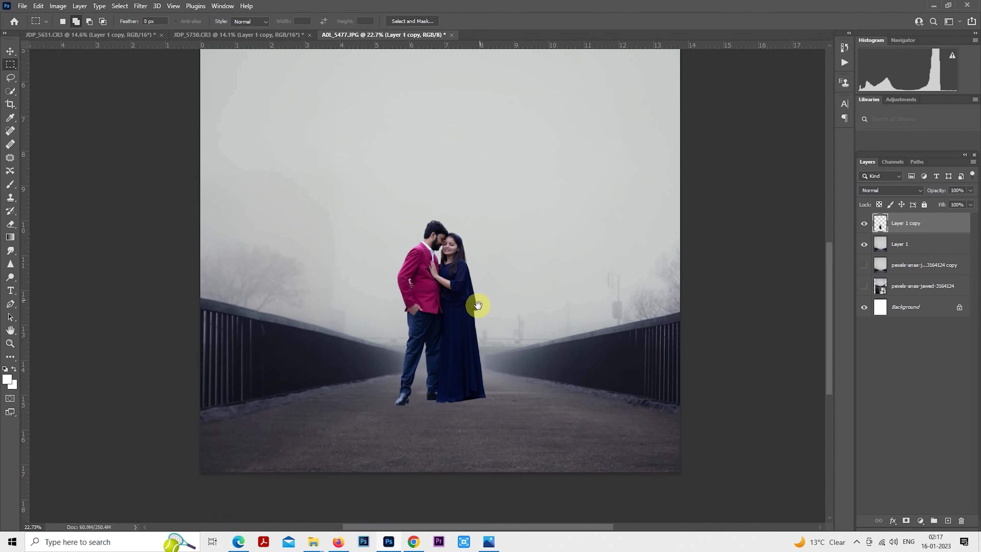
scroll(478, 295, down, 1)
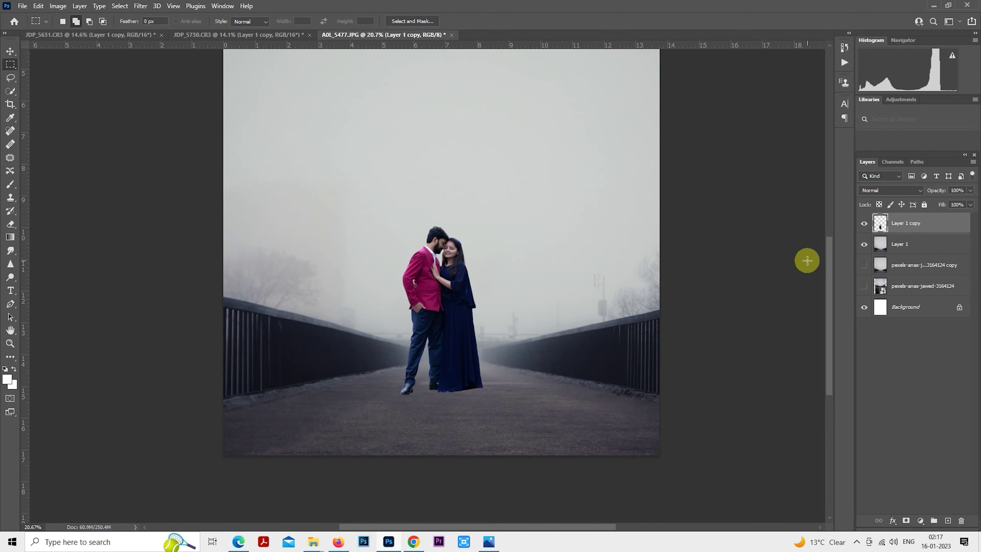
scroll(411, 339, up, 1)
scroll(451, 340, down, 1)
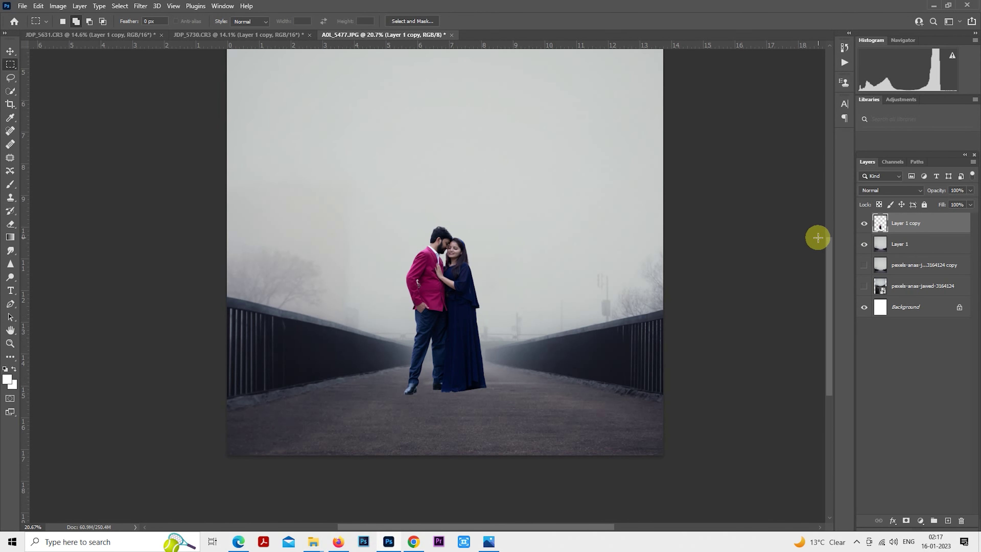
key(ctrl+j)
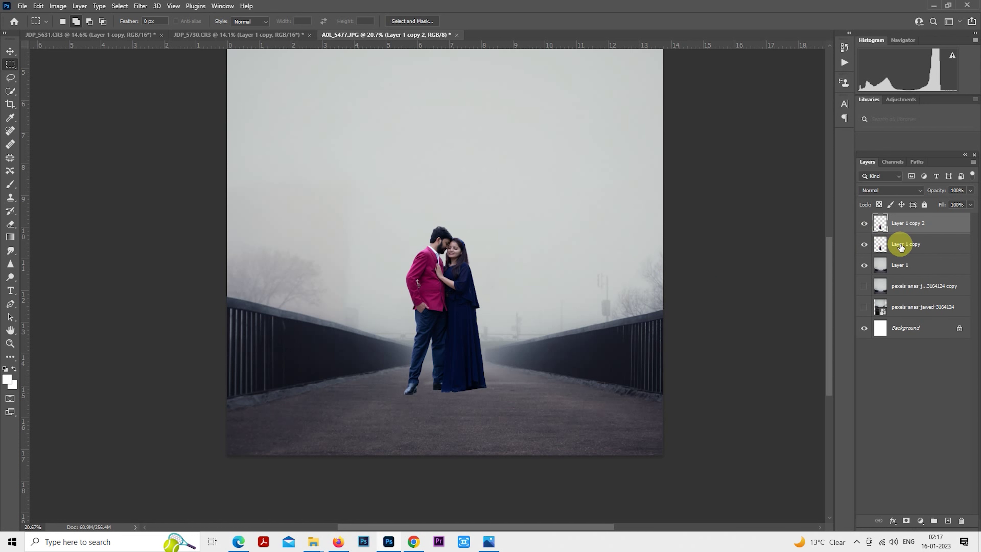
Step: Turn the lower Layer 1 copy solid black with Hue/Saturation Lightness -100
click(900, 248)
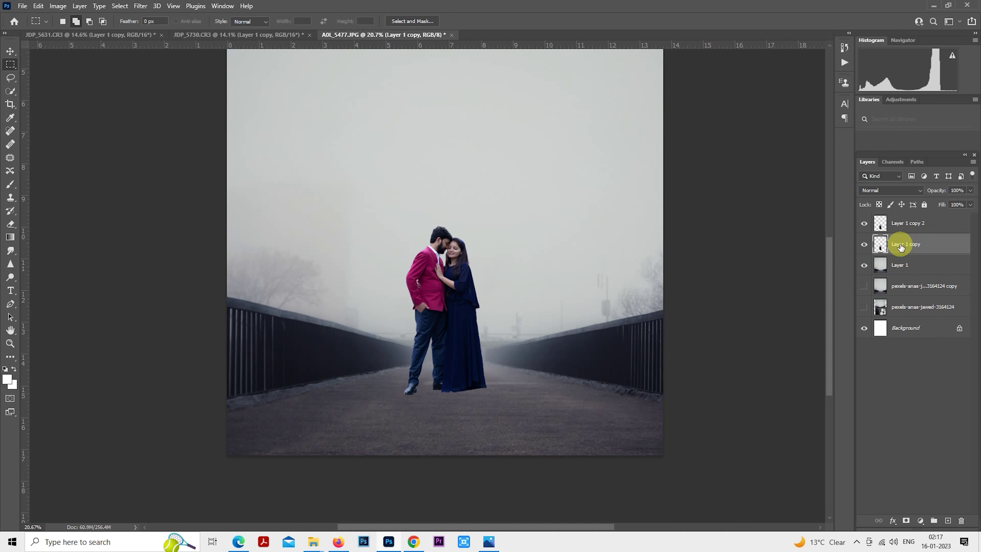
key(ctrl+u)
drag(707, 180, 657, 180)
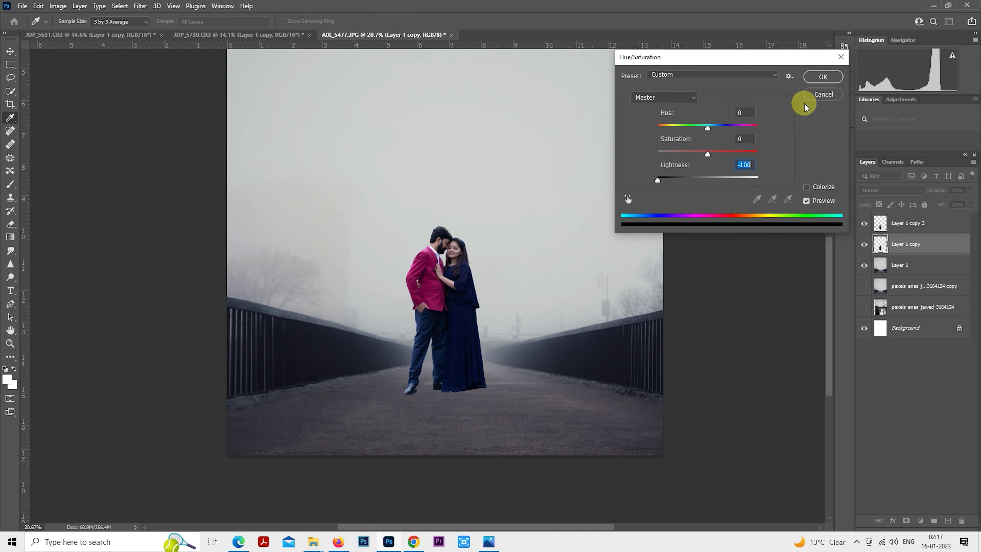
click(830, 83)
right_click(437, 176)
Step: Flip the black silhouette with Free Transform so it hangs below the couple's feet
click(468, 327)
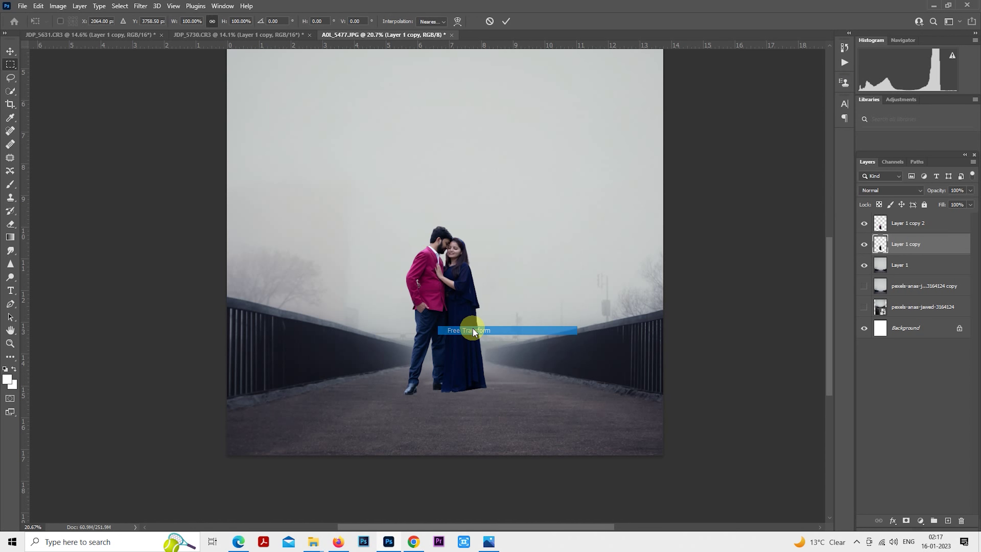
drag(445, 219, 442, 442)
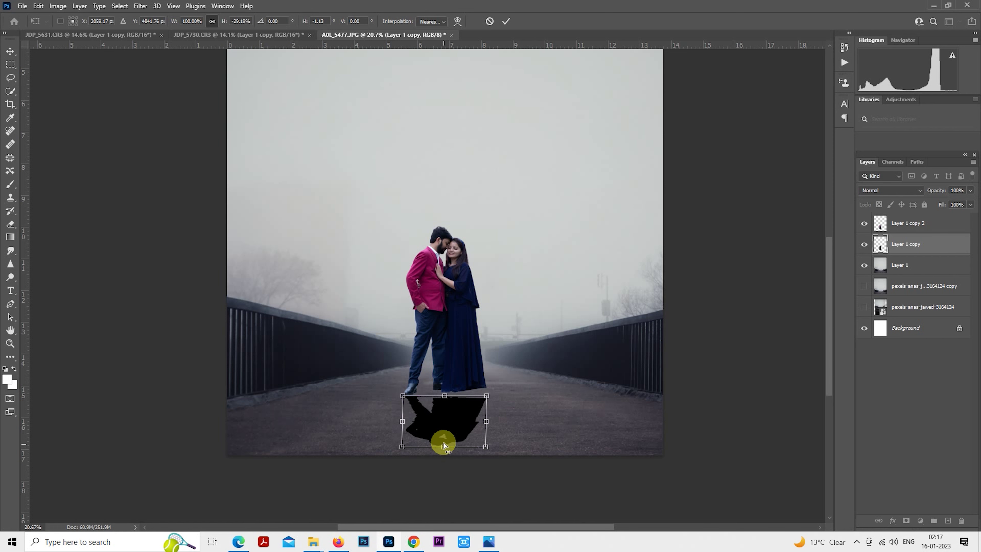
scroll(442, 442, up, 2)
scroll(438, 427, up, 3)
scroll(438, 399, up, 2)
drag(439, 372, 440, 333)
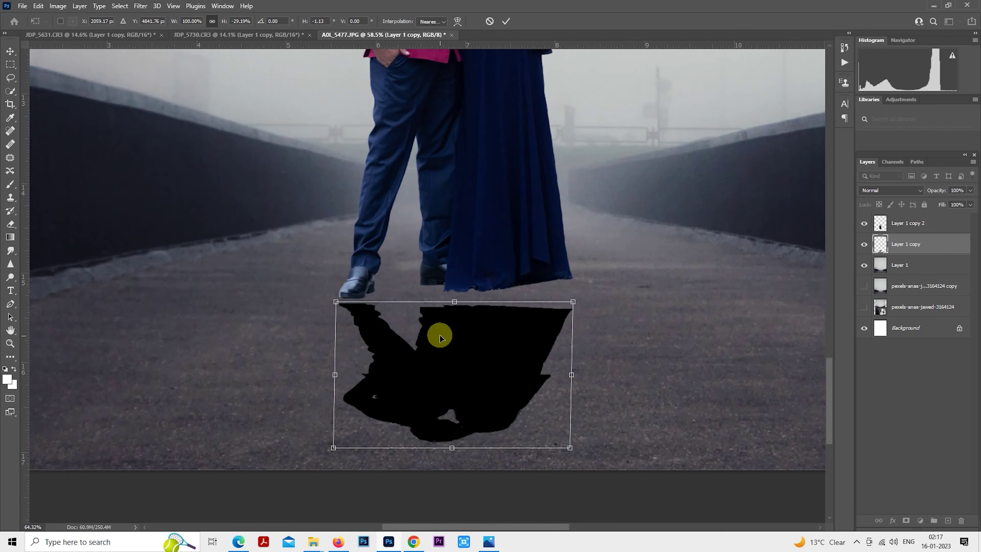
scroll(459, 294, up, 1)
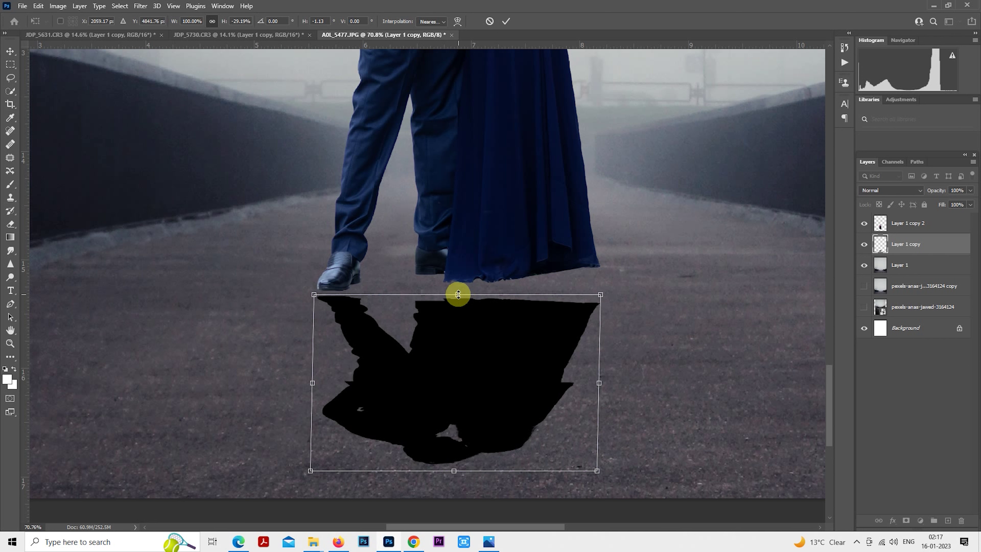
mouse_move(458, 293)
mouse_down()
mouse_move(458, 268)
mouse_move(458, 285)
mouse_up()
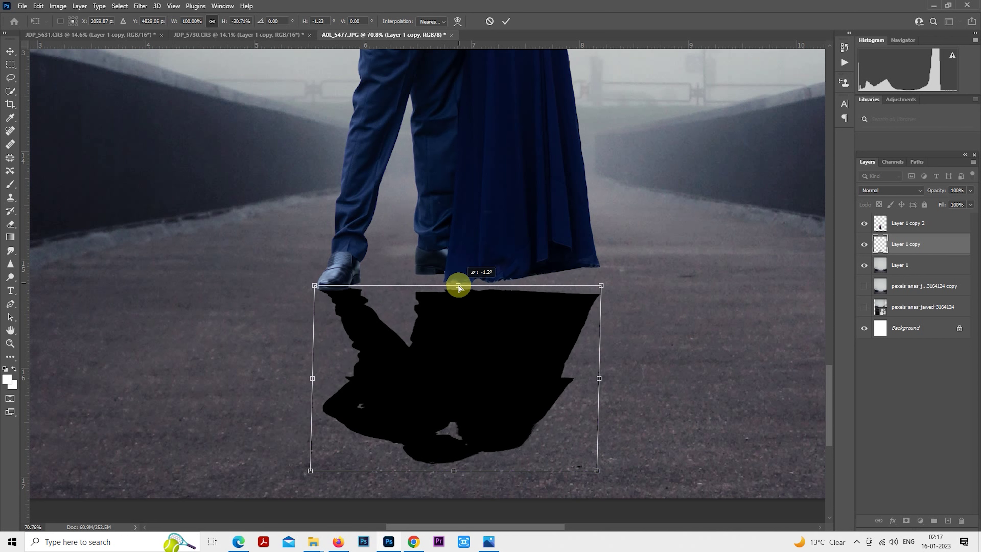
Step: Warp the shadow's top edge up to the shoes and dress hem, then apply it
right_click(458, 285)
click(489, 354)
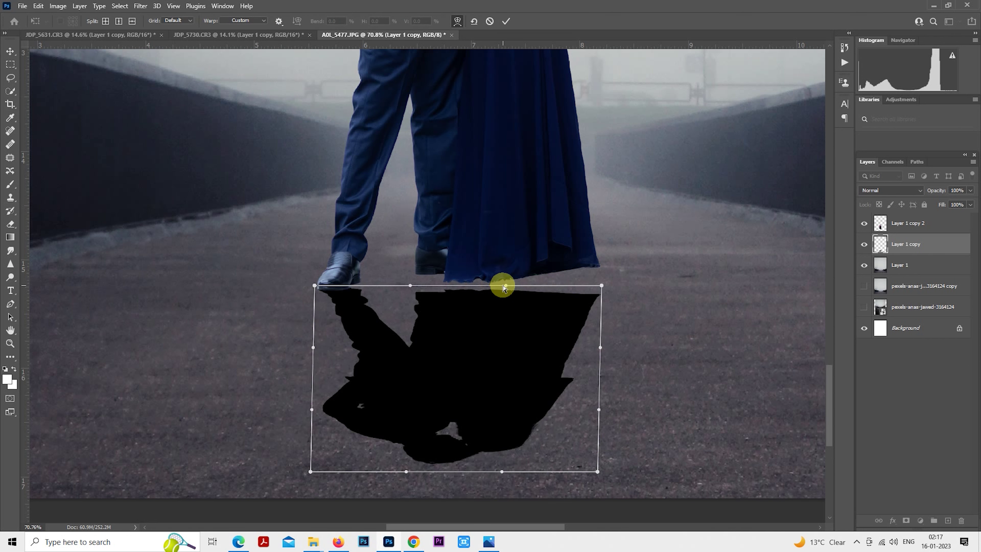
drag(507, 282, 506, 265)
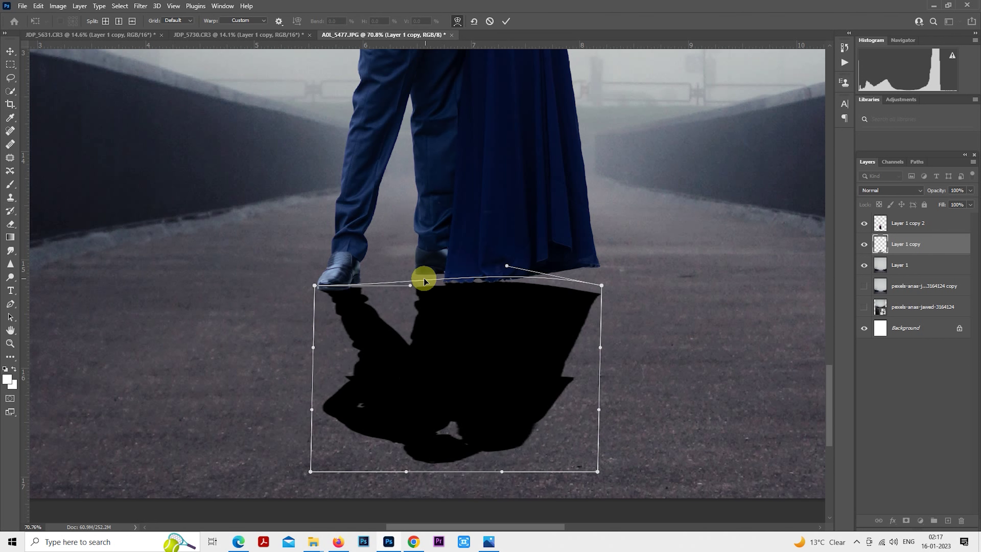
drag(423, 270, 426, 269)
drag(603, 286, 597, 255)
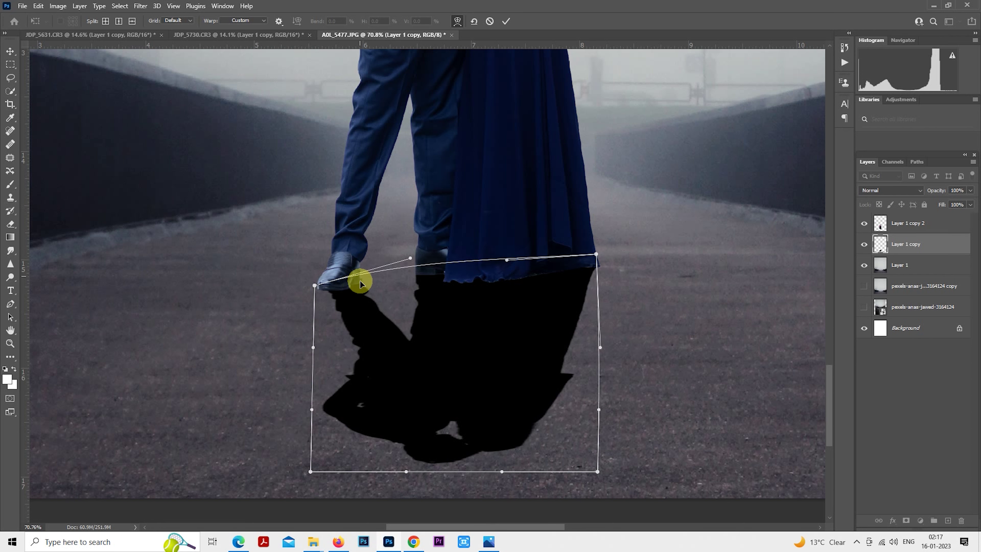
drag(360, 284, 362, 286)
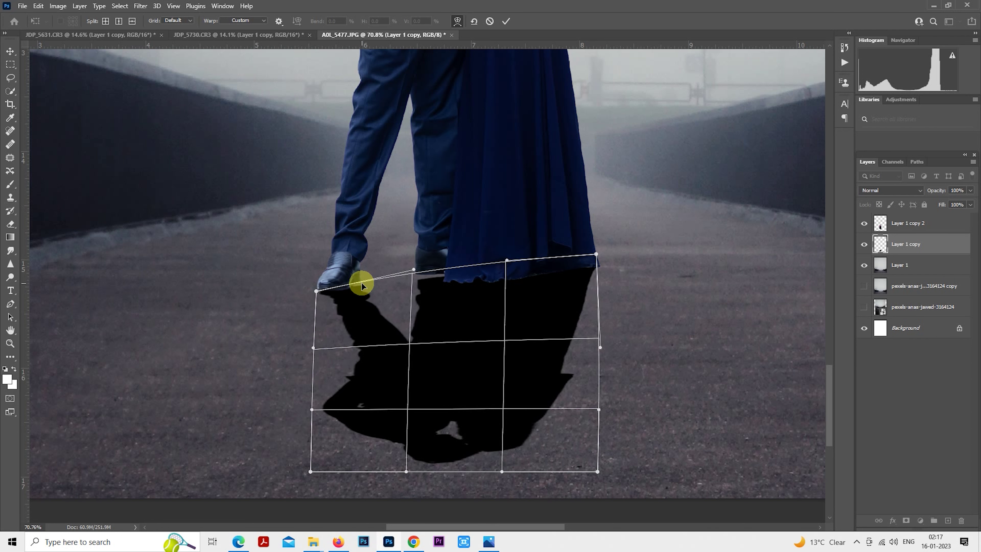
key(Return)
Step: Paint with a black brush to close the gaps under the right boot and left shoe
scroll(357, 284, up, 3)
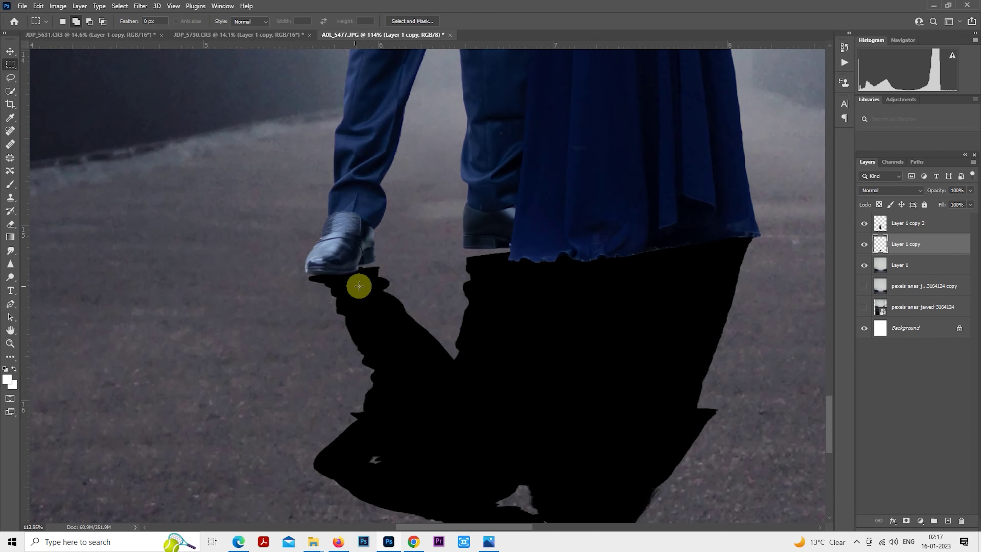
scroll(362, 287, up, 2)
scroll(363, 286, up, 1)
scroll(391, 261, up, 2)
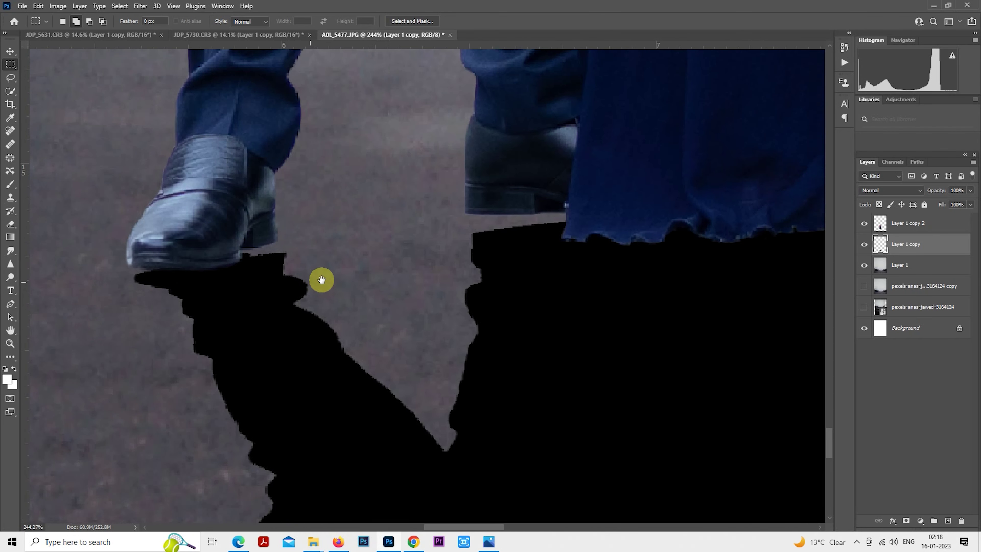
click(11, 185)
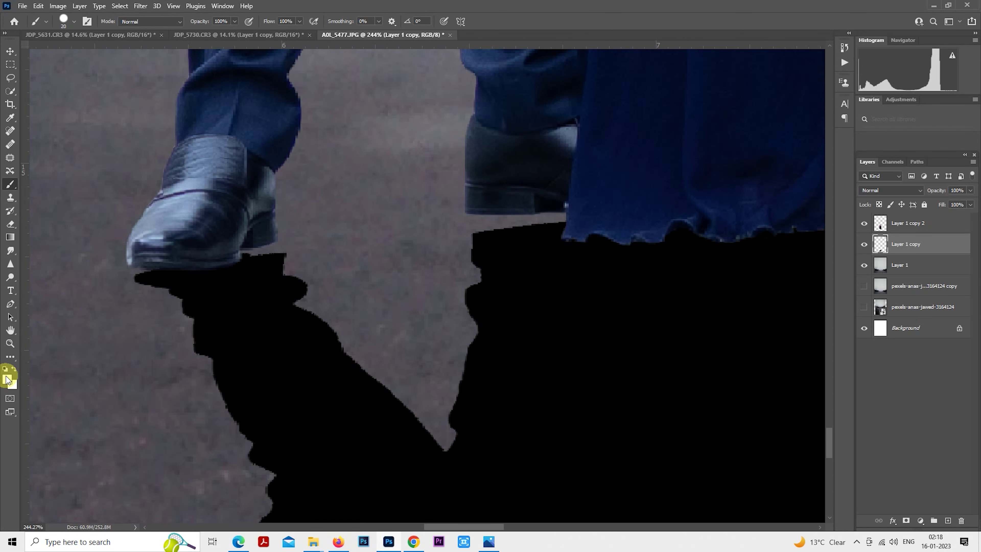
click(8, 380)
drag(667, 197, 821, 251)
click(838, 101)
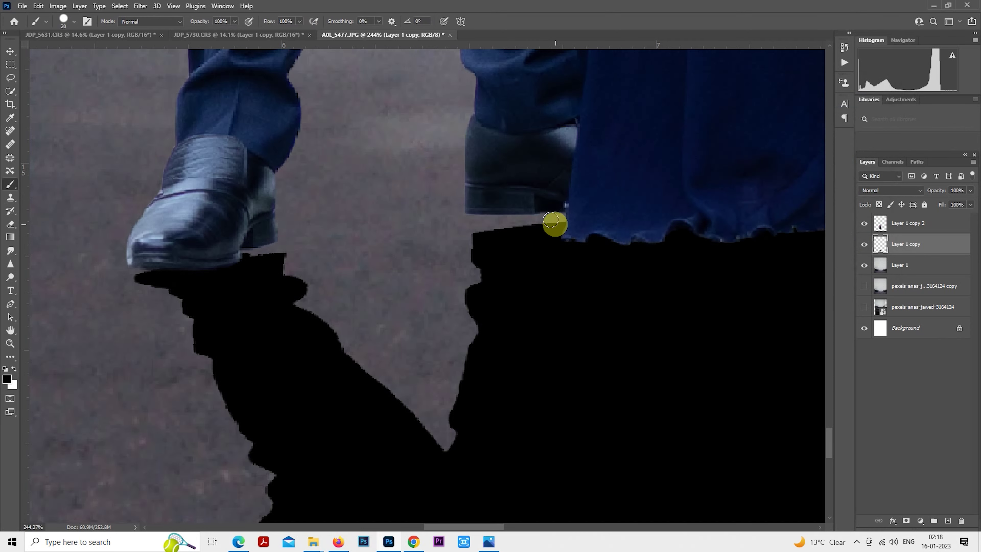
scroll(554, 221, up, 1)
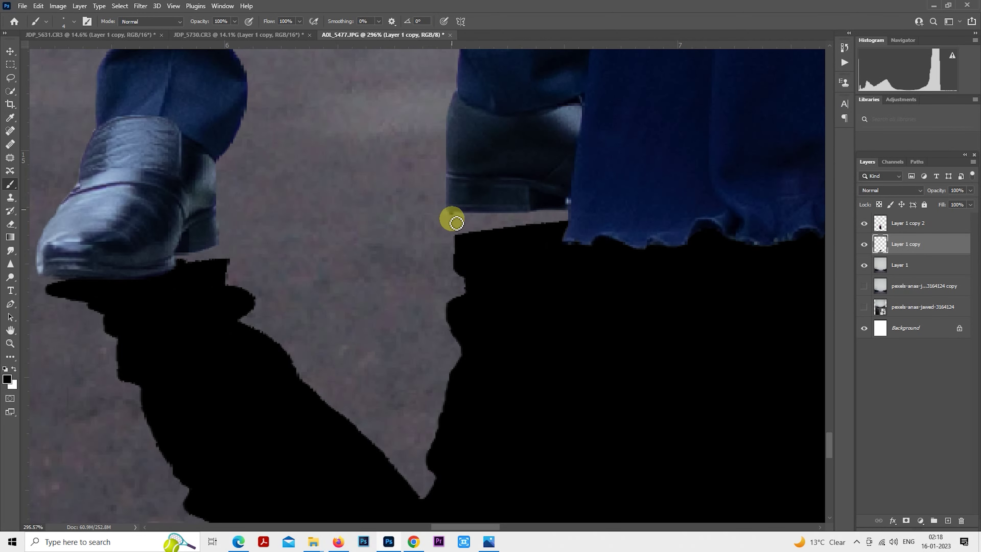
mouse_move(454, 214)
mouse_down()
mouse_move(453, 258)
mouse_move(457, 217)
mouse_move(466, 228)
mouse_move(608, 205)
mouse_up()
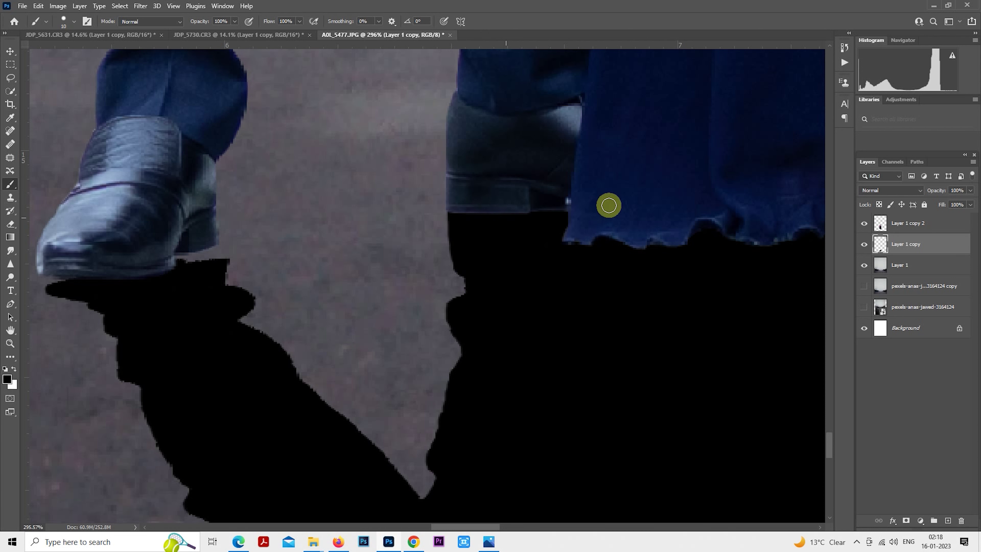
key(bracketleft)
key(bracketleft)
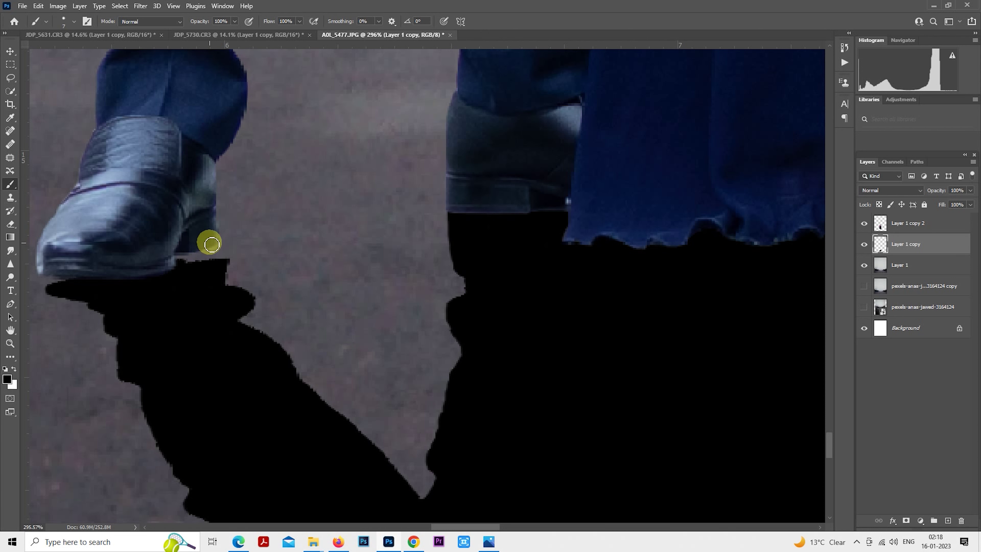
mouse_move(214, 256)
mouse_down()
mouse_move(212, 269)
mouse_move(184, 262)
mouse_up()
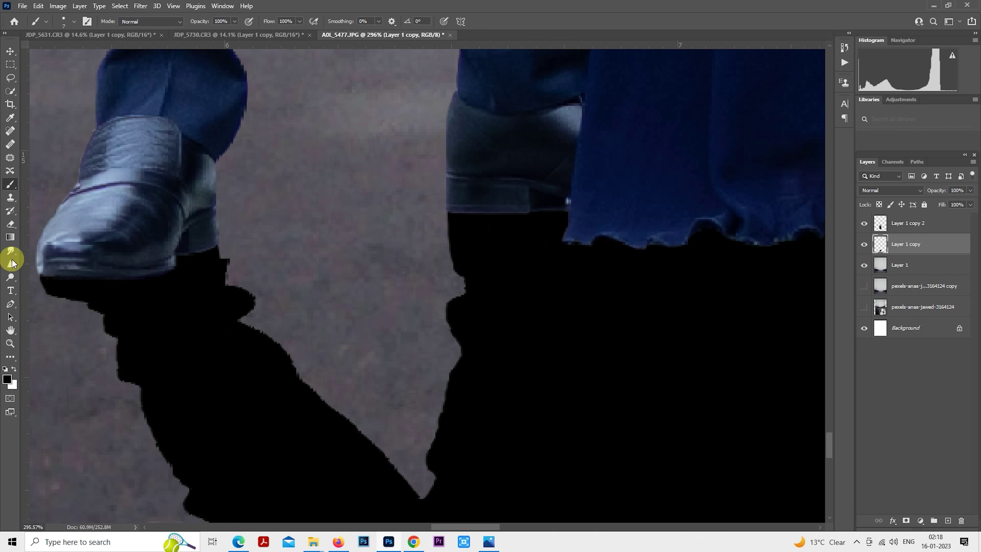
Step: Erase the excess black overspill beside the man's left shoe
click(11, 224)
drag(243, 288, 234, 269)
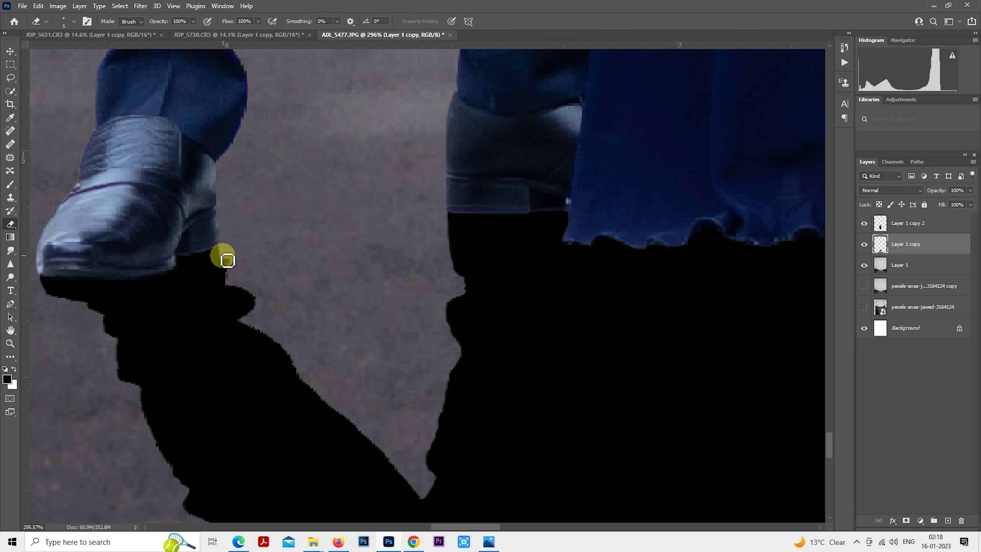
key(bracketright)
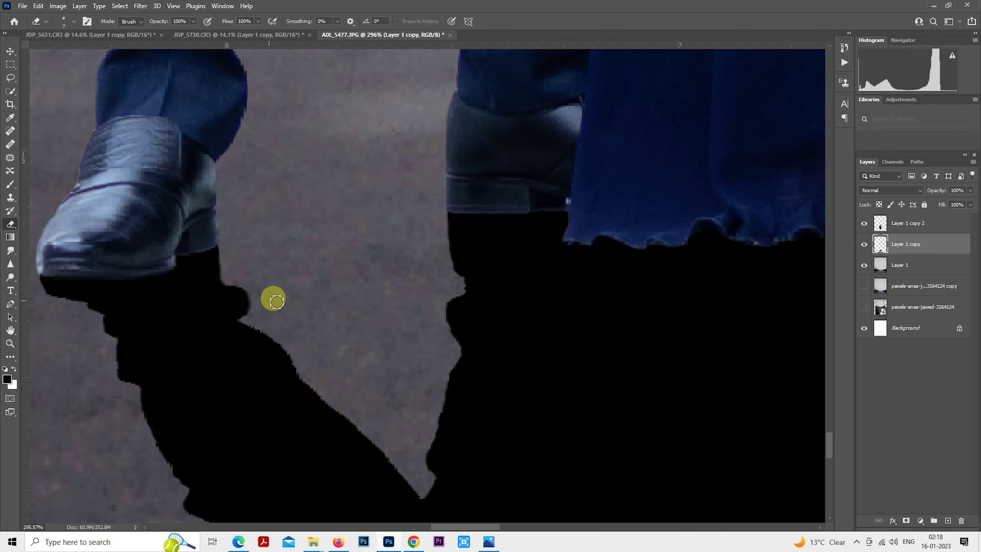
scroll(285, 280, down, 2)
scroll(295, 277, down, 3)
scroll(298, 281, down, 2)
mouse_move(296, 279)
mouse_down()
mouse_move(530, 273)
mouse_move(525, 258)
mouse_move(389, 311)
mouse_move(441, 265)
mouse_up()
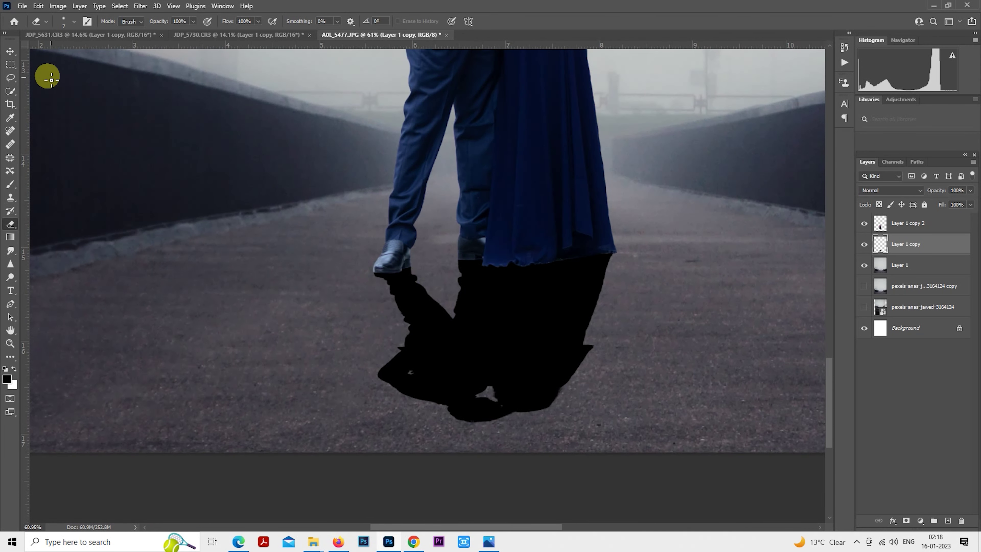
click(10, 64)
Step: Apply a roughly 5.6 px Gaussian Blur to the shadow and set its opacity to 50%
click(143, 5)
mouse_move(198, 146)
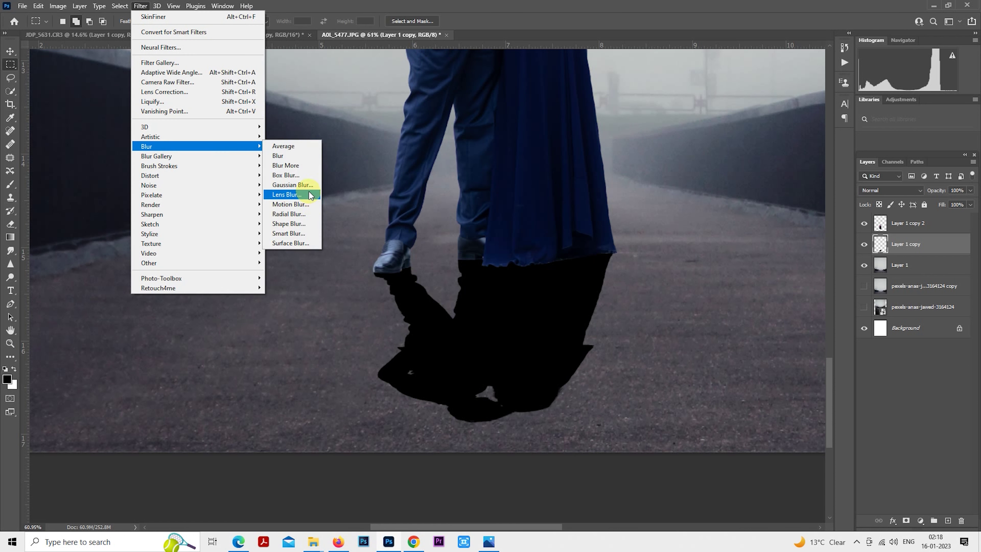
click(312, 186)
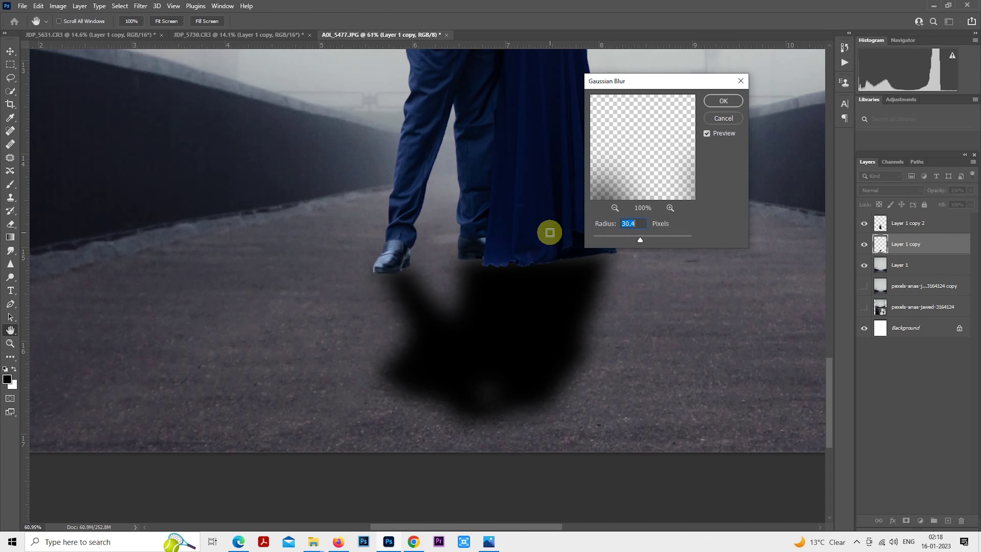
click(618, 236)
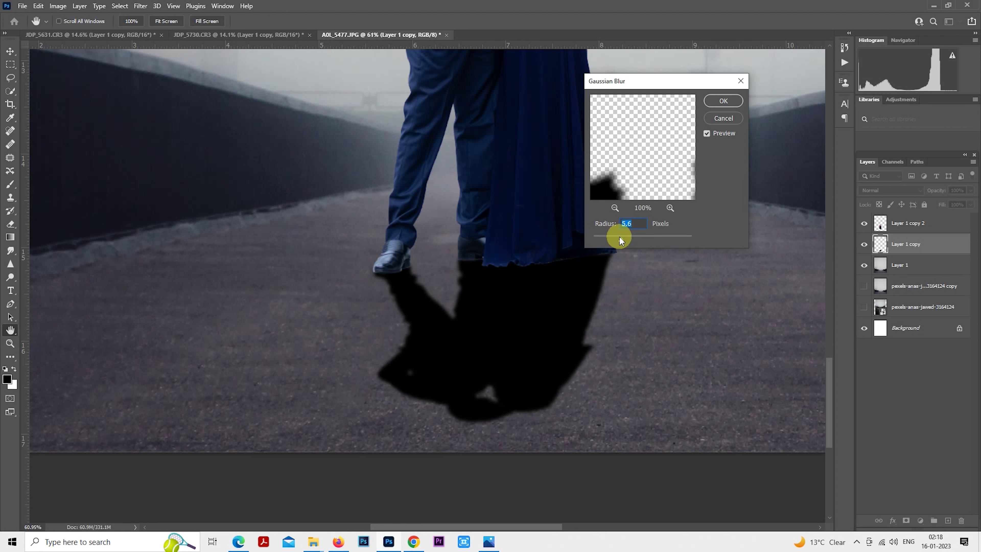
click(722, 101)
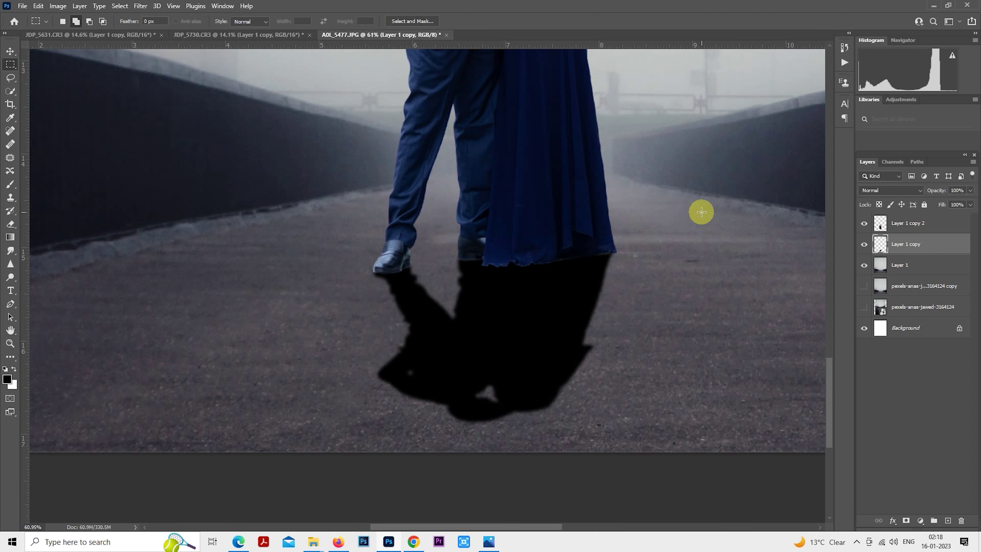
key(5)
scroll(520, 329, down, 2)
scroll(520, 328, down, 3)
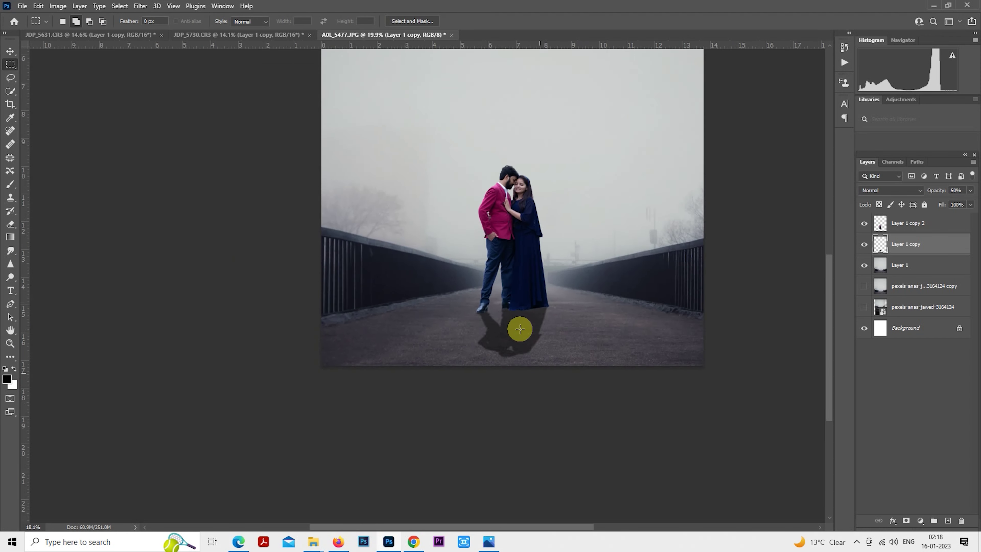
Step: Duplicate the shadow layer, size the Eraser, and lower Layer 1 copy to 24% opacity
scroll(519, 329, up, 2)
scroll(453, 411, up, 1)
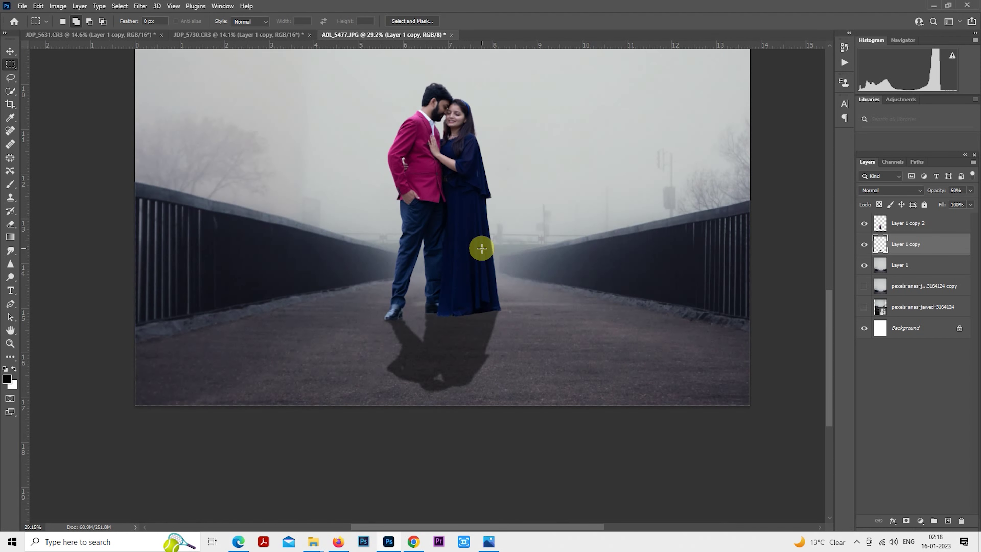
key(ctrl+j)
click(896, 264)
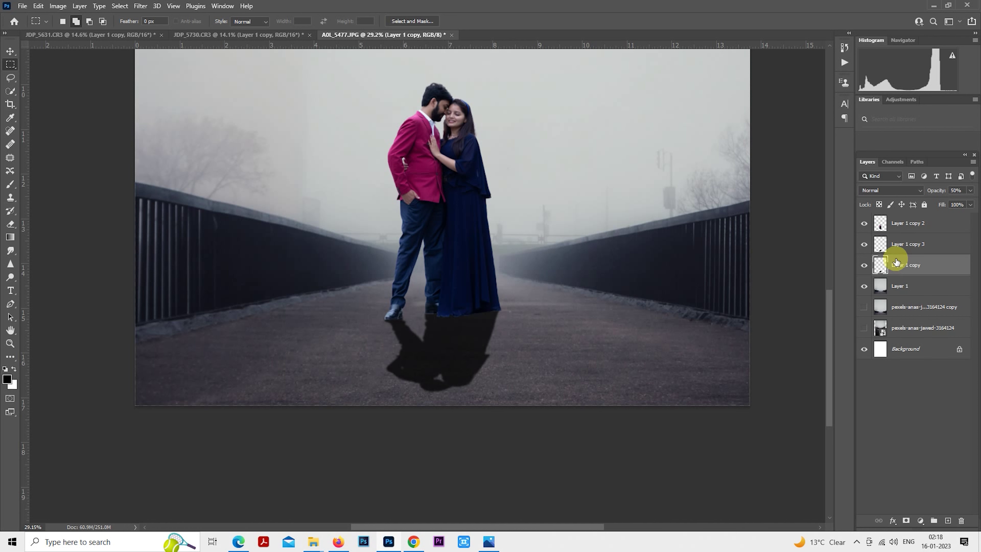
click(892, 251)
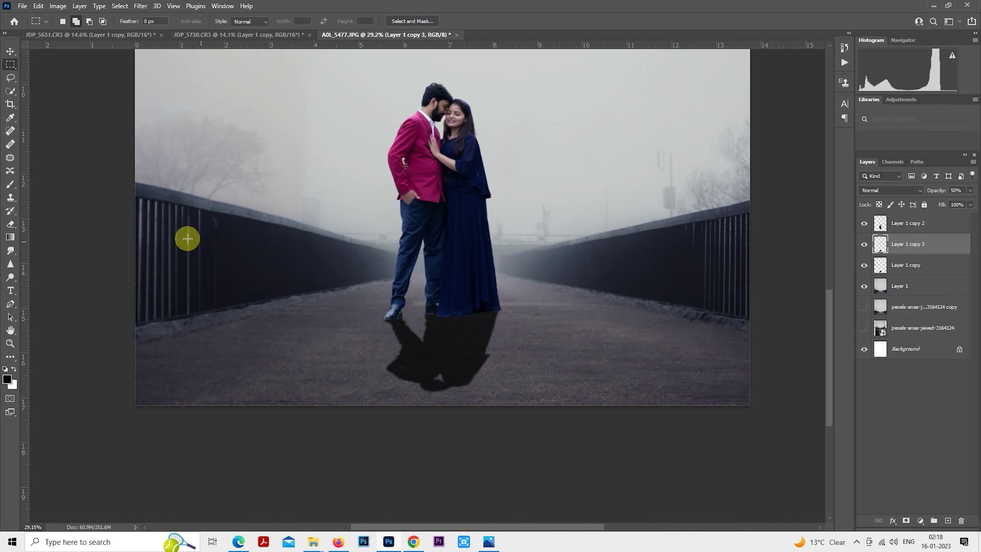
click(11, 224)
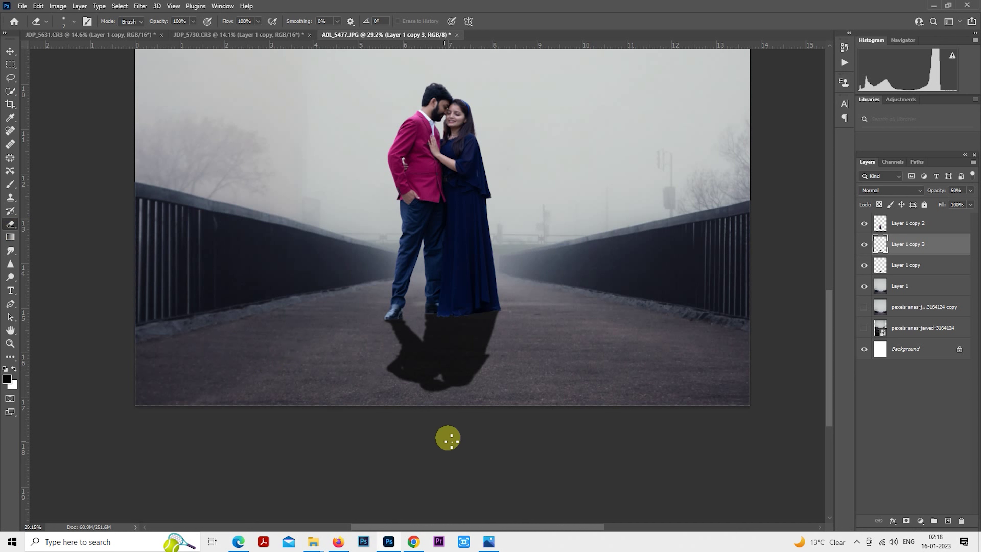
key(bracketright)
key(bracketright)
key(bracketright)
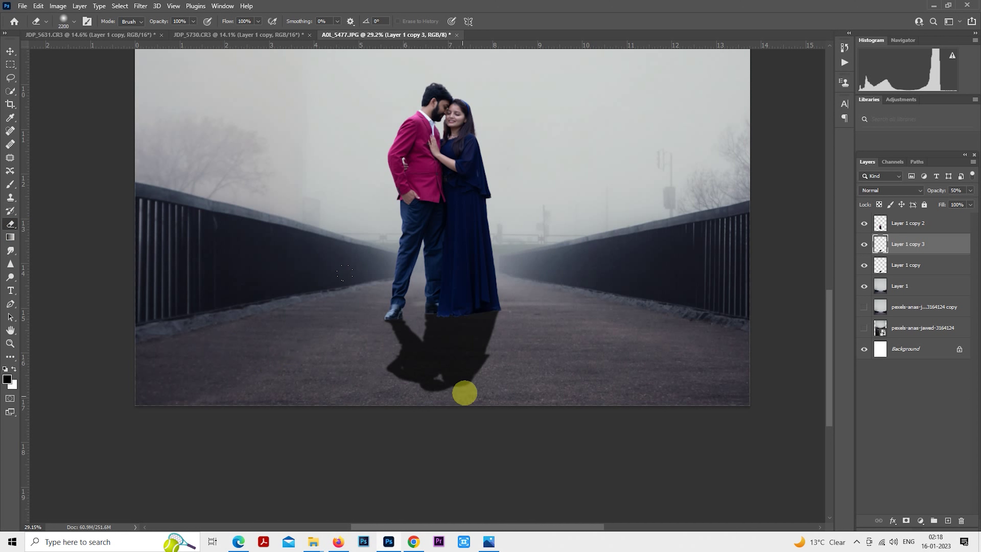
key(bracketleft)
key(bracketleft)
key(bracketleft)
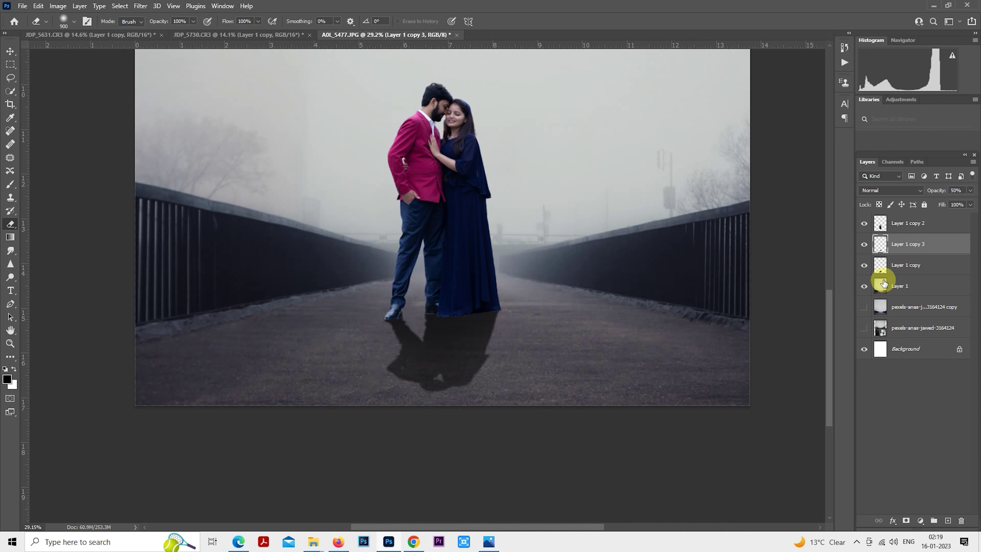
click(904, 266)
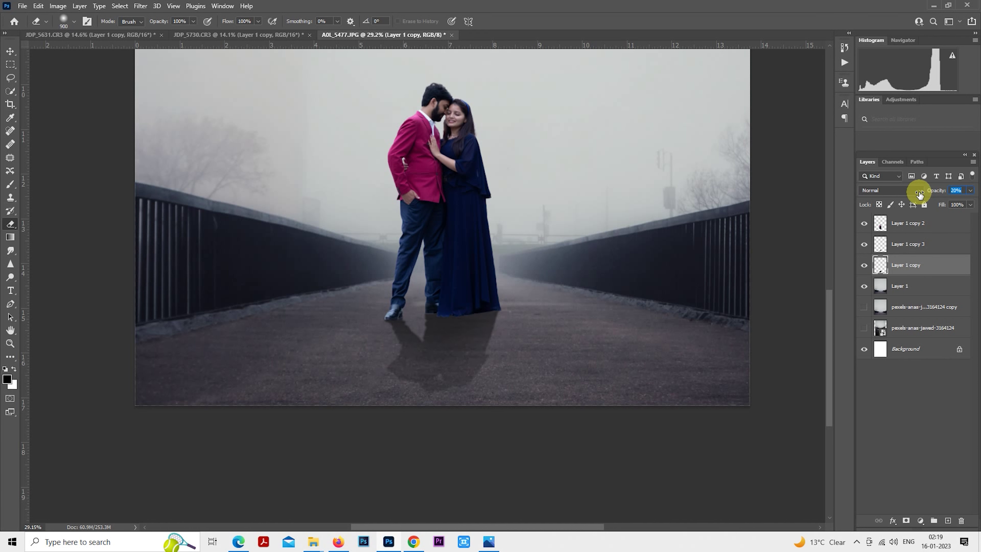
scroll(499, 372, down, 3)
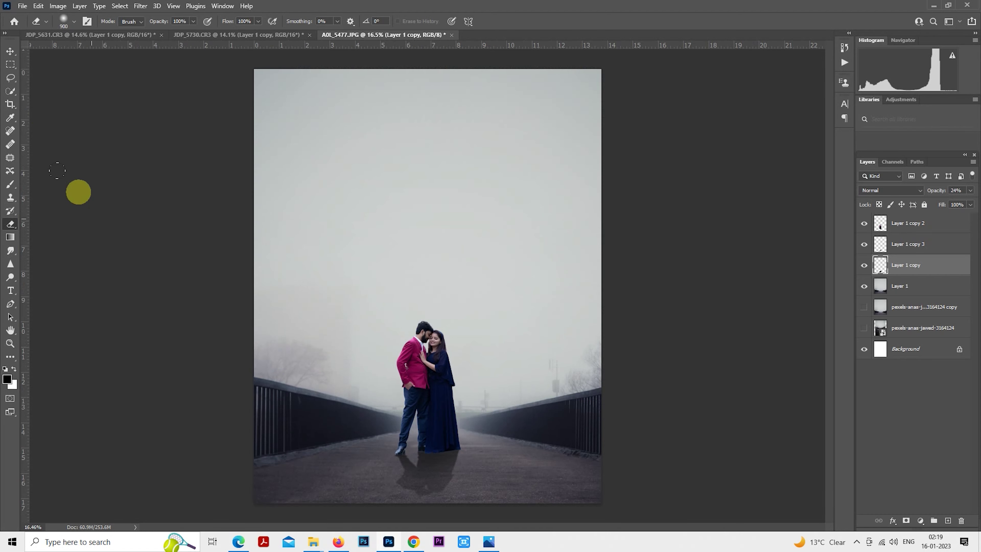
Step: Select the bridge background, Layer 1, and start a Tilt-Shift blur on it
click(11, 64)
scroll(505, 251, down, 1)
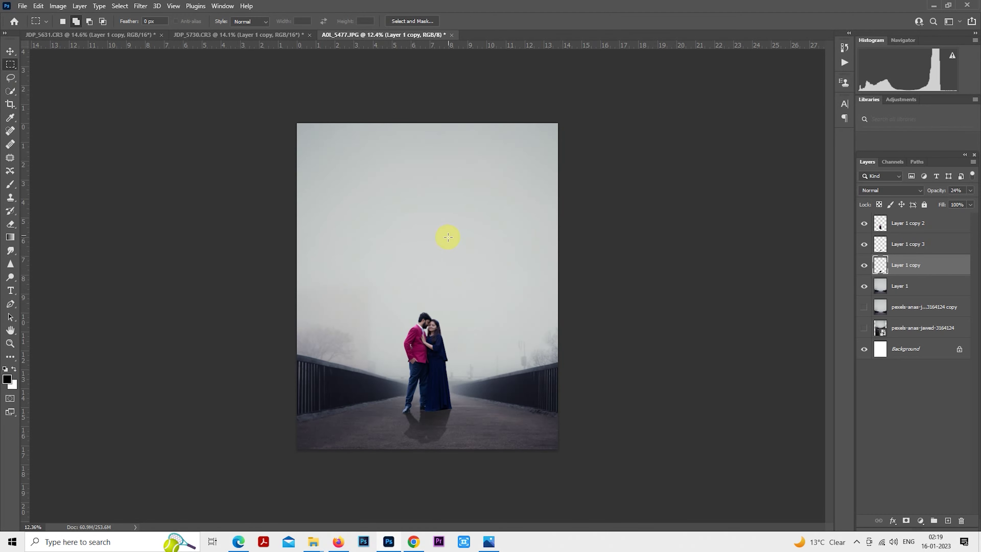
scroll(431, 284, up, 1)
scroll(431, 284, down, 2)
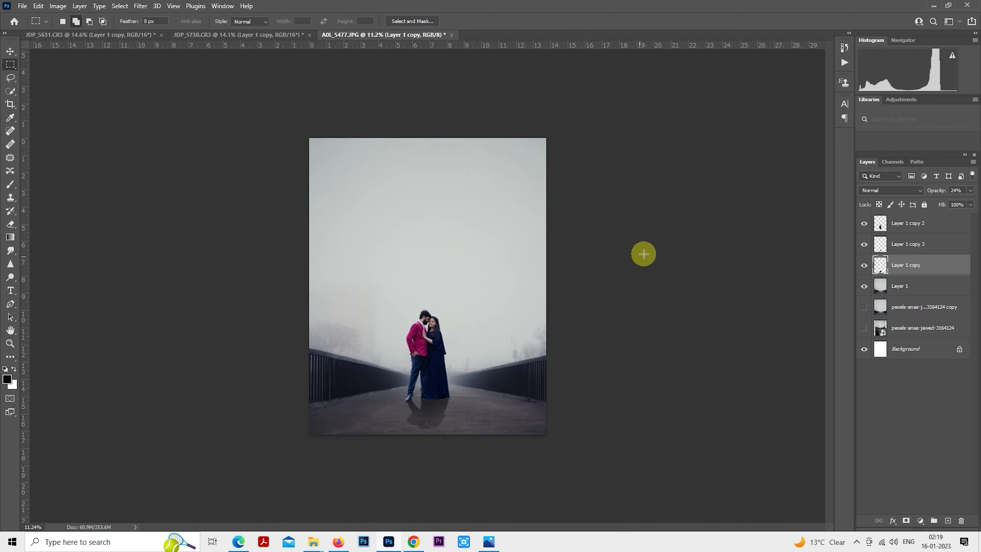
click(899, 286)
click(140, 6)
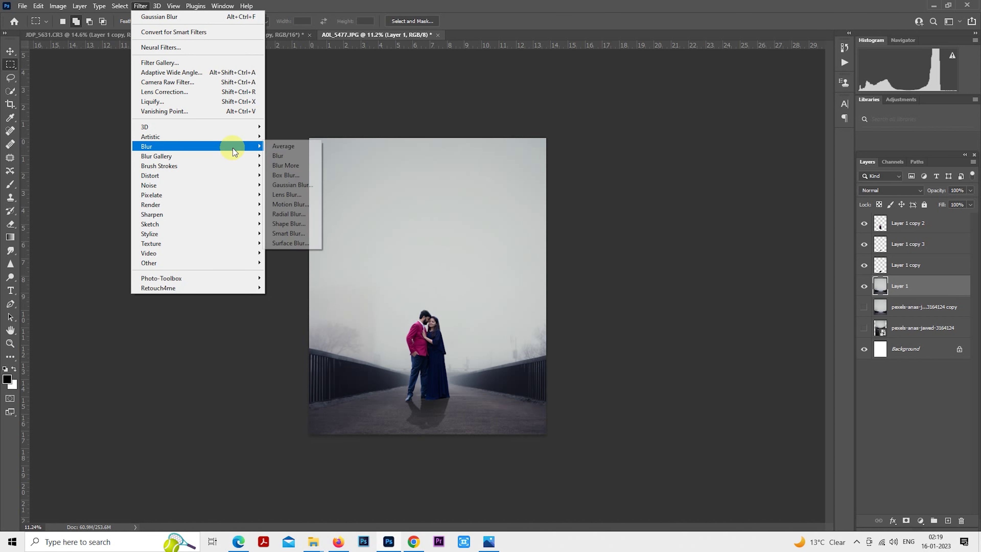
mouse_move(156, 155)
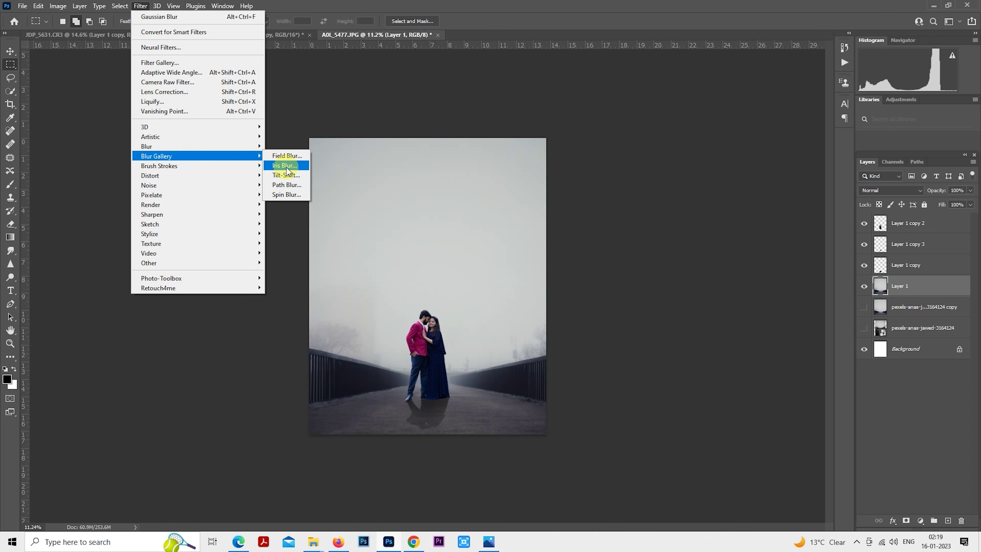
click(288, 175)
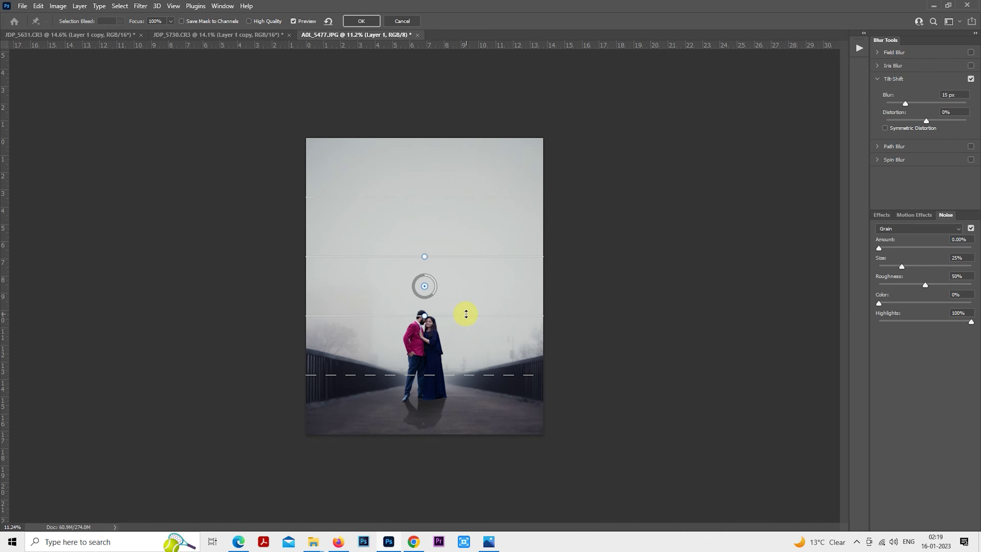
Step: Move the tilt-shift focus band down to the couple's feet and apply the 31 px blur
drag(466, 313, 464, 464)
mouse_move(468, 288)
mouse_down()
mouse_move(471, 440)
mouse_move(471, 431)
mouse_up()
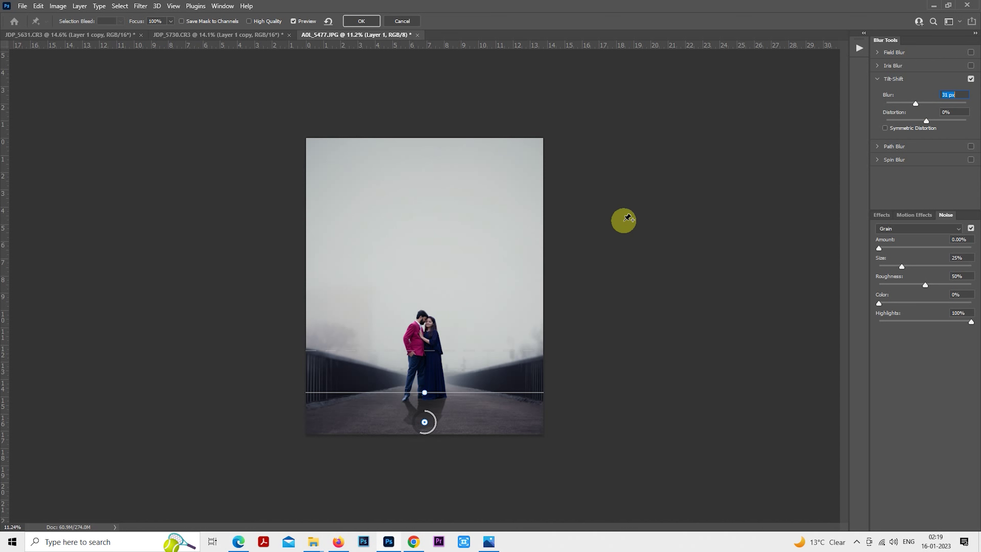
mouse_move(466, 419)
mouse_down()
mouse_move(467, 432)
mouse_move(465, 345)
mouse_up()
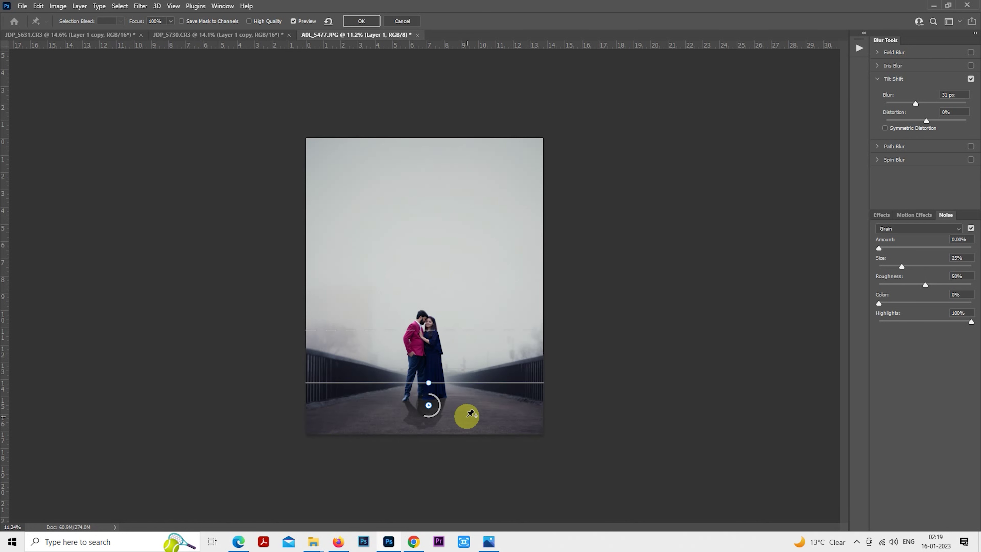
drag(466, 416, 468, 418)
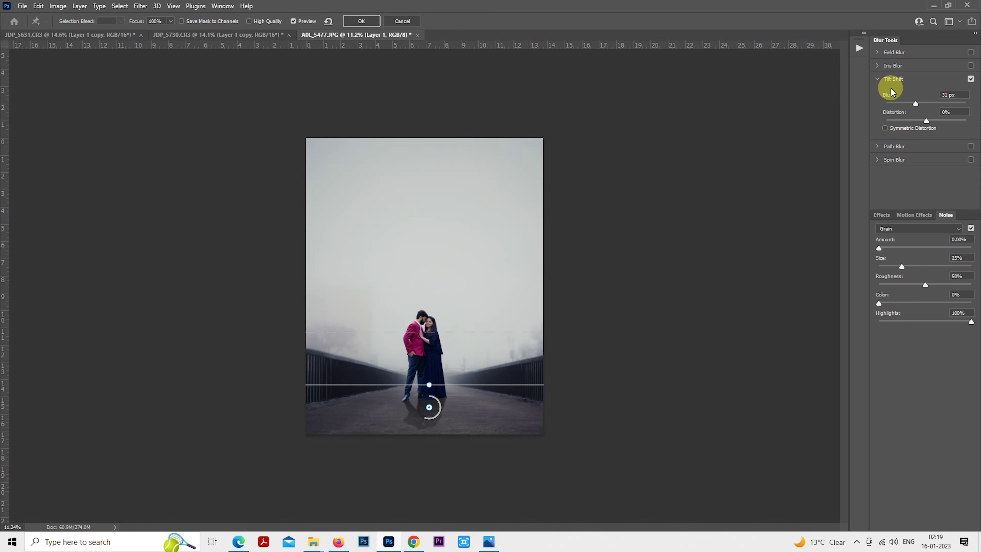
click(362, 22)
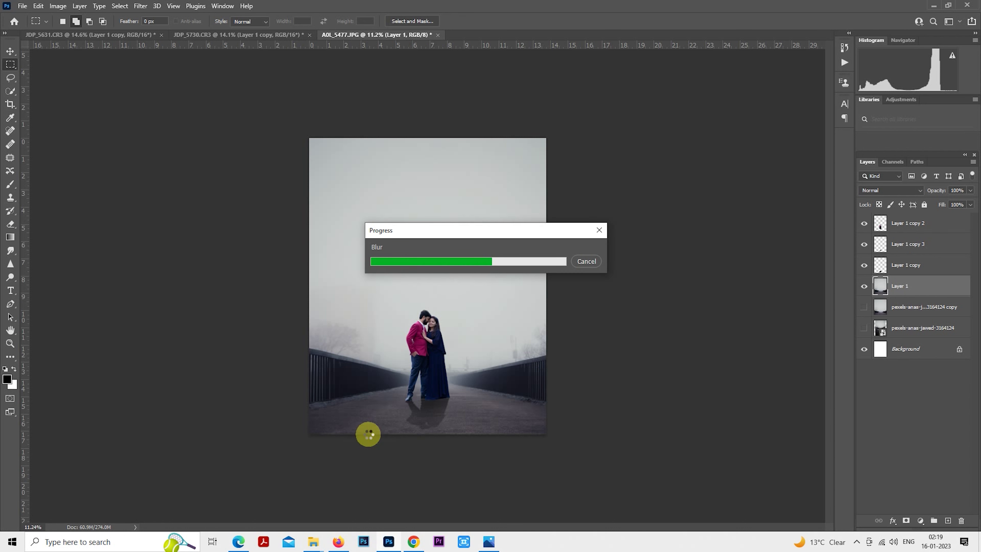
Step: Drag the couple portrait from JDP_5730.CR3 into the A0L_5477.JPG bridge image
click(219, 34)
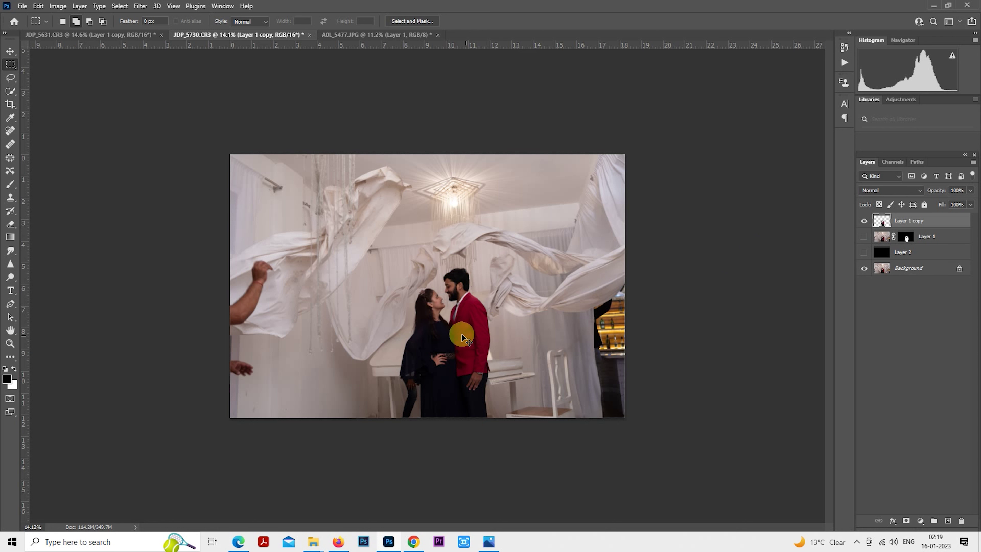
click(389, 36)
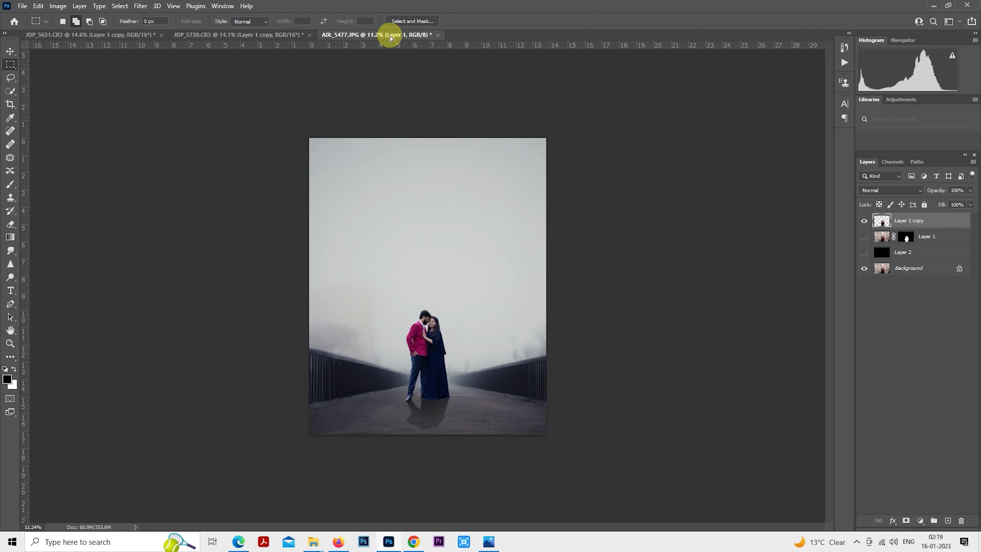
drag(454, 261, 453, 260)
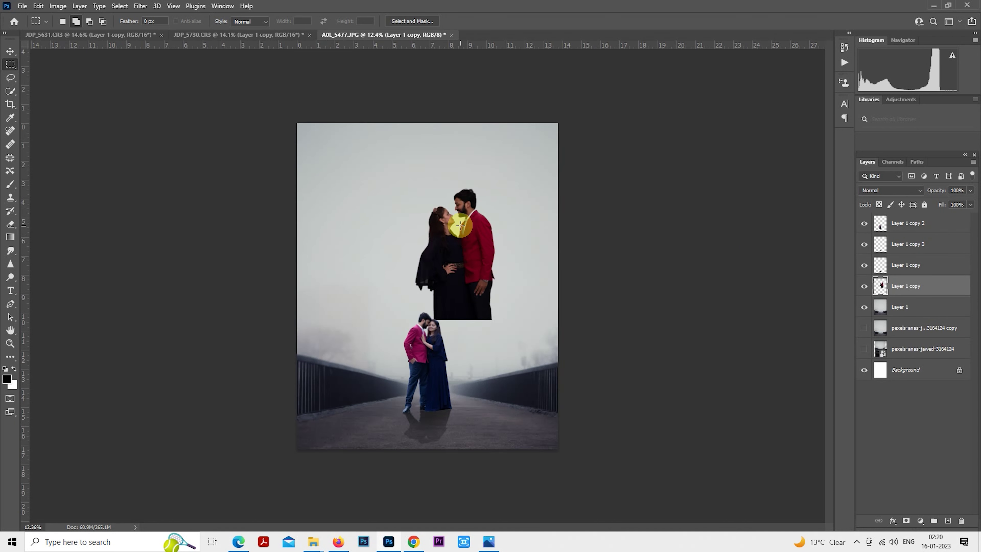
Step: Scale the placed couple portrait up to 129% over the sky area
right_click(461, 226)
click(502, 315)
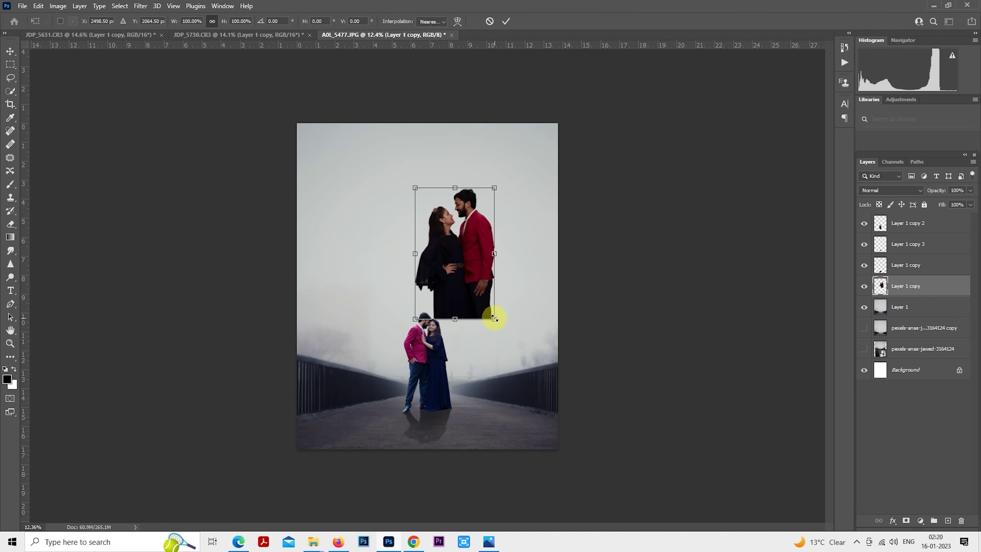
drag(494, 318, 515, 347)
drag(459, 294, 450, 286)
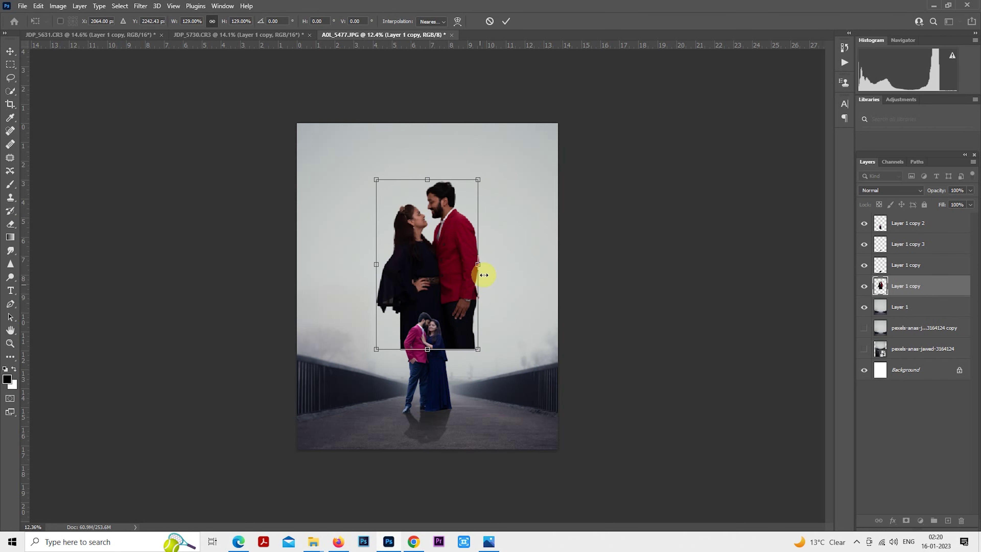
key(Return)
click(10, 131)
scroll(429, 175, up, 2)
Step: Zoom into the faces, enlarge the healing brush, and view the man's forehead
scroll(463, 182, up, 2)
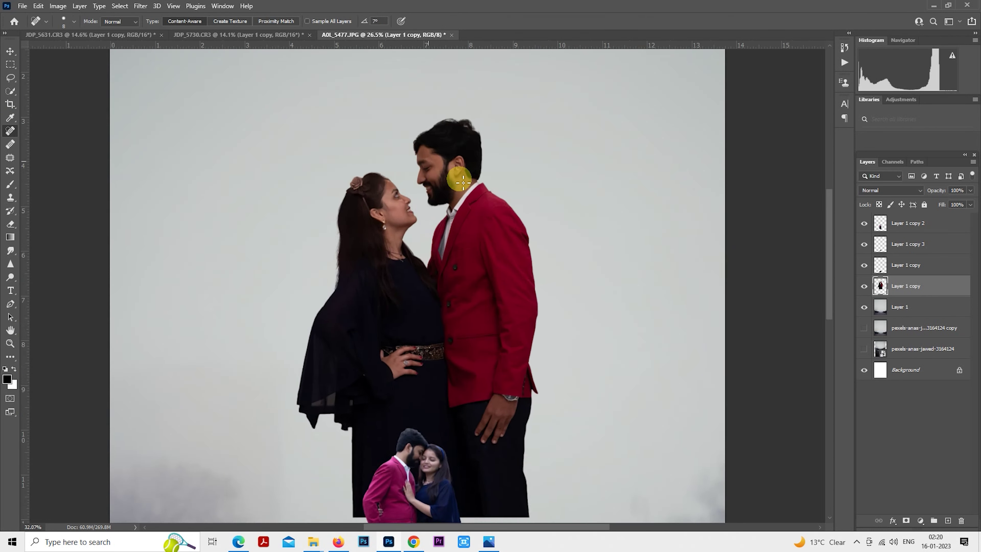
scroll(463, 181, up, 3)
scroll(418, 199, up, 3)
scroll(418, 197, up, 2)
scroll(480, 271, up, 2)
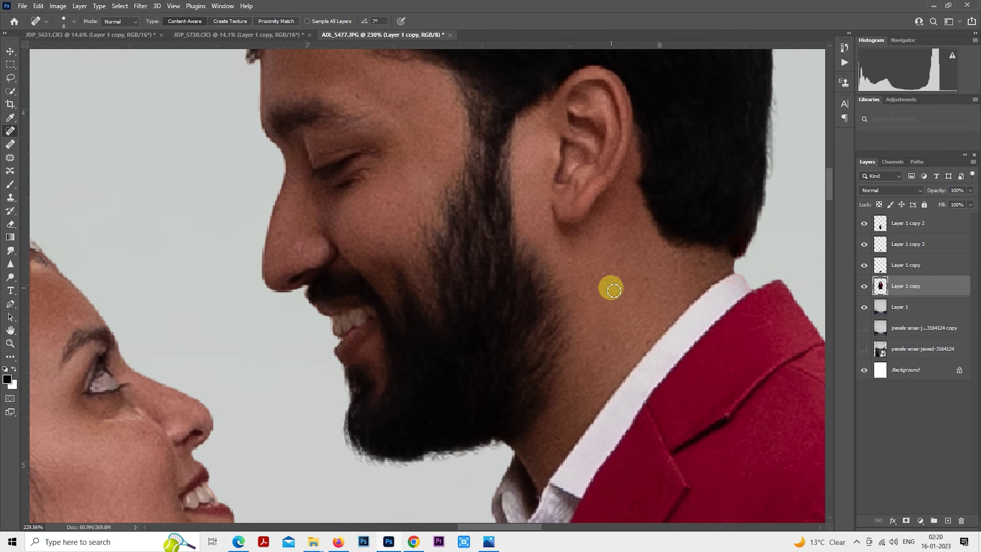
key(bracketright)
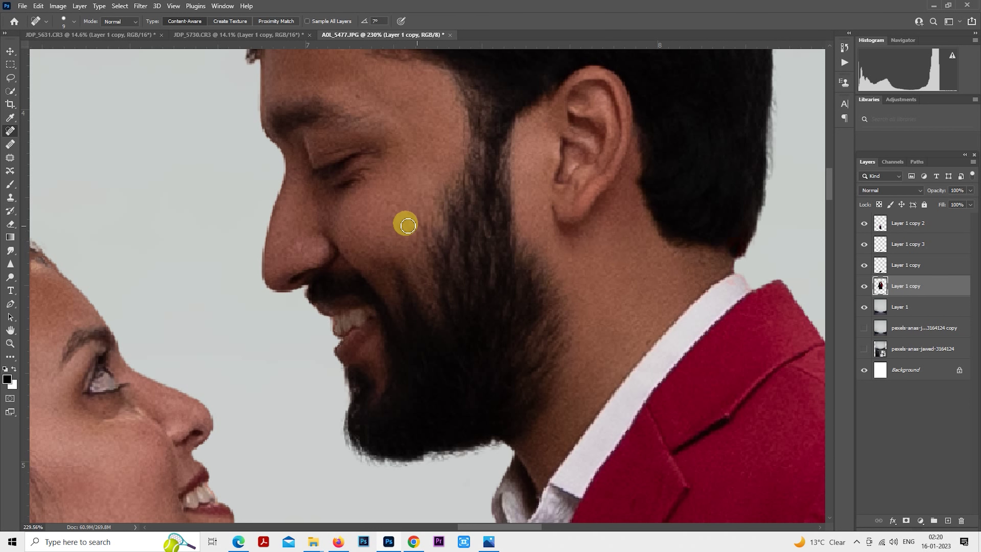
drag(405, 222, 494, 278)
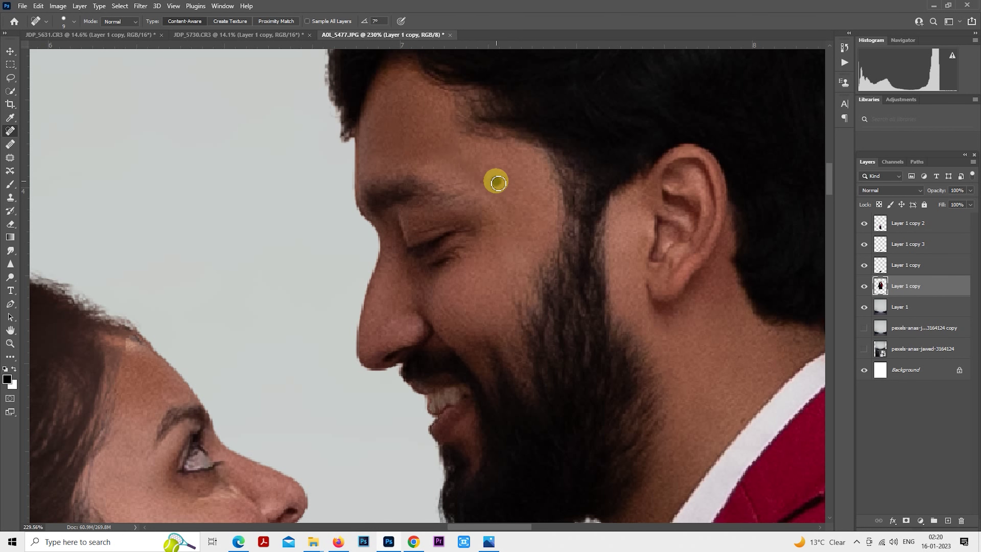
Step: Inspect the woman's lower face and earring, then fit the whole portrait on screen
scroll(374, 236, down, 5)
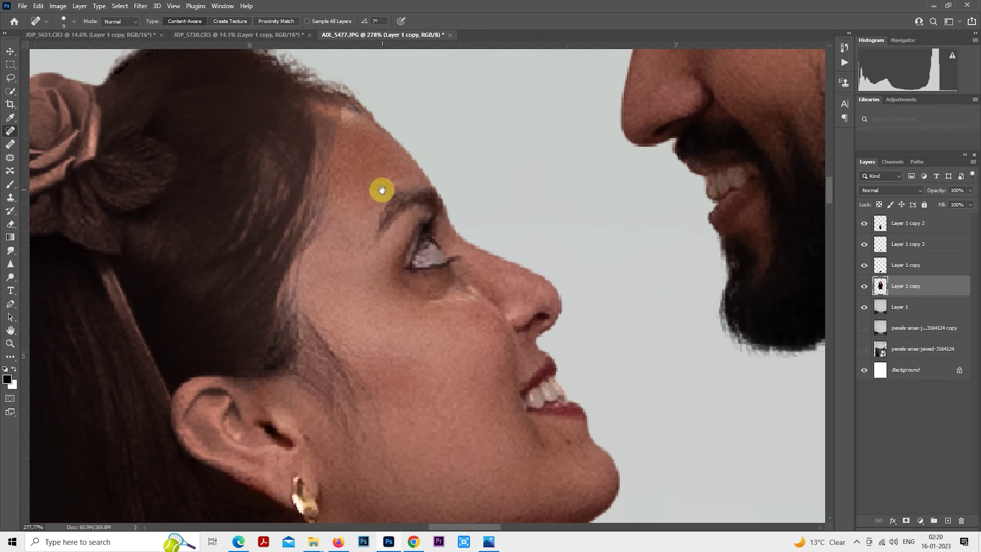
drag(351, 121, 350, 88)
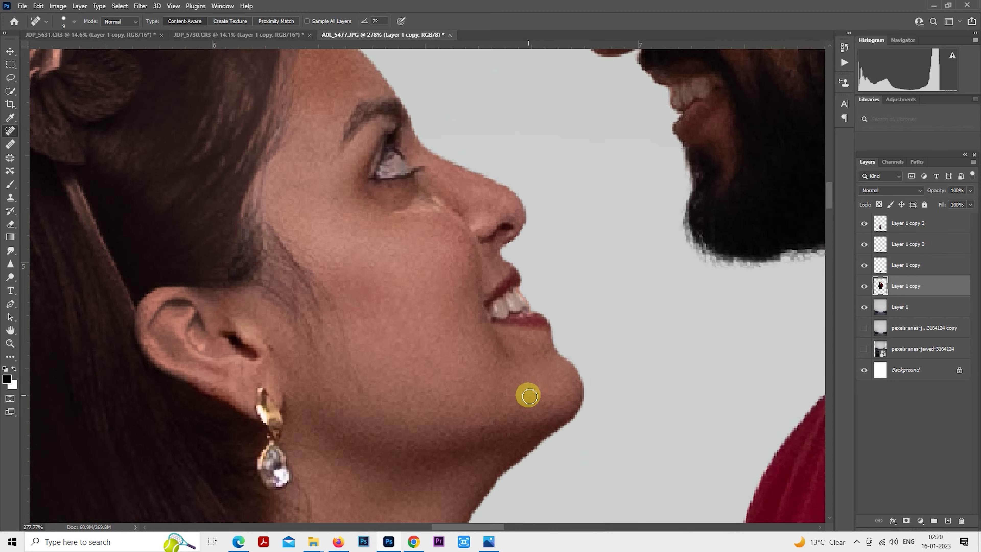
scroll(544, 392, down, 3)
scroll(544, 392, right, 1)
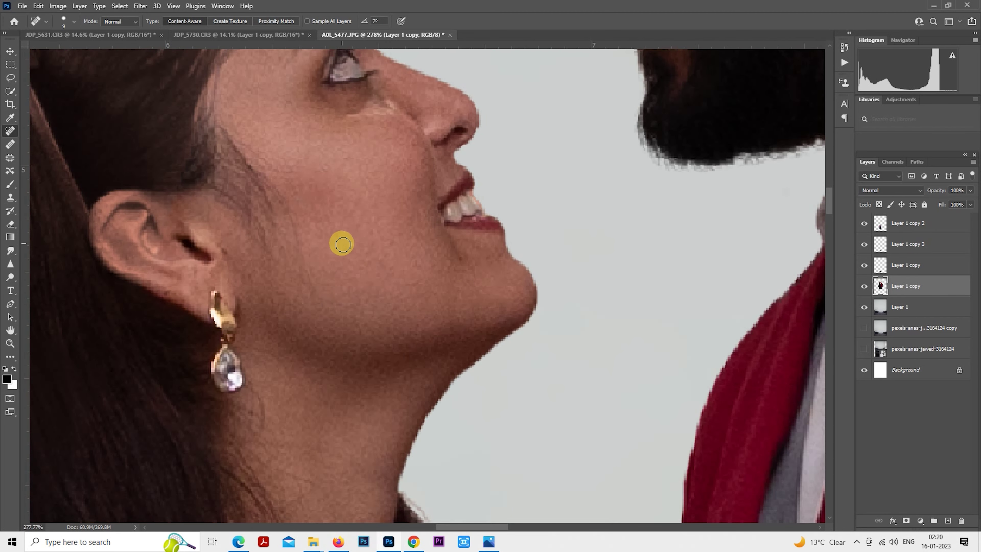
scroll(377, 368, down, 2)
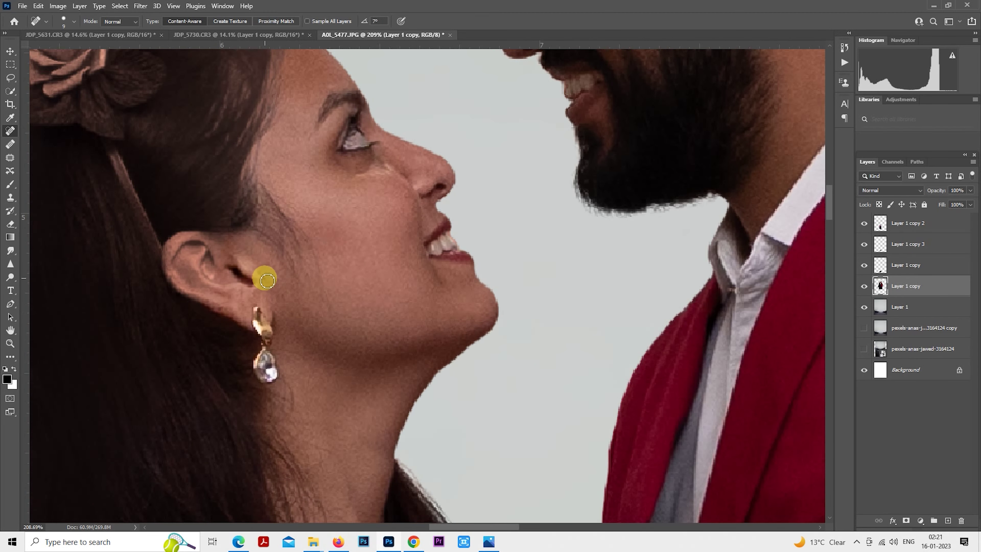
key(ctrl+0)
click(140, 5)
Step: Smooth the couple's skin with the SkinFiner filter, previewing faces at full size
click(268, 278)
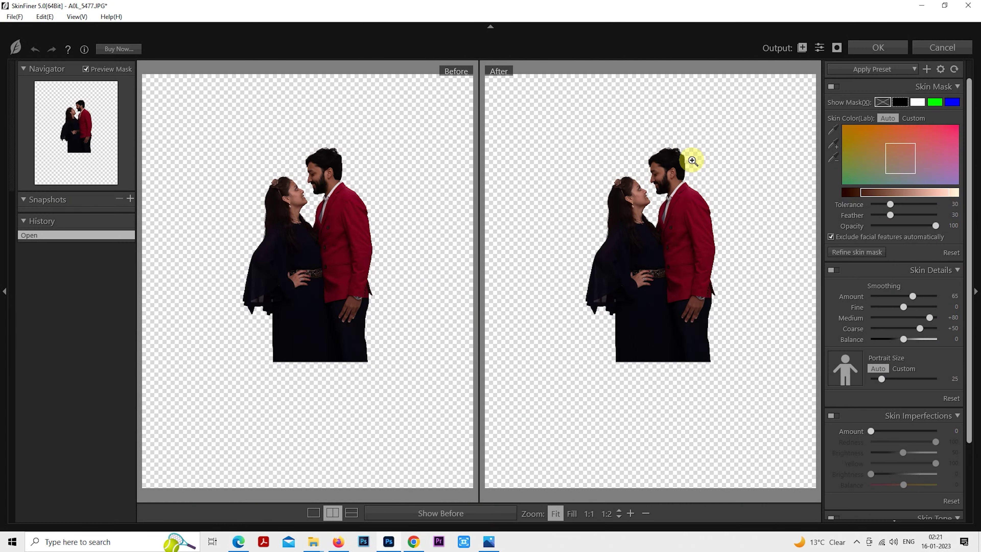
click(692, 158)
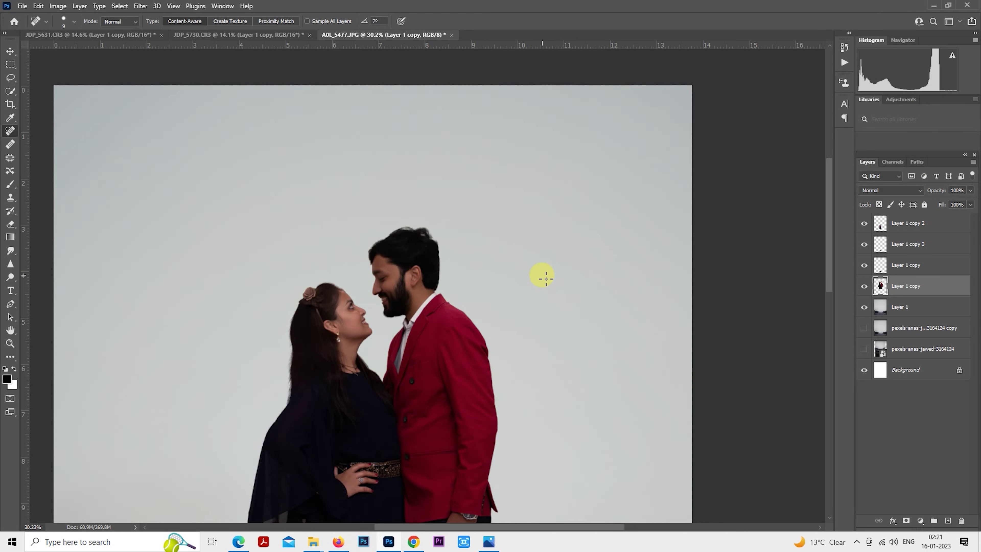
scroll(548, 280, down, 3)
Step: Load the large couple's selection and apply Camera Raw: Exposure +0.80, Highlights -25, Shadows +63
ctrl+click(880, 288)
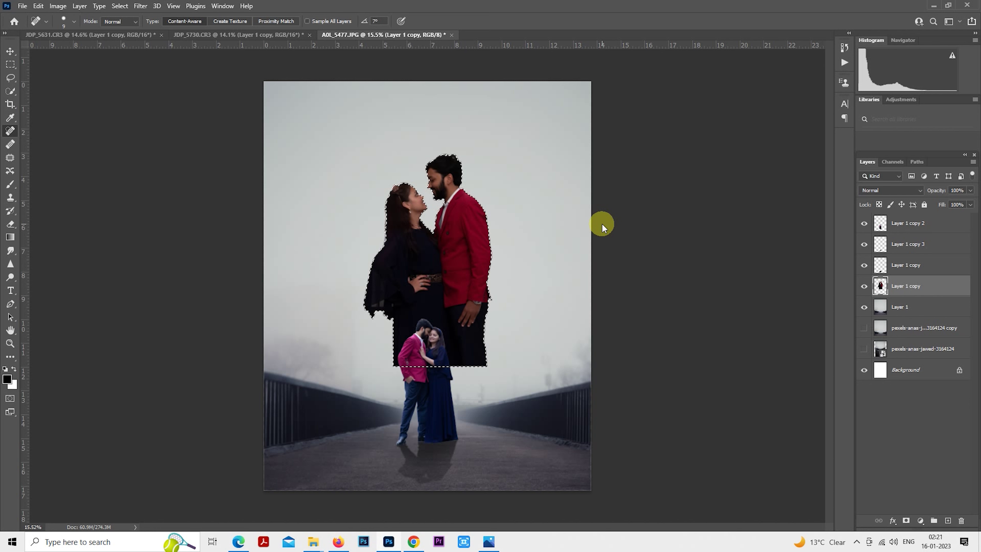
key(ctrl+shift+a)
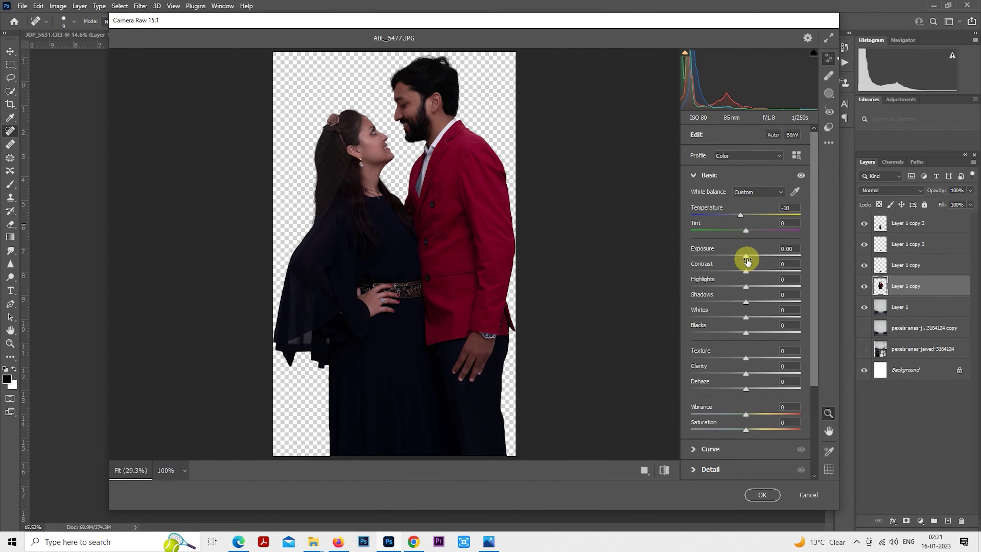
drag(746, 257, 752, 255)
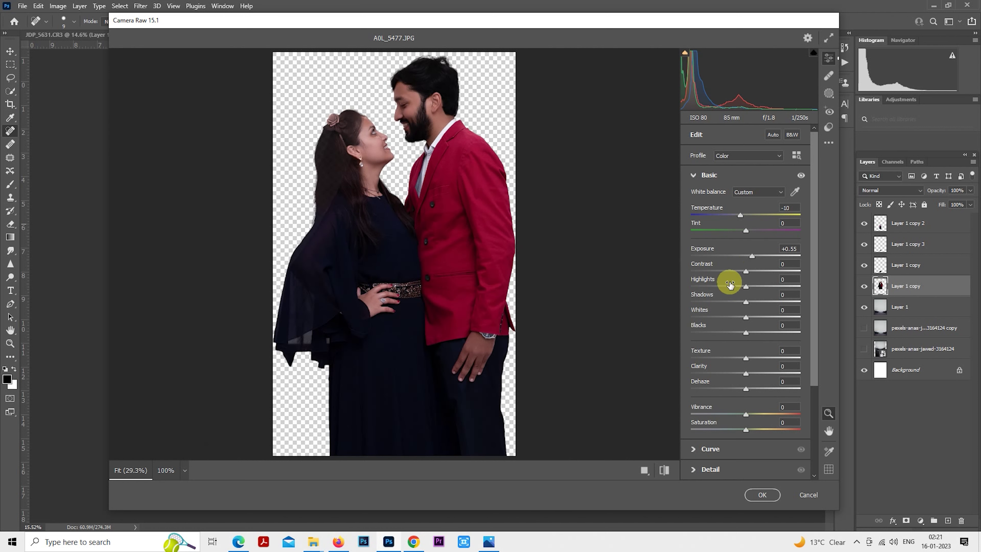
drag(726, 287, 738, 292)
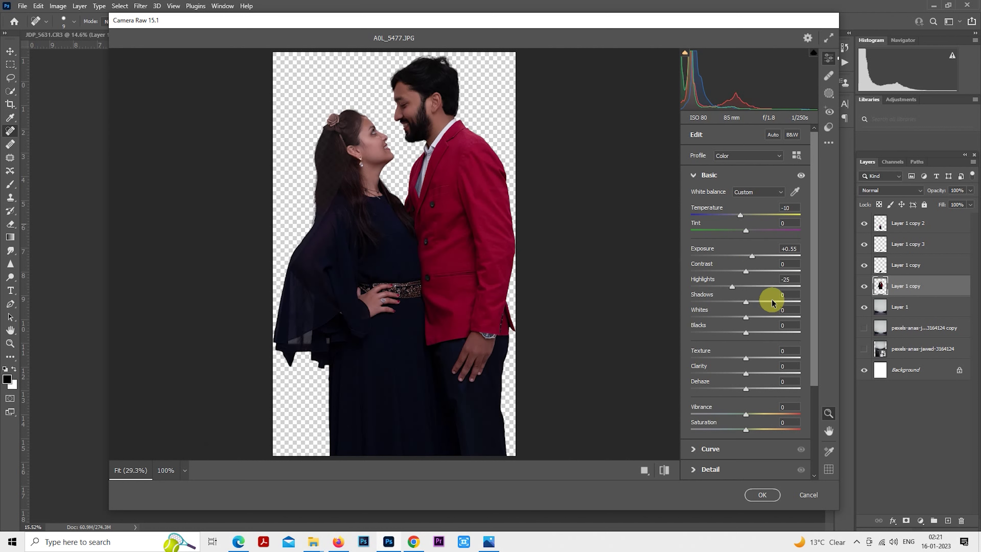
drag(777, 304, 780, 303)
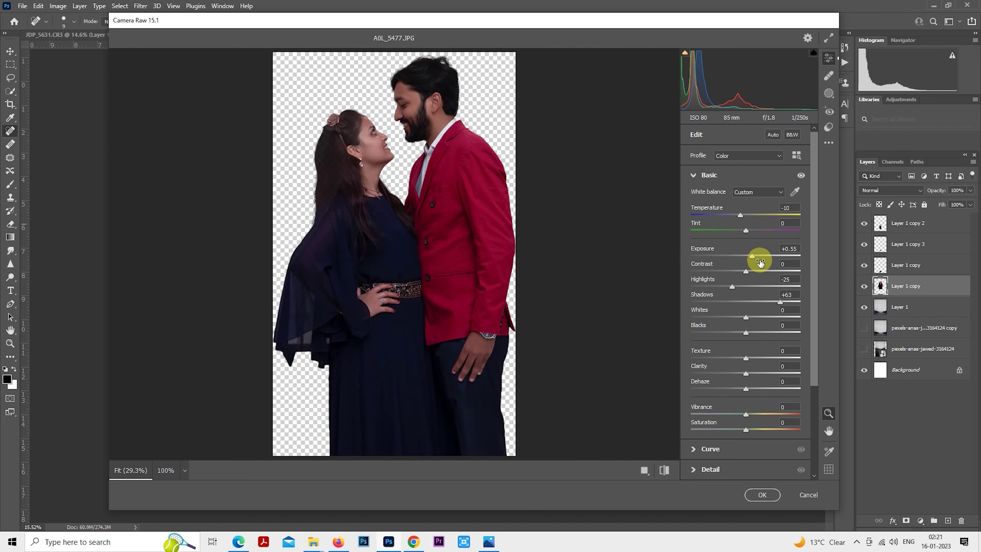
drag(754, 259, 755, 259)
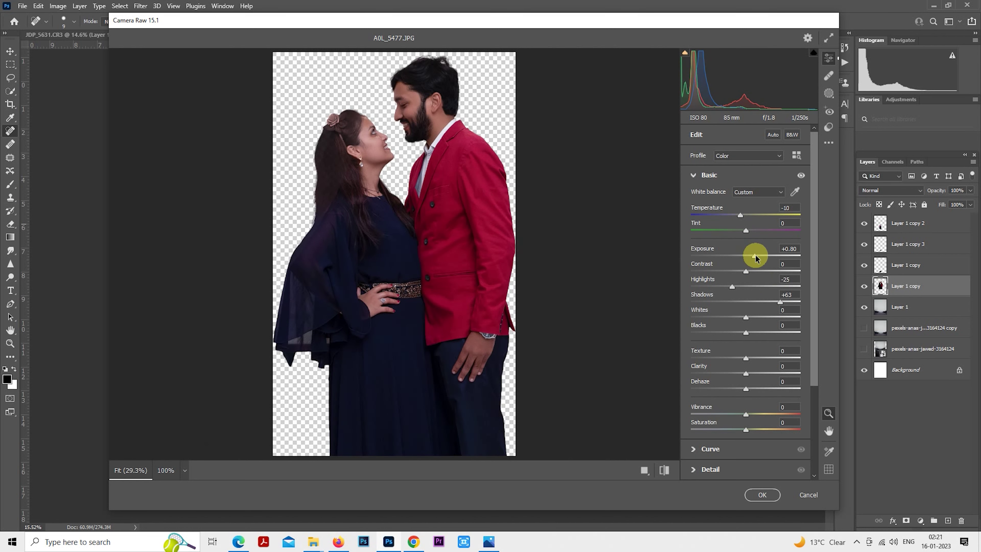
click(762, 494)
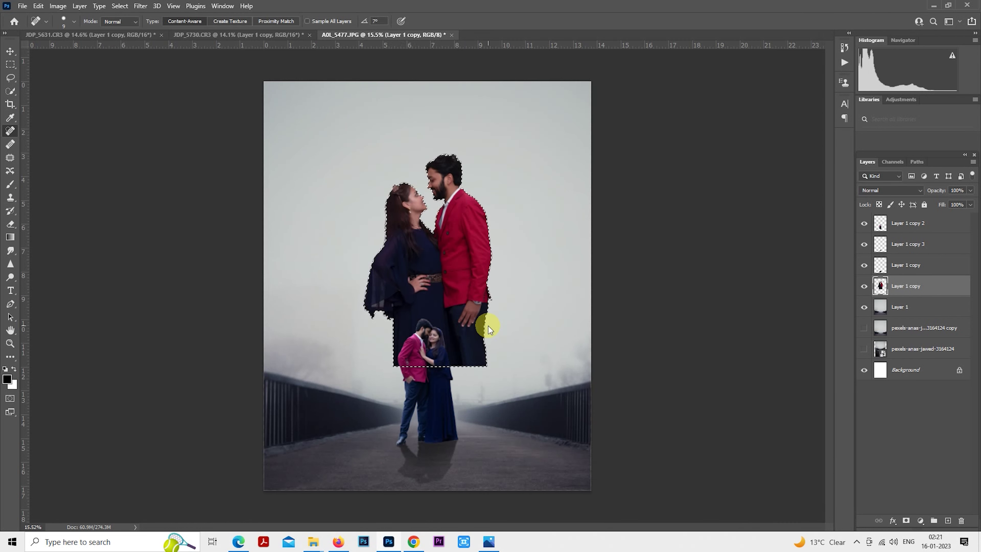
Step: Deselect and scale the large couple up to about 190%, aligned with the canvas top
key(ctrl+d)
key(ctrl+minus)
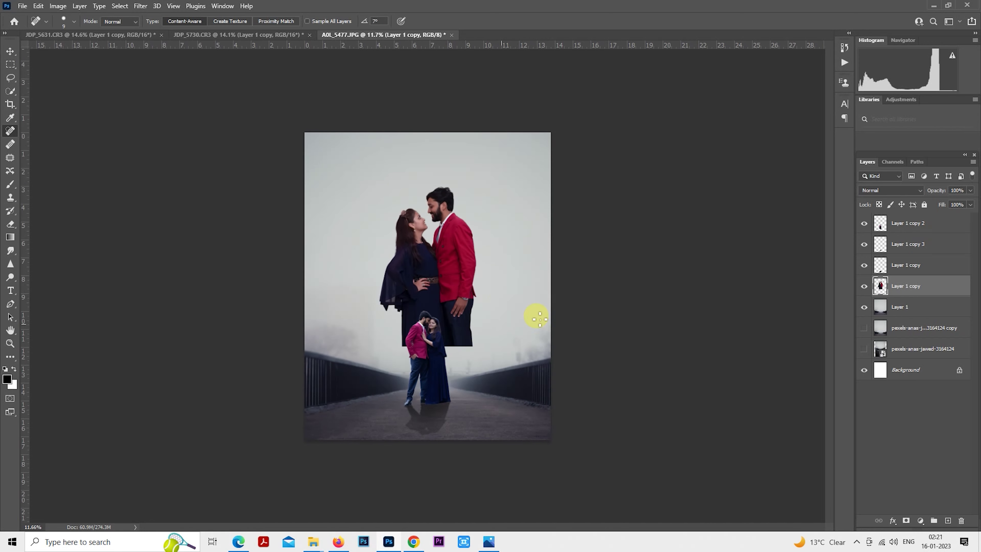
right_click(457, 242)
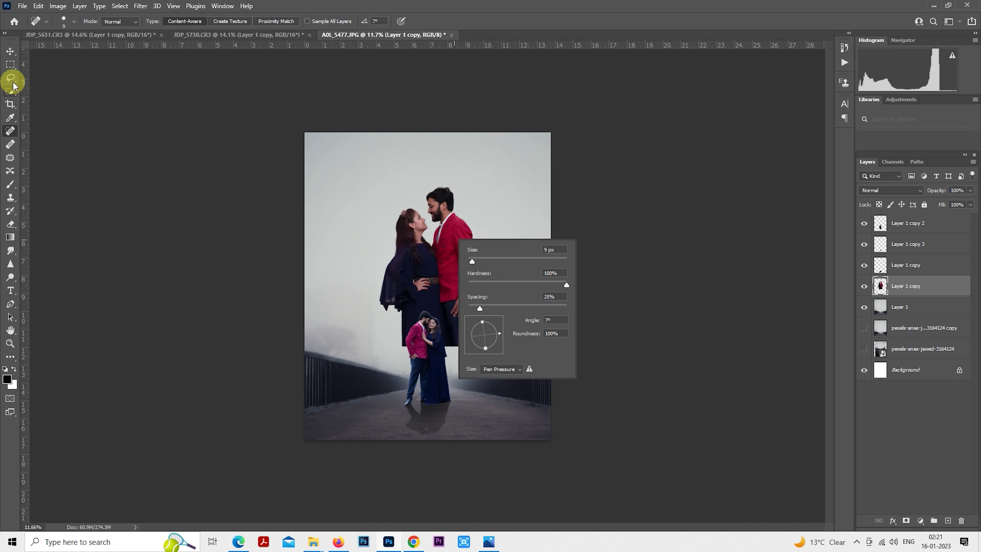
click(10, 64)
scroll(430, 256, down, 1)
right_click(406, 245)
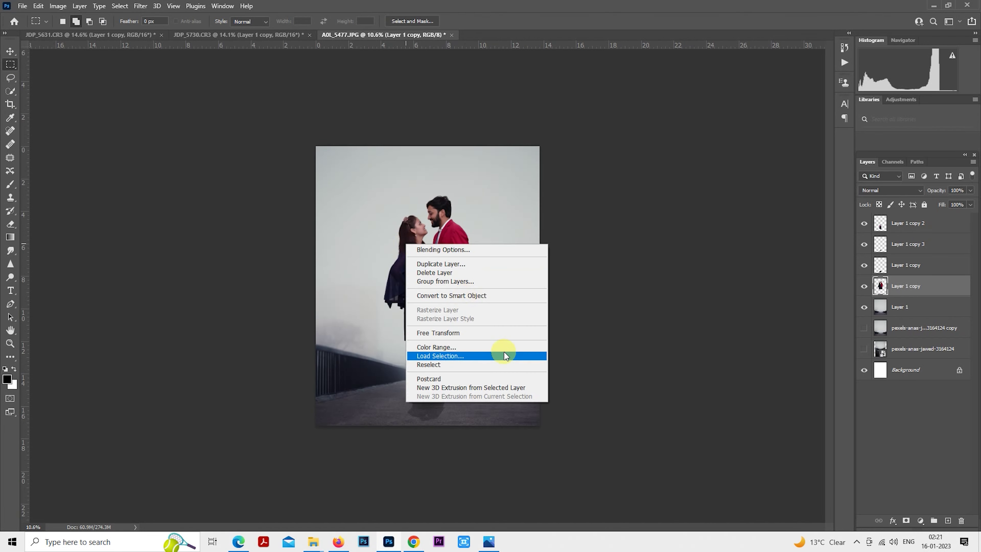
click(489, 333)
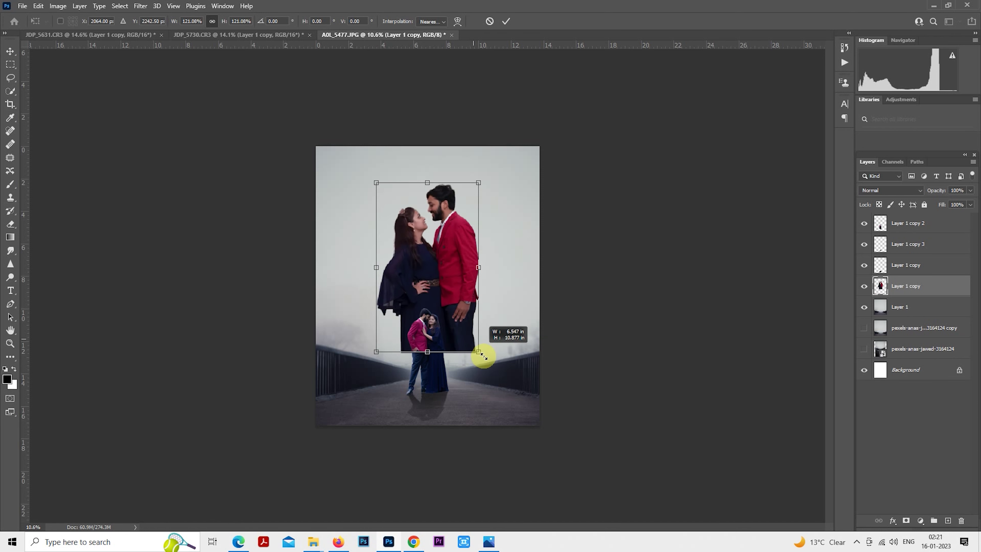
drag(470, 339, 510, 416)
drag(485, 324, 486, 349)
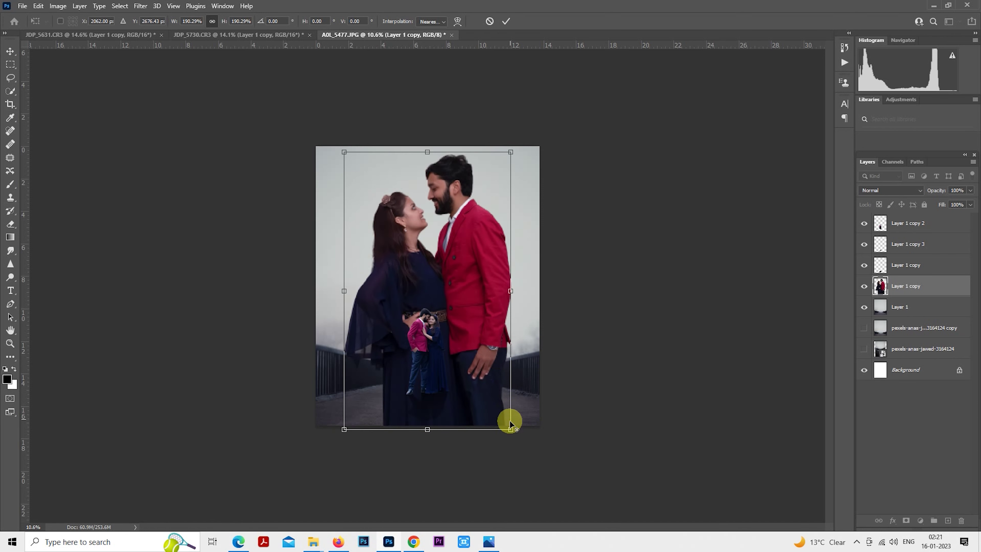
drag(507, 423, 499, 409)
key(Return)
Step: Select the upper area down to the bridge rails and copy it to a new Layer 2
key(m)
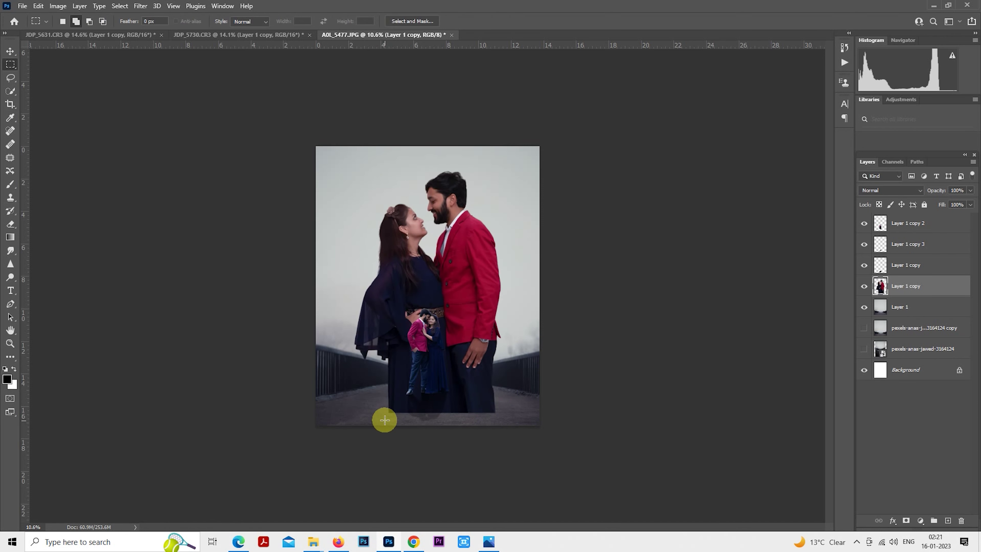
drag(291, 434, 578, 340)
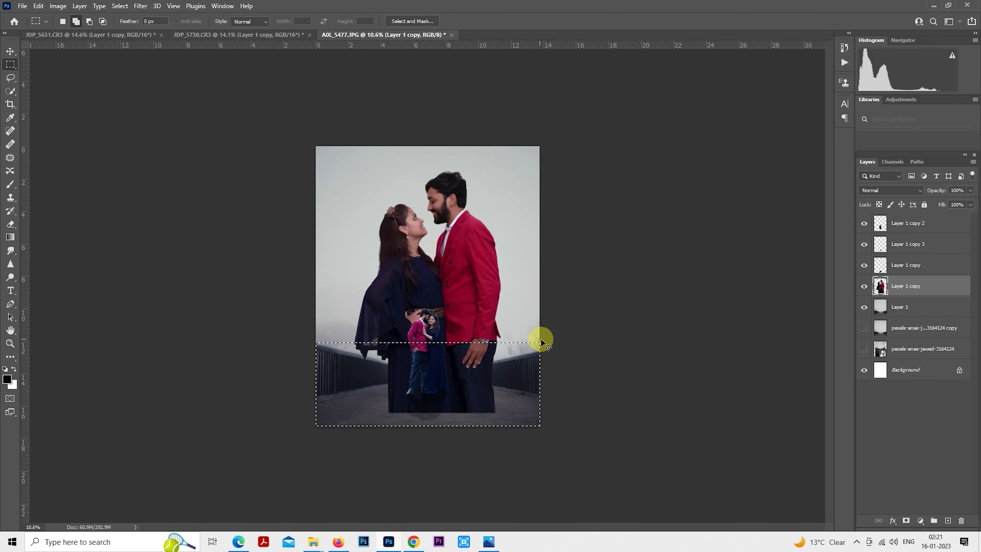
click(445, 298)
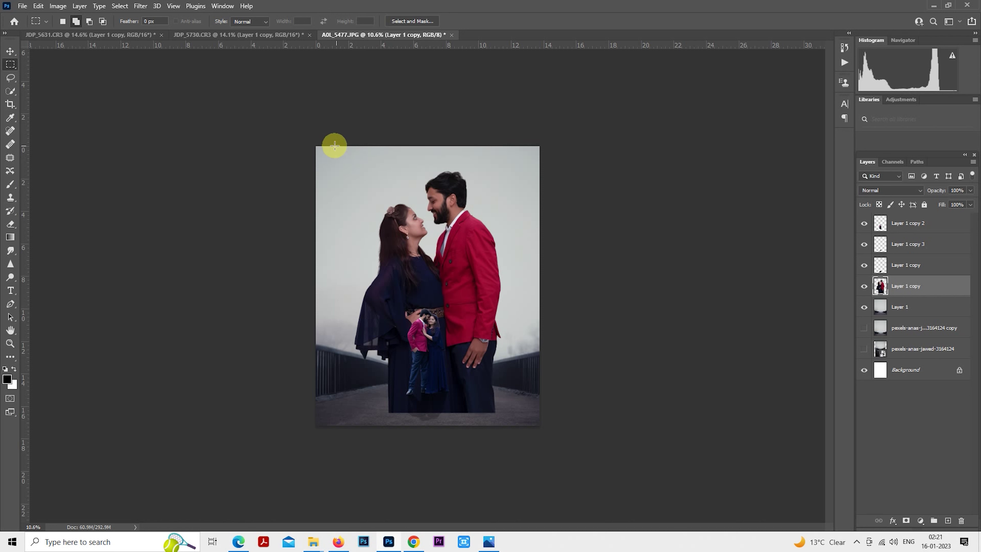
drag(329, 146, 557, 359)
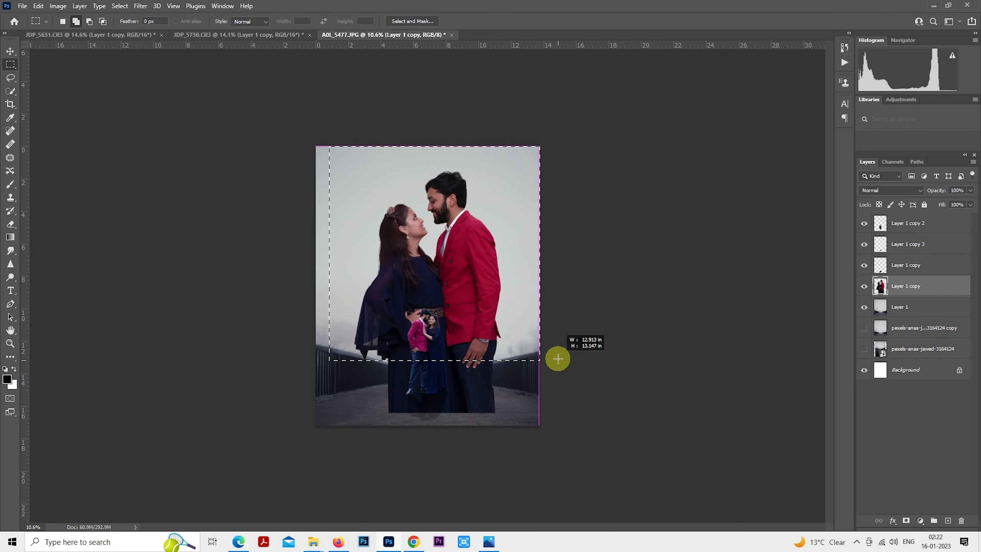
drag(558, 358, 558, 357)
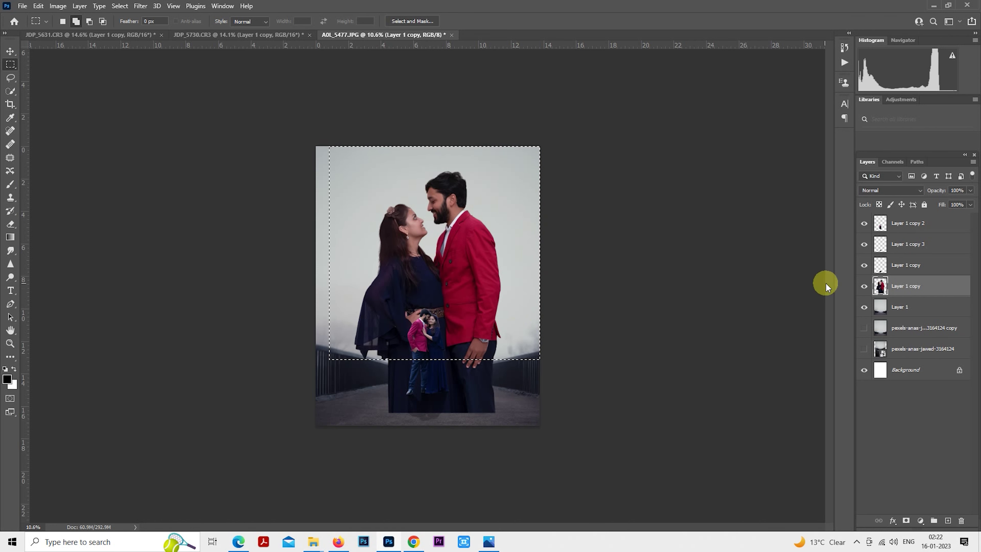
key(ctrl+j)
Step: Hide Layer 1 copy, then enlarge Layer 2's couple and move it over the bridge
click(864, 306)
right_click(451, 256)
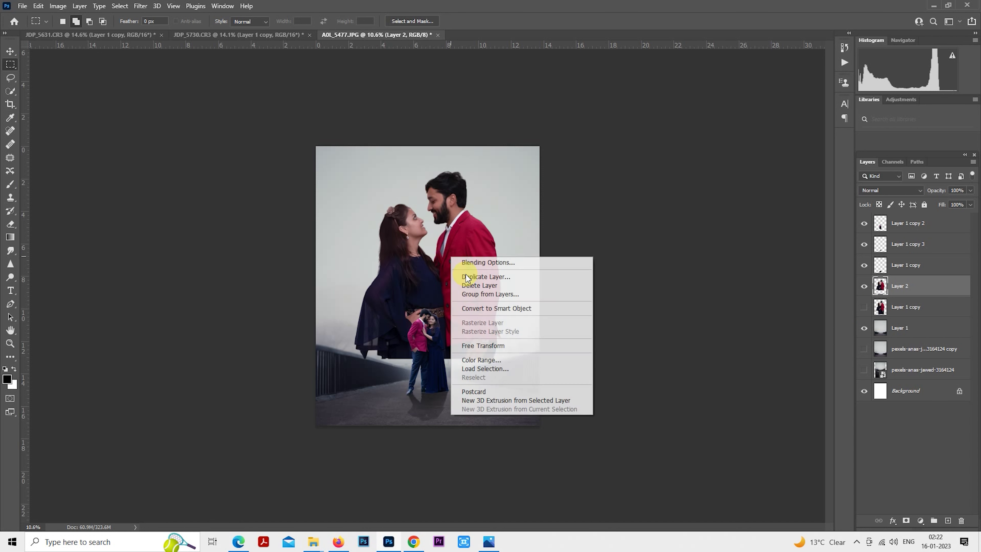
click(498, 346)
drag(489, 316, 465, 298)
drag(492, 360, 511, 388)
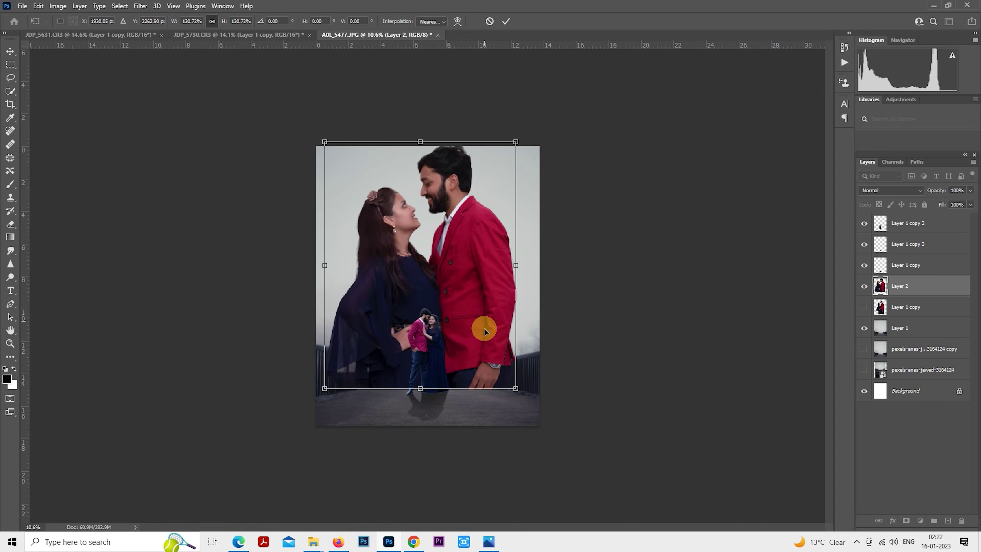
drag(482, 321, 483, 332)
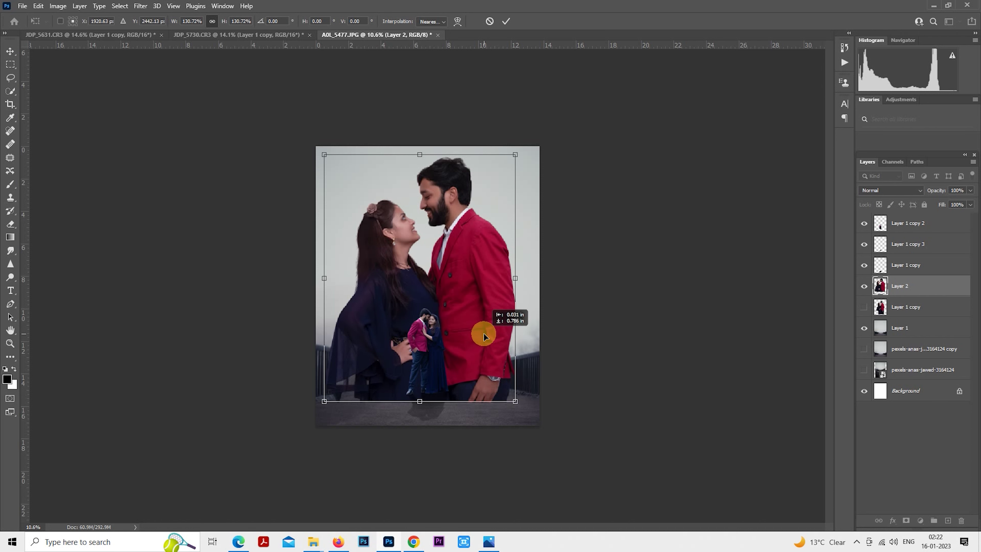
drag(482, 332, 483, 334)
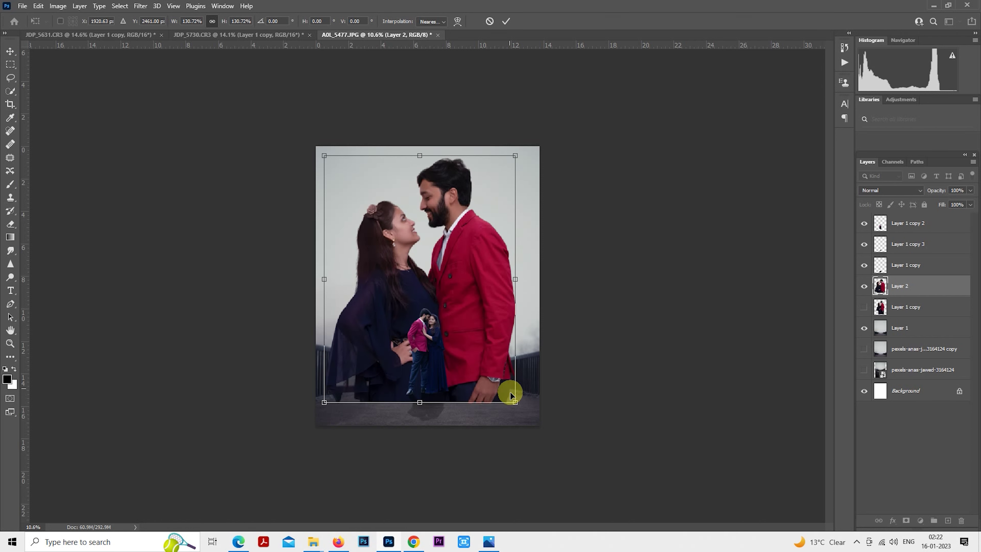
Step: Settle Layer 2's couple at about 117% over the bridge, apply it, and add a layer mask
drag(515, 402, 488, 345)
mouse_move(502, 378)
mouse_down()
mouse_move(509, 387)
mouse_move(492, 352)
mouse_move(504, 377)
mouse_up()
drag(486, 346, 486, 348)
drag(503, 380, 506, 385)
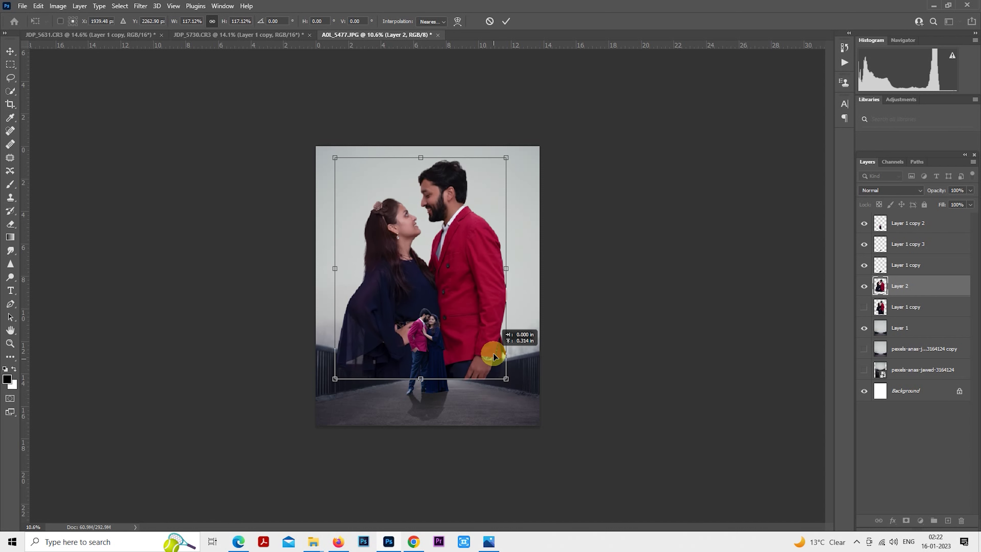
drag(490, 351, 494, 357)
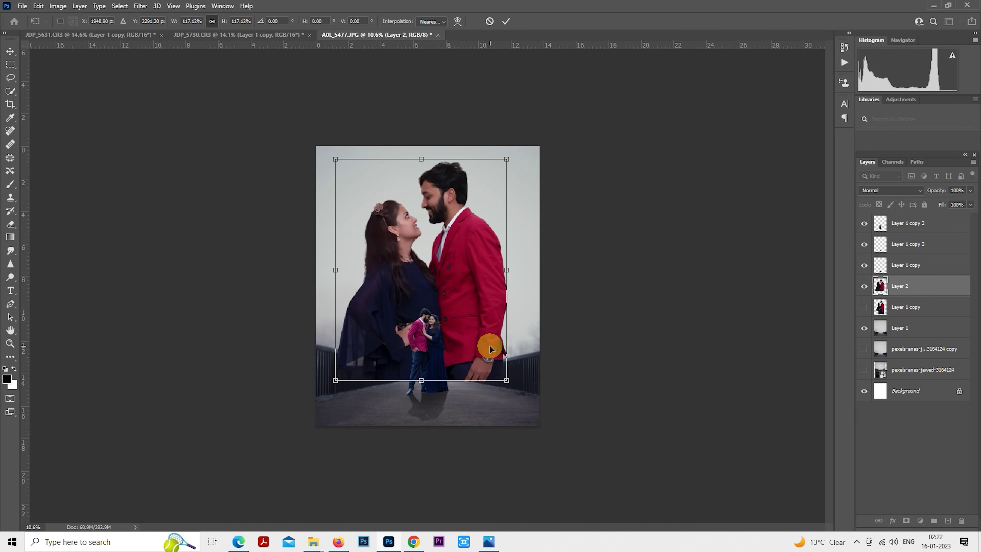
key(Return)
key(m)
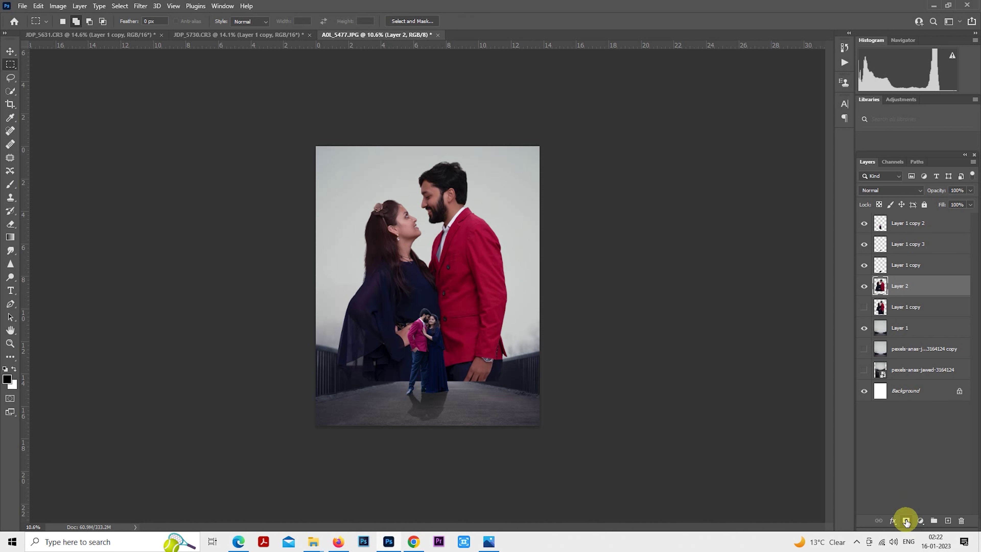
click(906, 522)
Step: Add a mask to Layer 2, set its opacity to 50%, and resize the eraser
click(10, 224)
scroll(281, 250, down, 1)
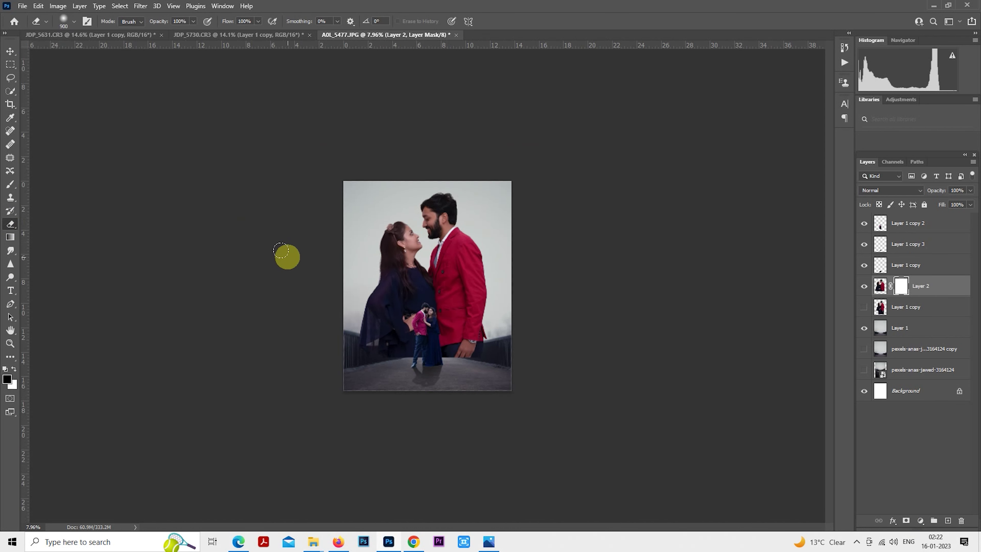
scroll(401, 332, up, 1)
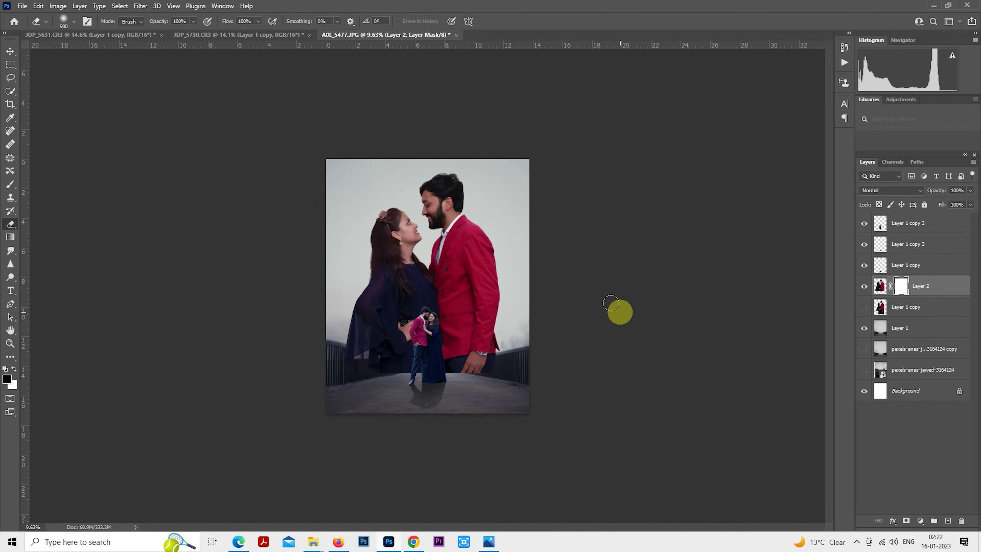
key(5)
click(957, 190)
text(5)
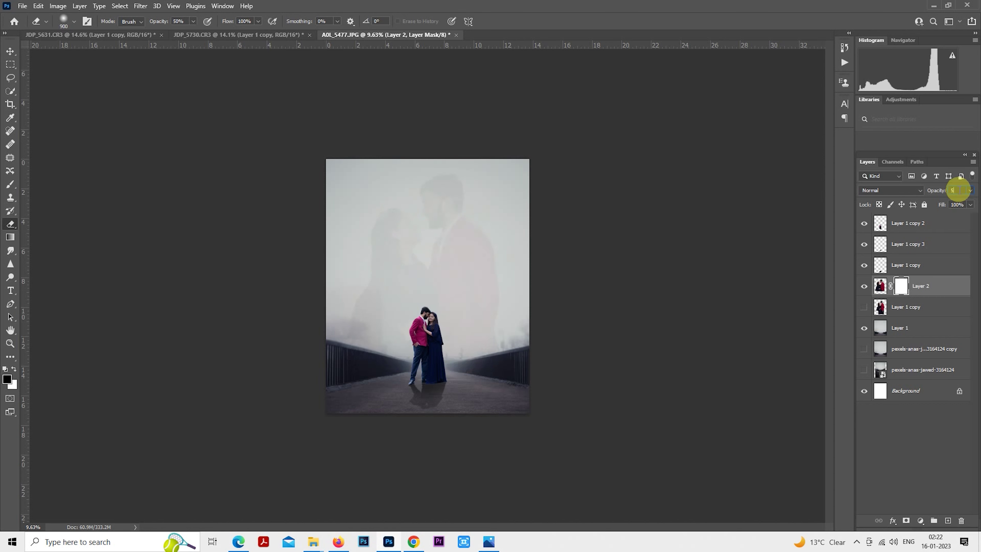
text(0)
scroll(427, 293, up, 2)
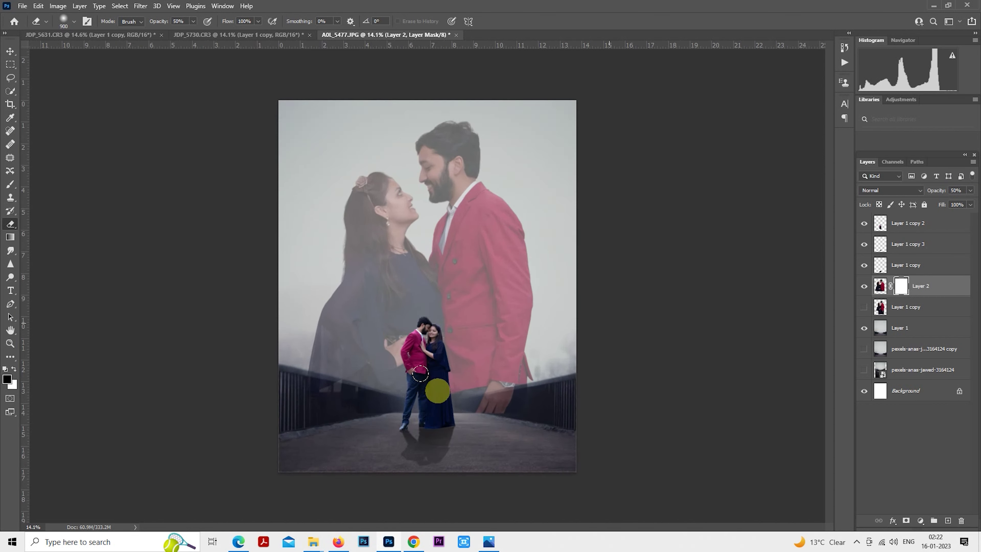
scroll(434, 386, up, 2)
scroll(444, 348, down, 2)
scroll(361, 355, up, 1)
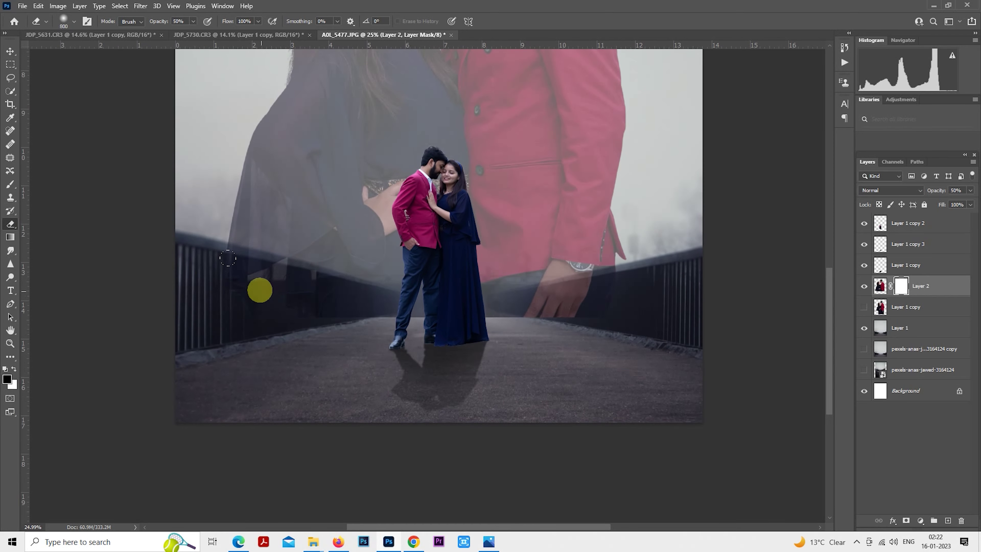
key(bracketleft)
key(bracketleft)
key(bracketleft)
key(bracketright)
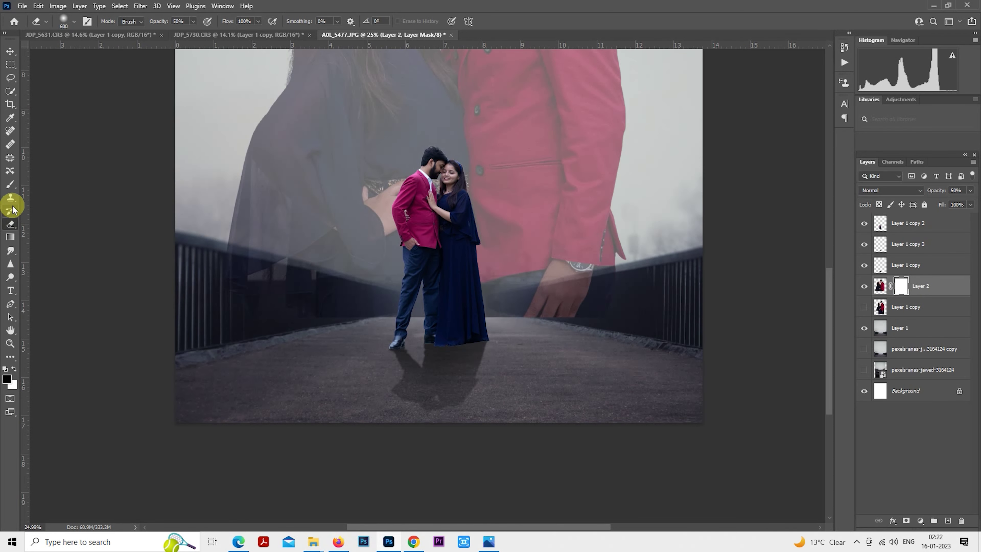
Step: Paint over the left railing on Layer 2's mask with a soft round brush
click(10, 184)
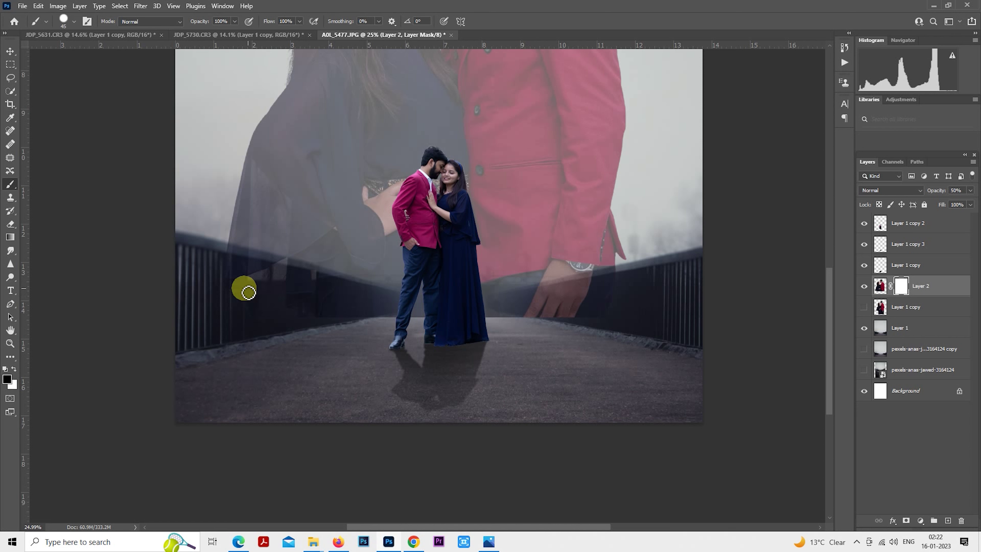
click(76, 24)
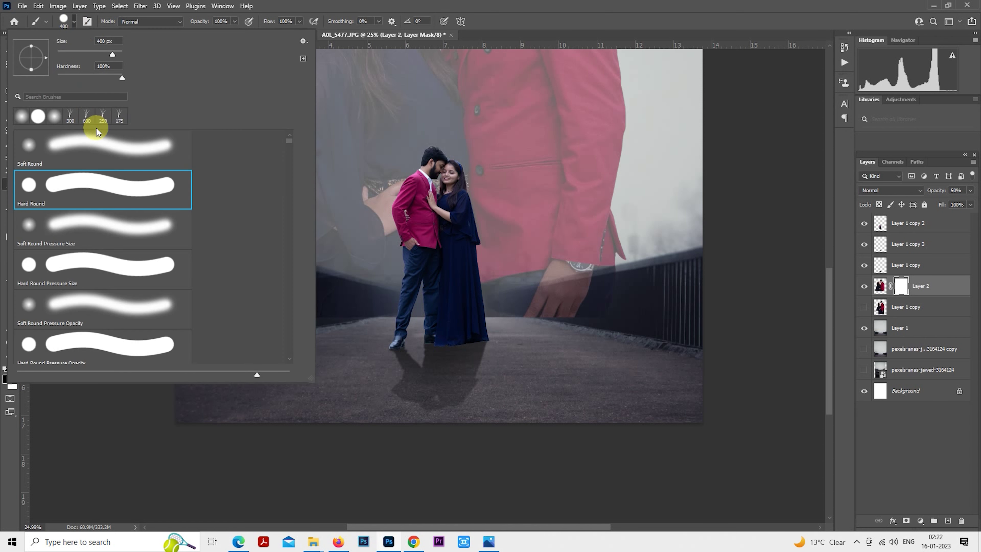
click(98, 144)
click(458, 443)
mouse_move(223, 275)
mouse_down()
mouse_move(207, 265)
mouse_move(443, 307)
mouse_move(543, 301)
mouse_move(530, 292)
mouse_move(649, 267)
mouse_move(513, 288)
mouse_up()
Step: Enlarge the brush to 2000 and soften the red jacket's bottom edge
key(bracketleft)
key(bracketright)
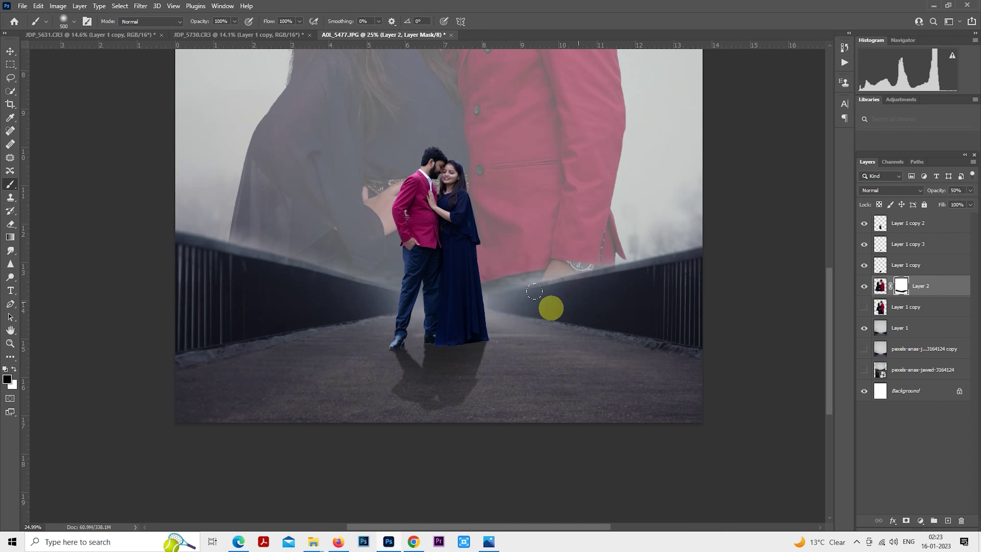
key(bracketright)
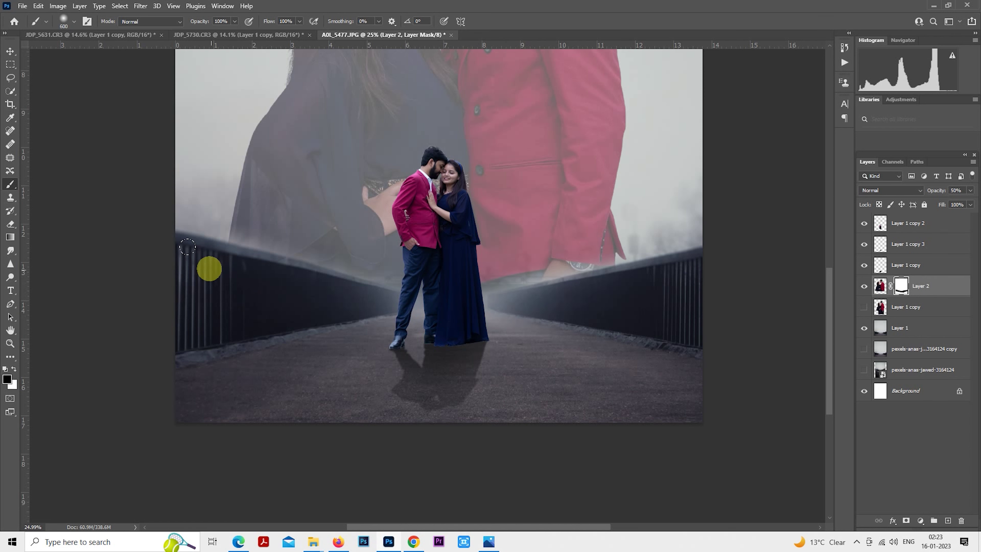
scroll(444, 332, down, 2)
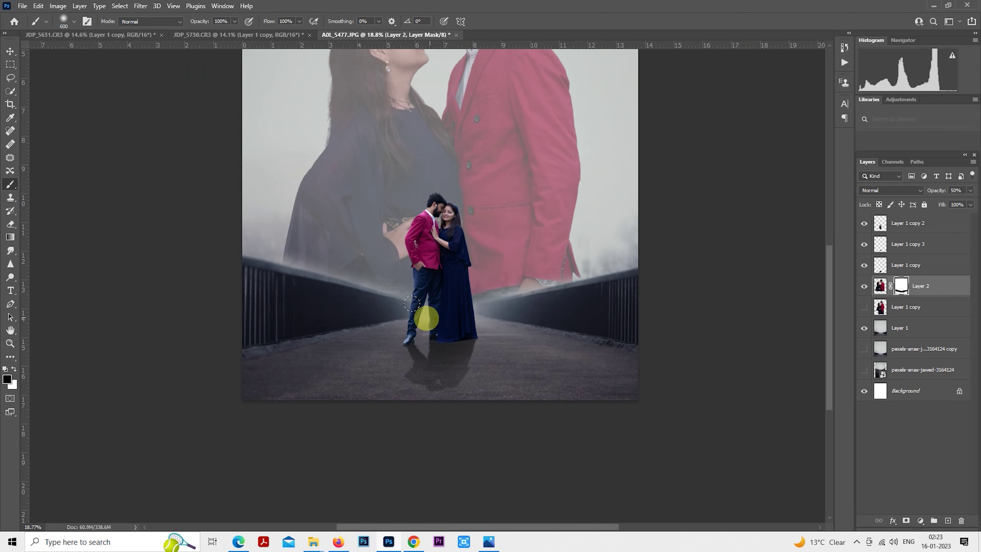
key(bracketright)
key(bracketright)
key(bracketright)
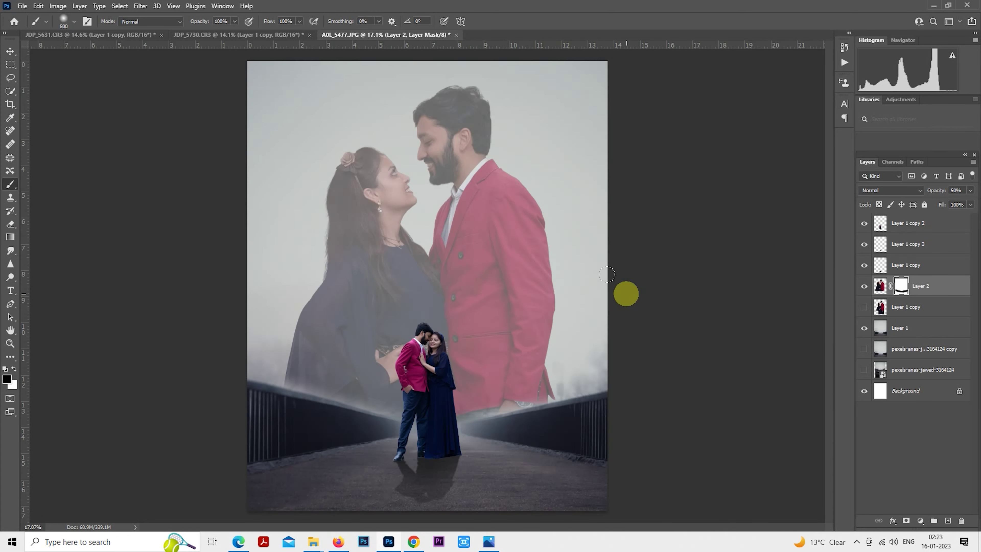
scroll(625, 286, down, 1)
scroll(609, 335, down, 3)
key(bracketright)
key(bracketright)
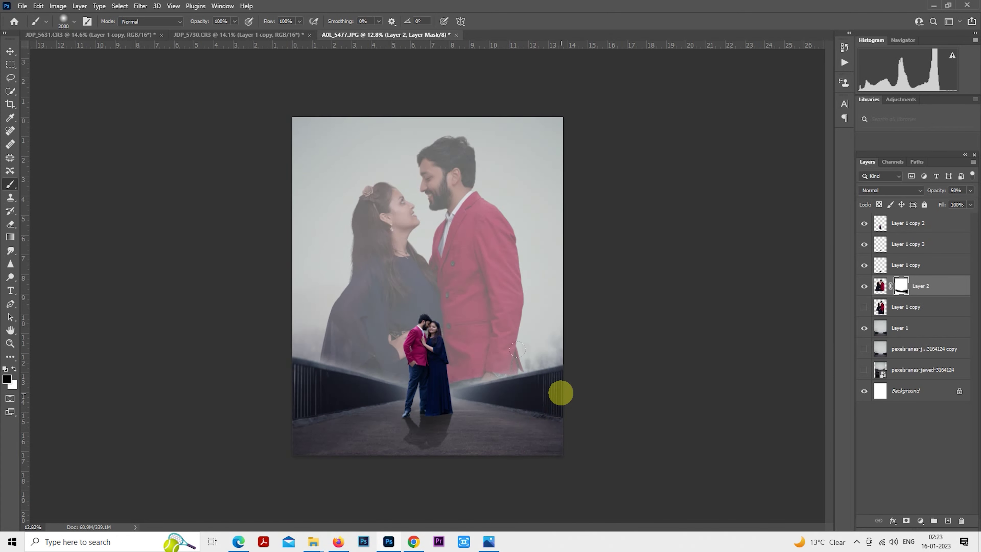
drag(465, 386, 499, 366)
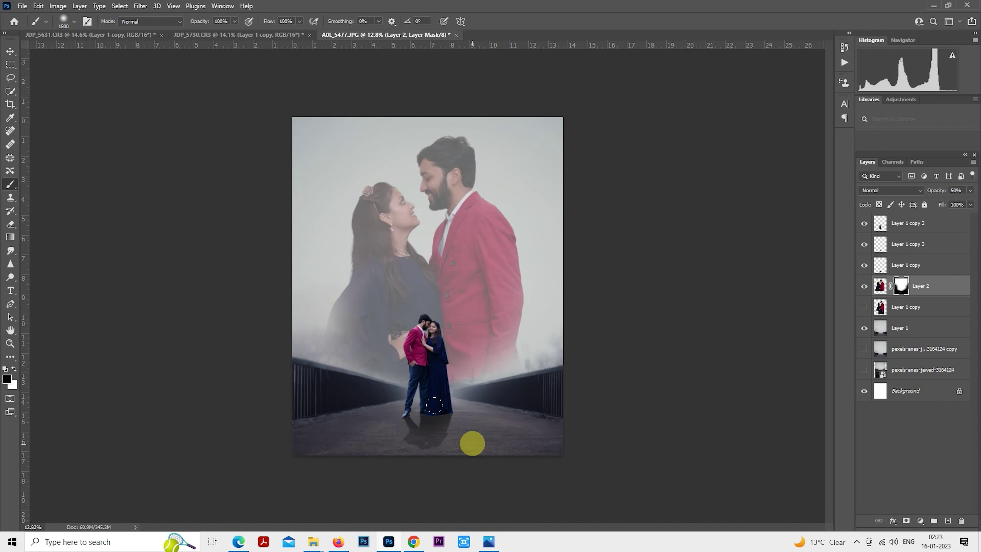
Step: At 47% brush opacity, blend the portrait's lower edge into the fog
scroll(498, 390, down, 3)
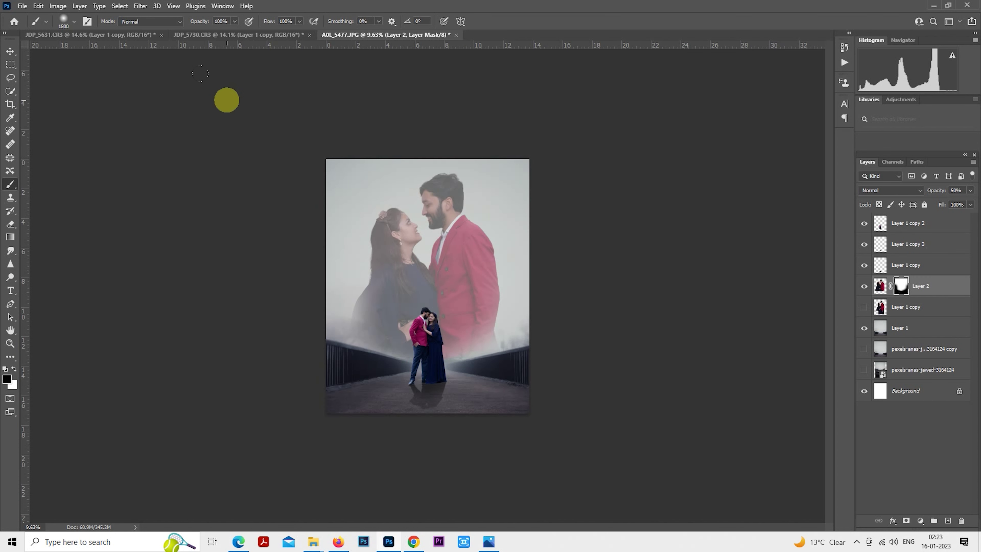
click(209, 37)
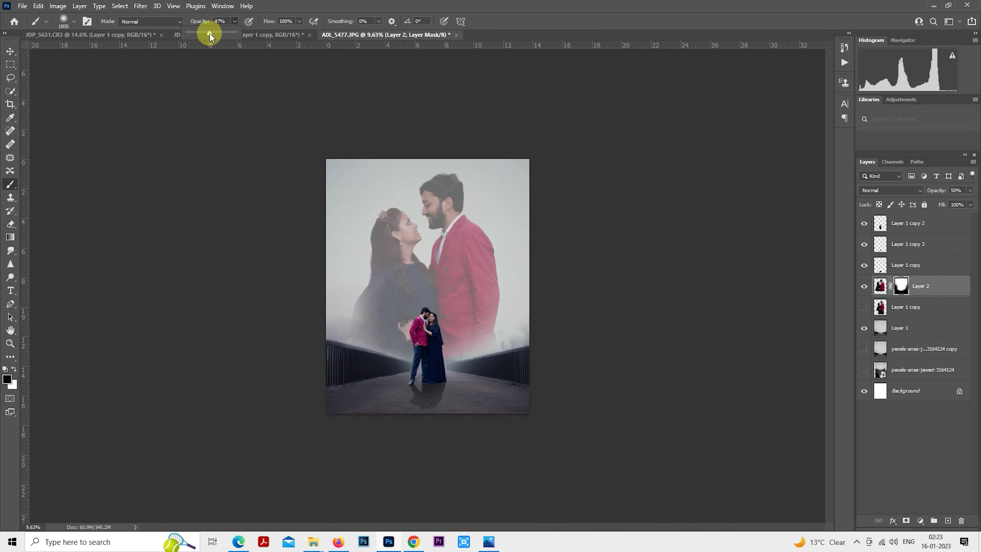
scroll(567, 341, down, 1)
key(bracketright)
key(bracketright)
key(bracketright)
key(bracketright)
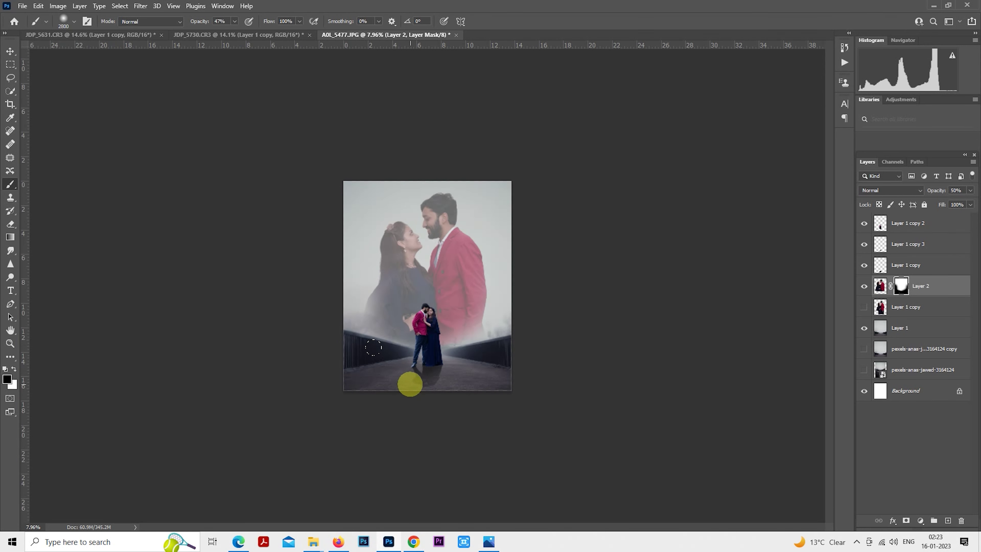
drag(356, 323, 463, 313)
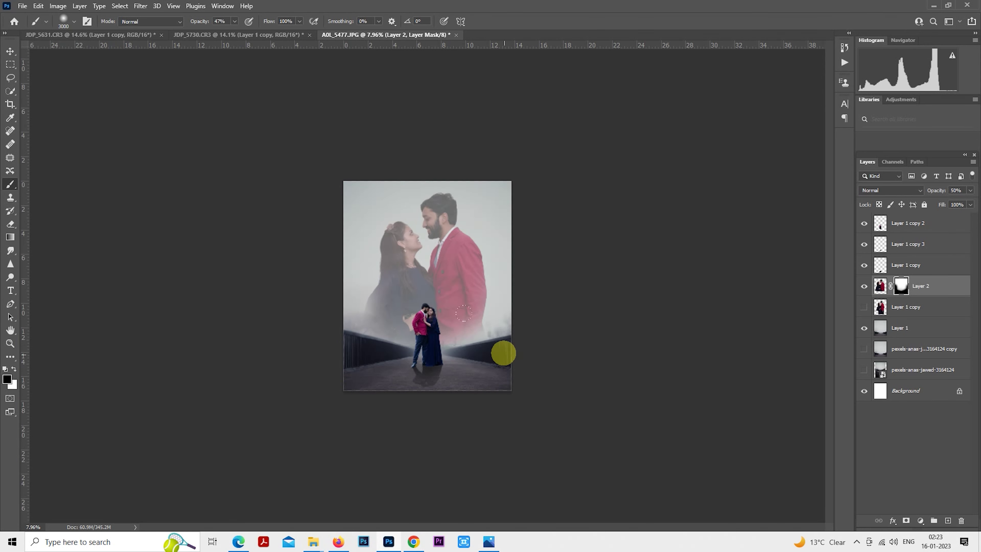
scroll(517, 378, up, 1)
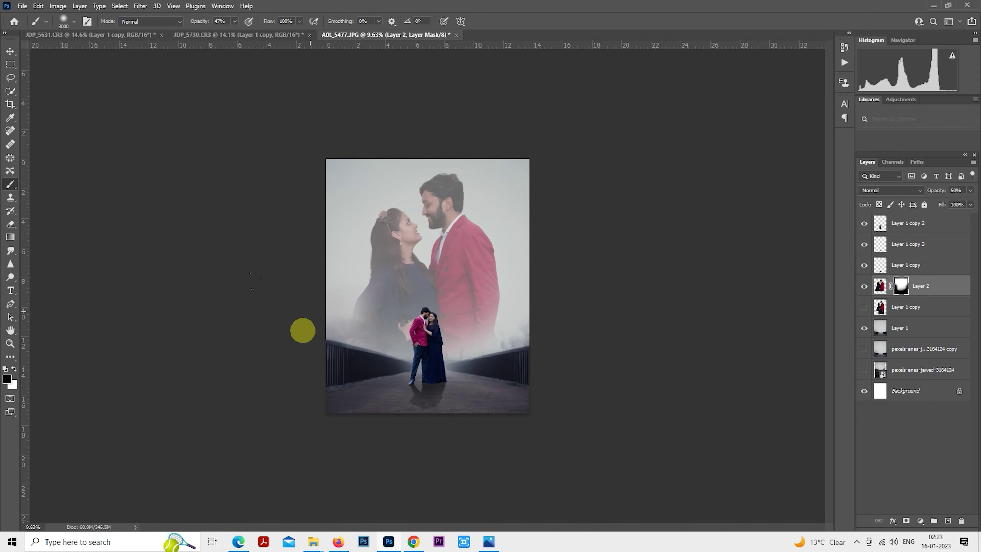
scroll(509, 450, up, 1)
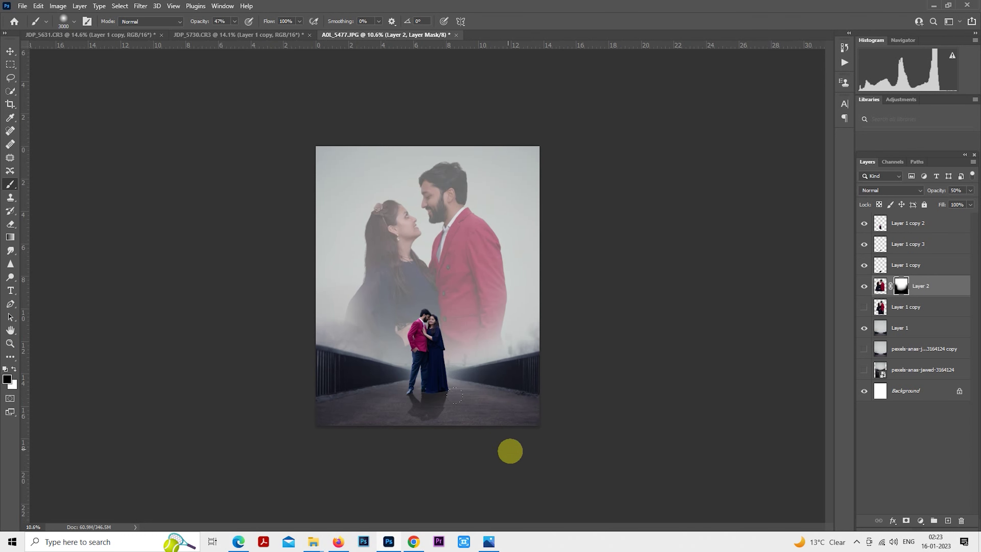
click(12, 68)
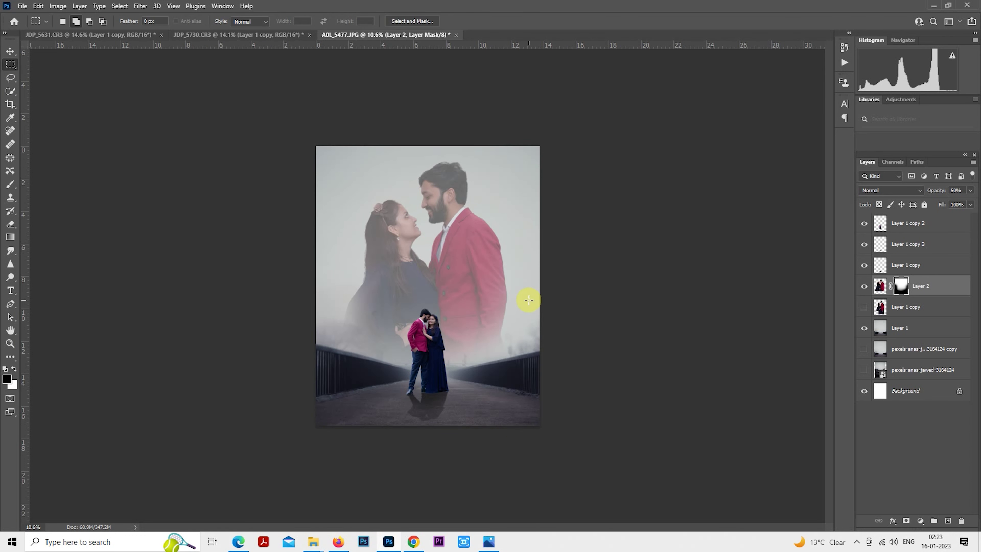
scroll(546, 290, up, 1)
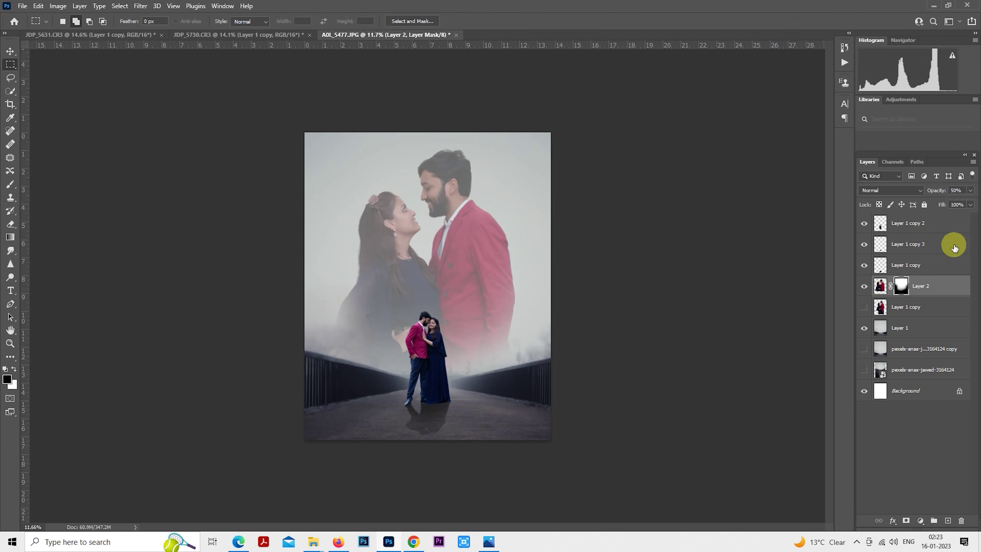
click(884, 190)
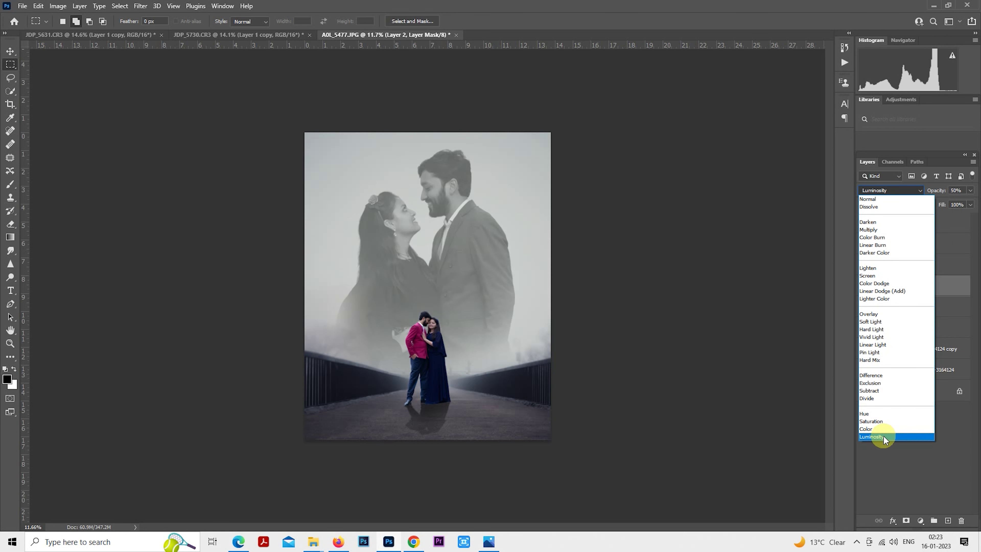
click(887, 199)
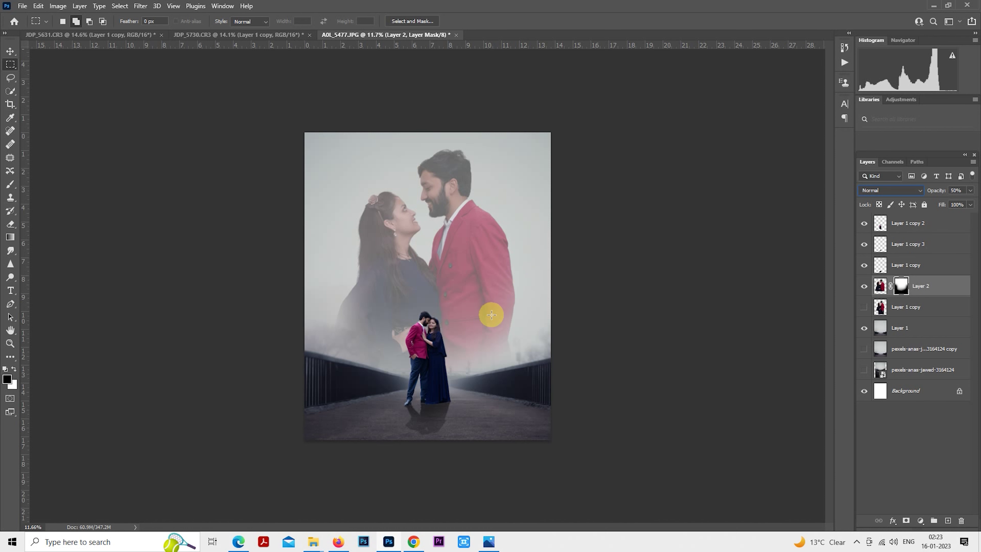
right_click(463, 263)
key(Escape)
Step: Trial-scale Layer 2's portrait to about 157% and lower it, then dismiss the transform
click(881, 288)
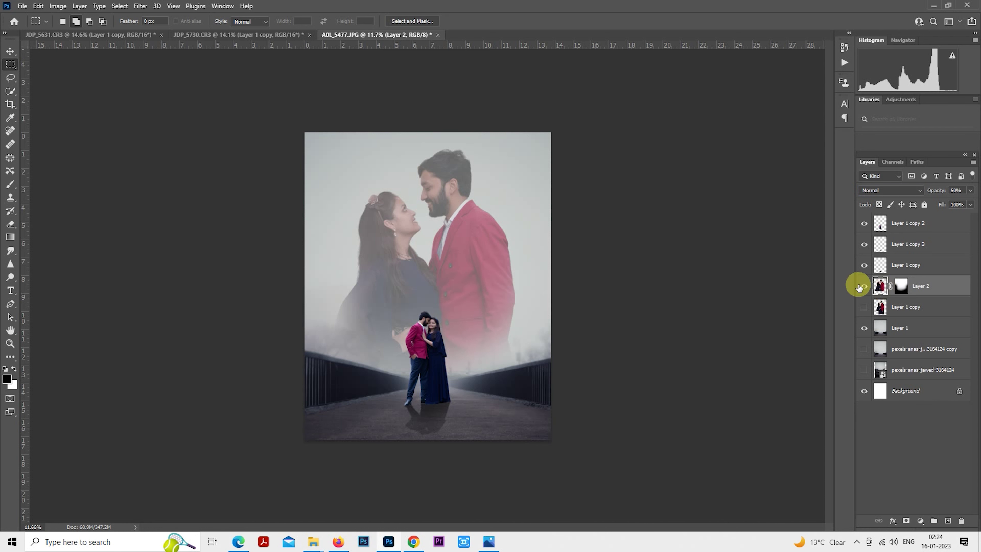
right_click(419, 253)
click(499, 340)
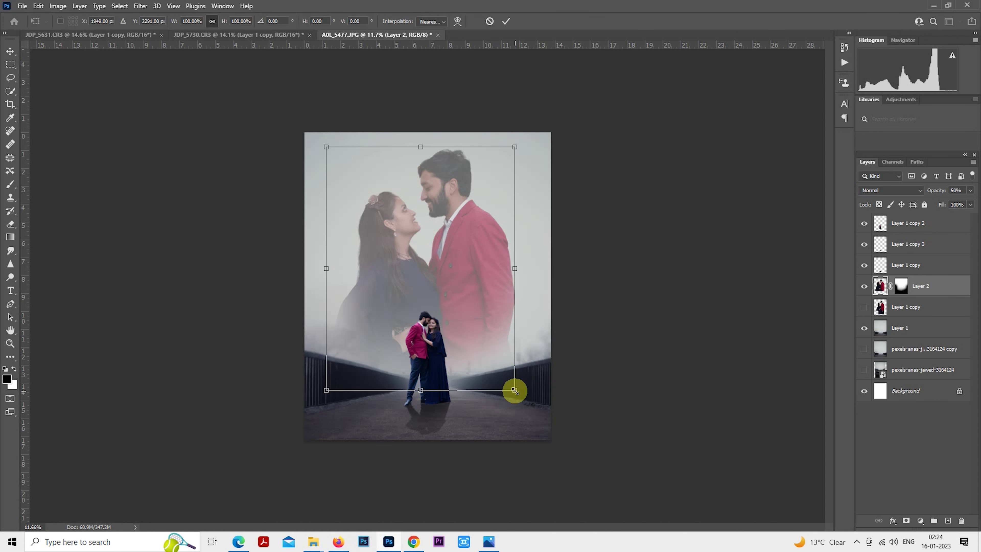
drag(514, 390, 556, 468)
drag(513, 348, 514, 432)
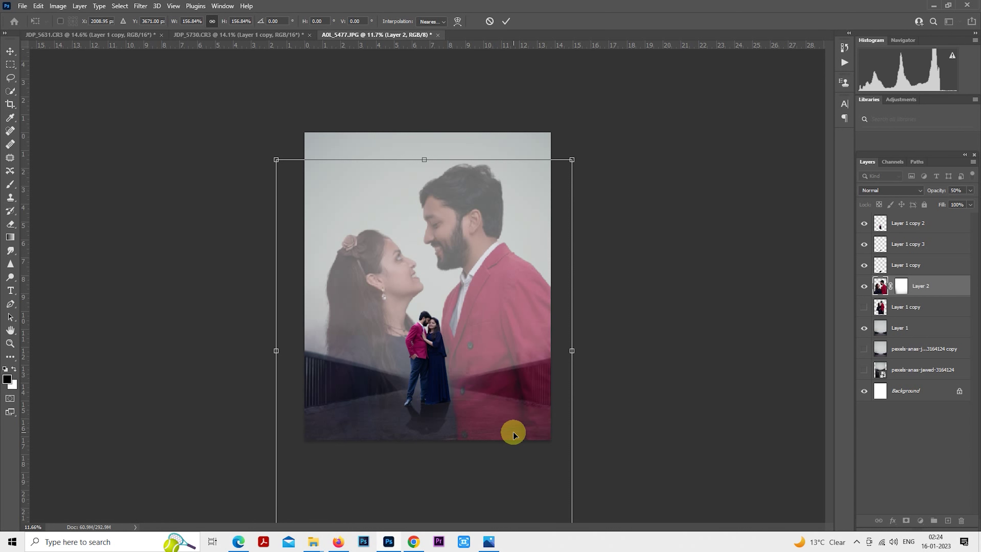
key(Return)
Step: Copy a rectangle around the couple portrait onto a new Layer 3
key(m)
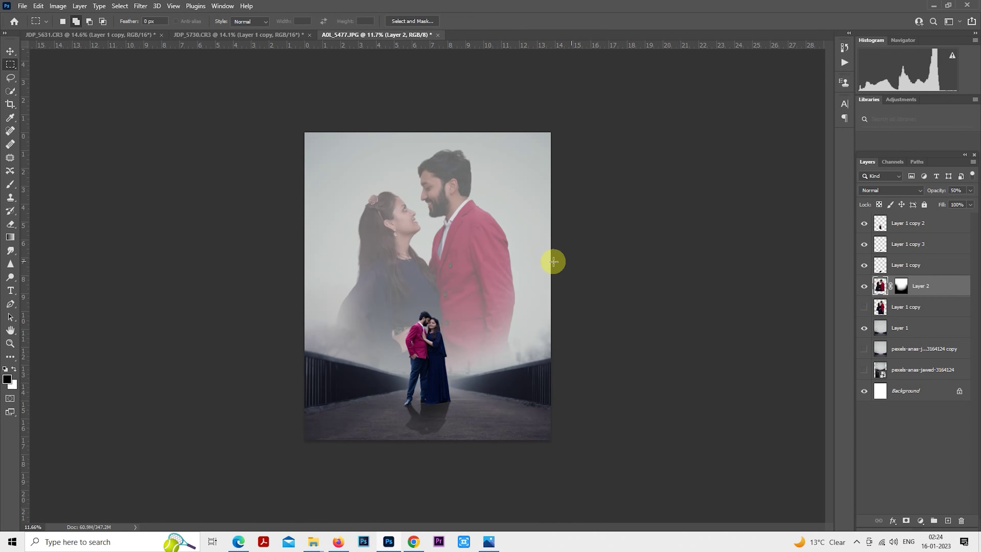
drag(318, 133, 528, 403)
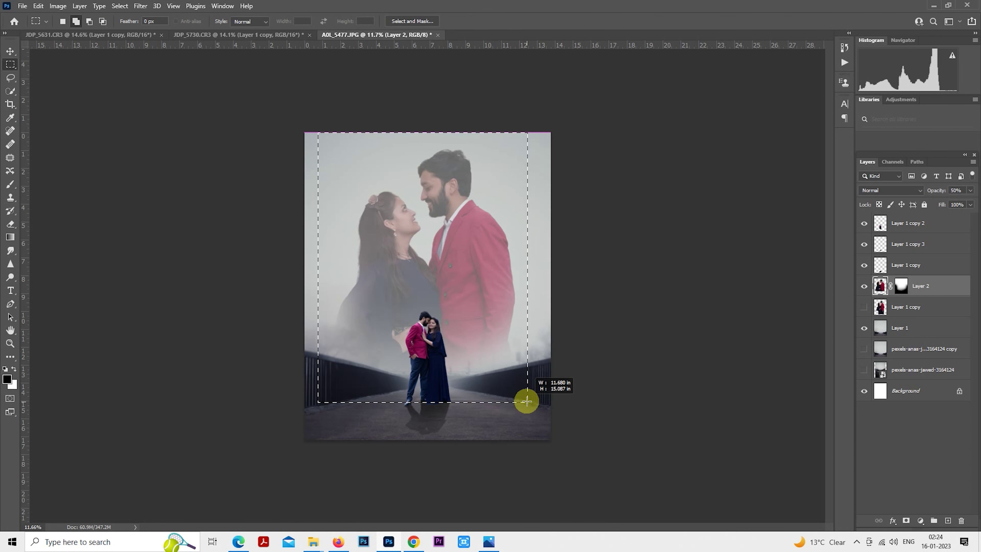
key(ctrl+j)
Step: Hide Layer 2 and scale Layer 3's portrait to about 164%, raising it higher
click(865, 311)
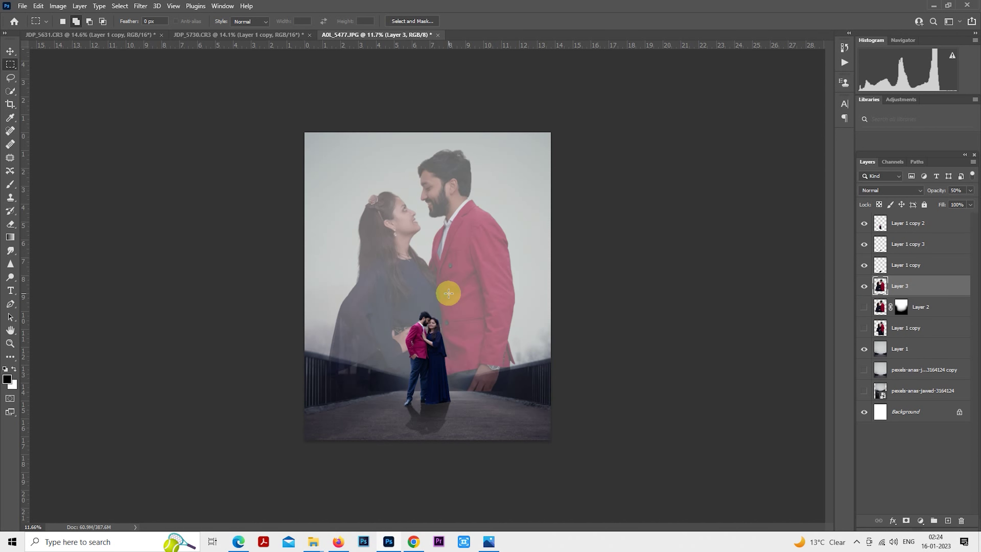
right_click(448, 291)
click(490, 382)
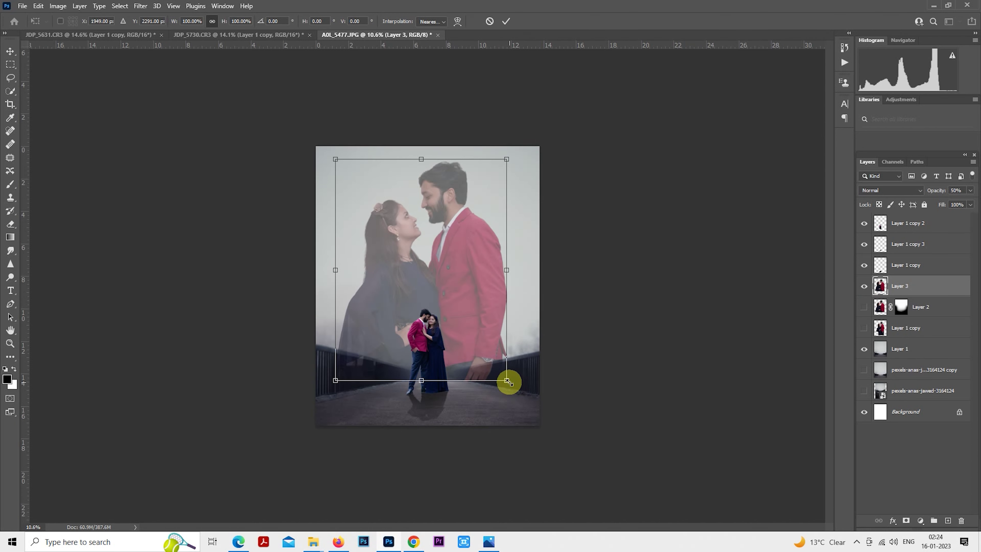
mouse_move(508, 382)
mouse_down()
mouse_move(526, 450)
mouse_move(521, 438)
mouse_up()
drag(585, 155, 556, 182)
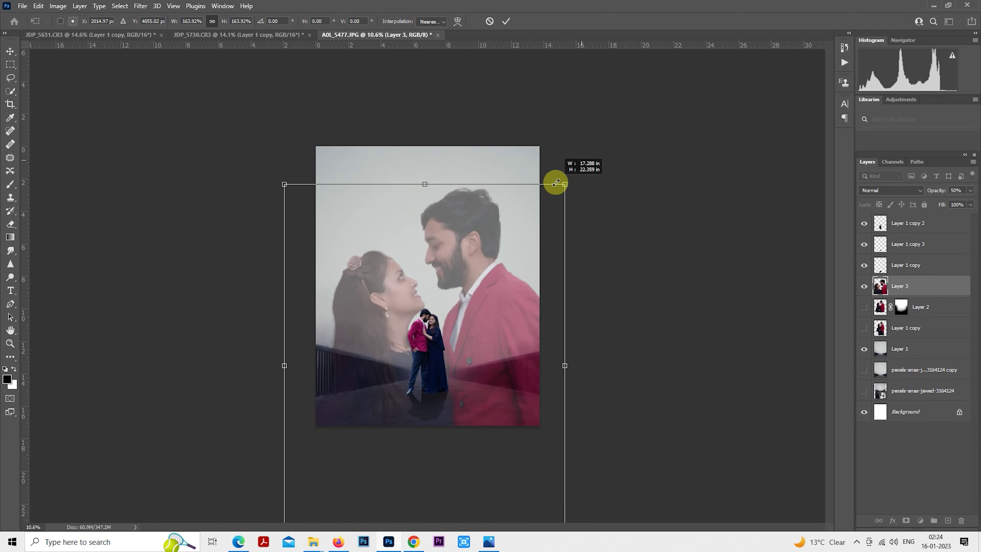
drag(521, 263, 526, 250)
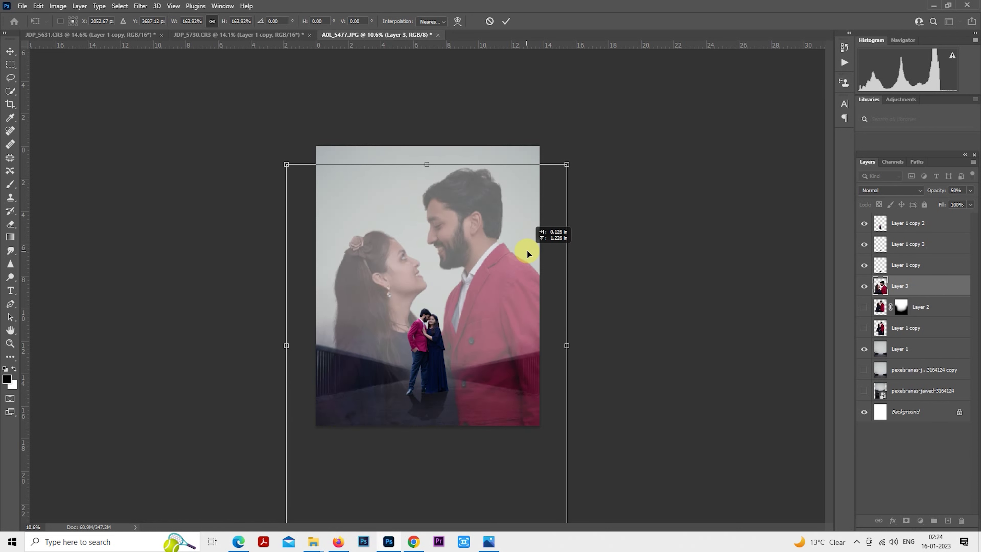
drag(527, 250, 526, 255)
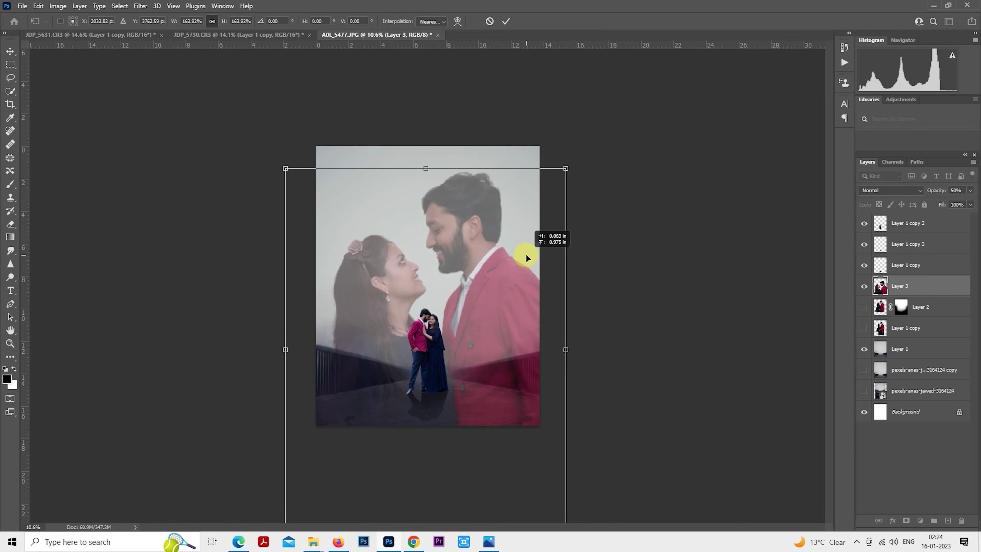
drag(526, 255, 527, 252)
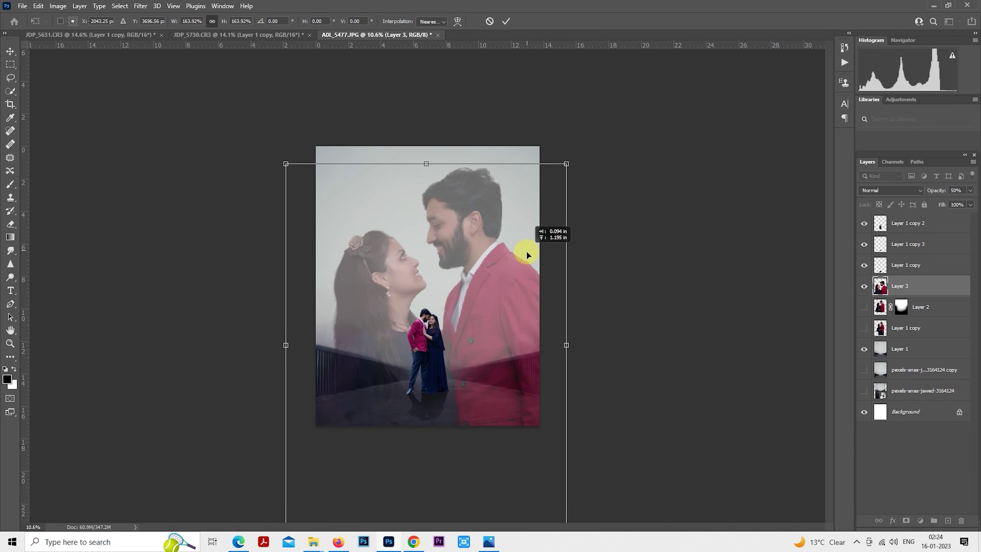
key(Return)
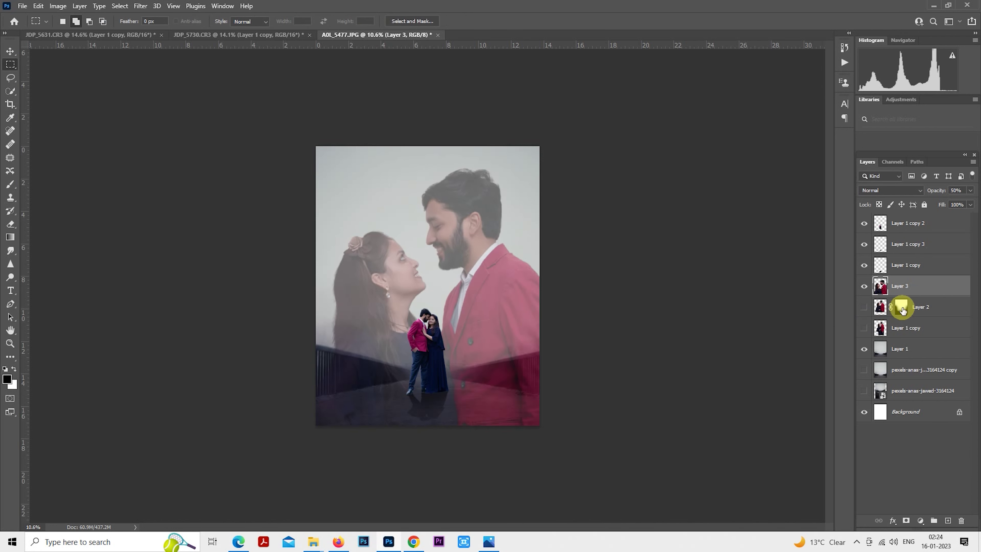
Step: Move Layer 2's soft mask onto Layer 3 and toggle the layer to compare
drag(902, 309, 901, 288)
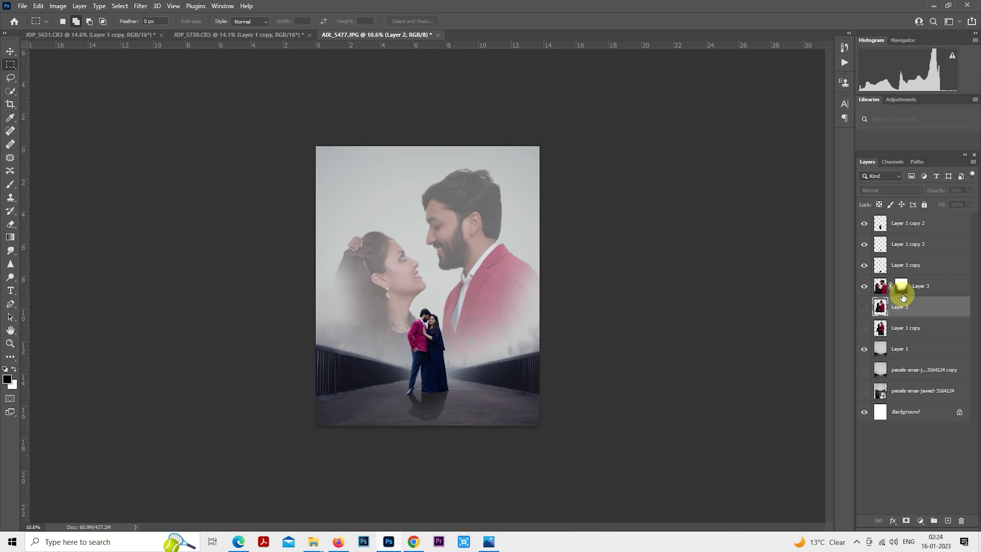
click(863, 286)
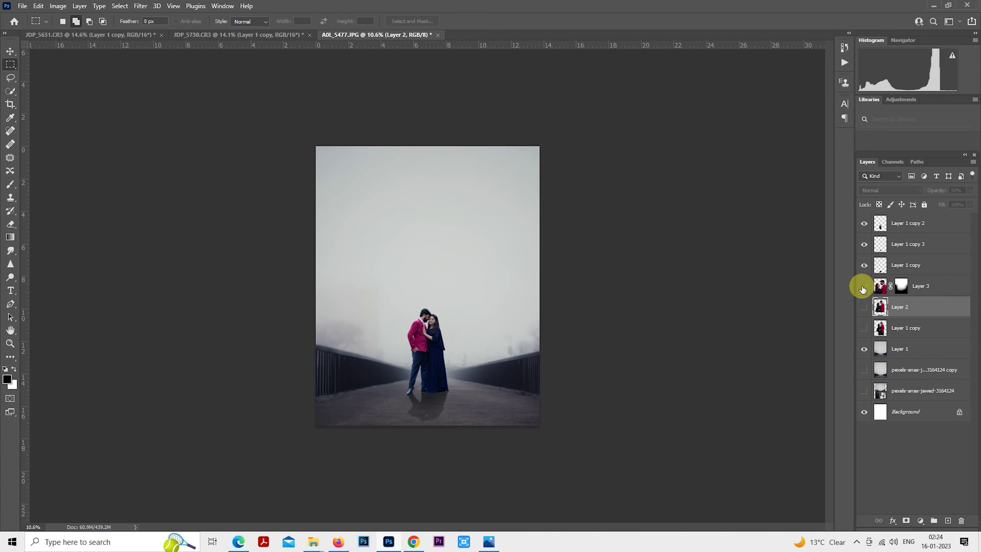
click(864, 286)
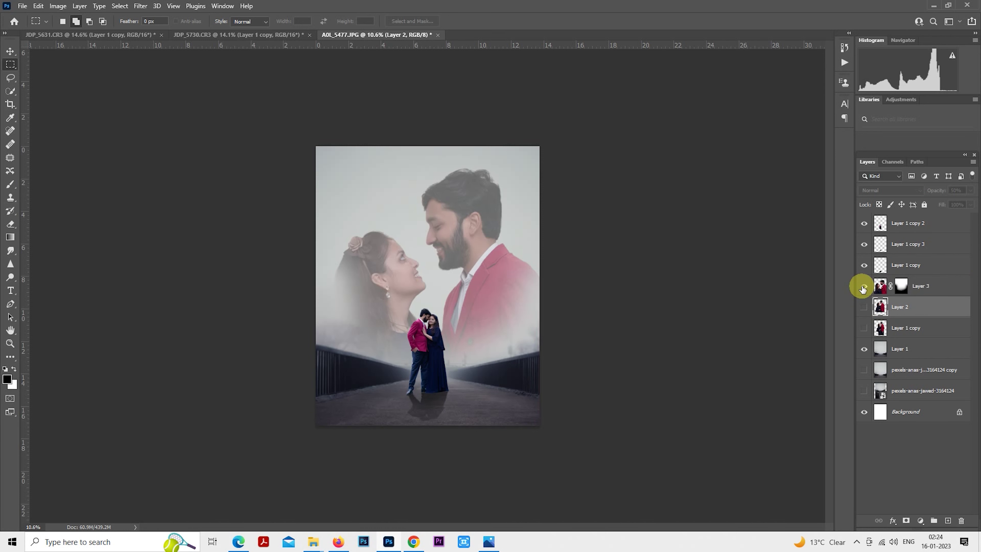
Step: Erase Layer 3's mask with a 2100 px eraser to reveal the woman's hair and face
click(899, 286)
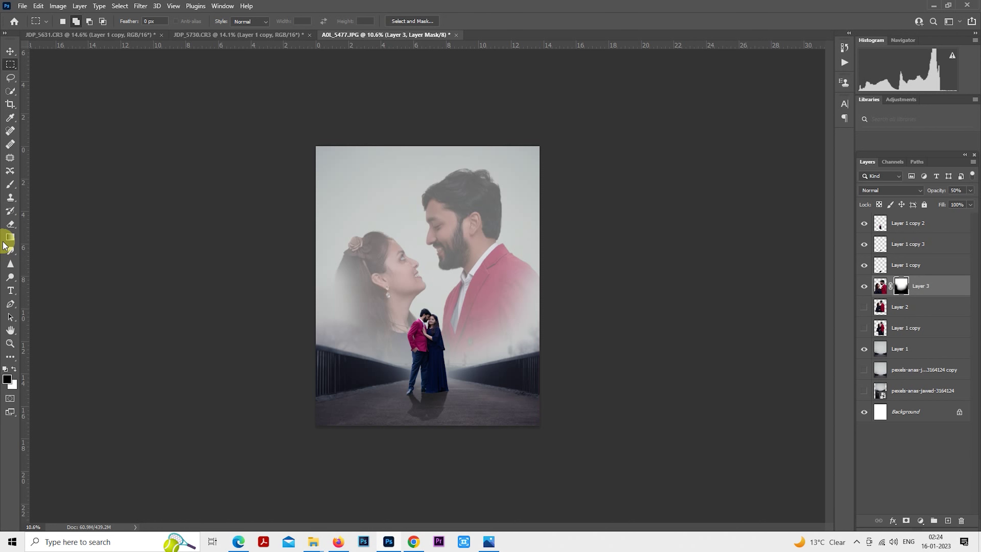
click(10, 224)
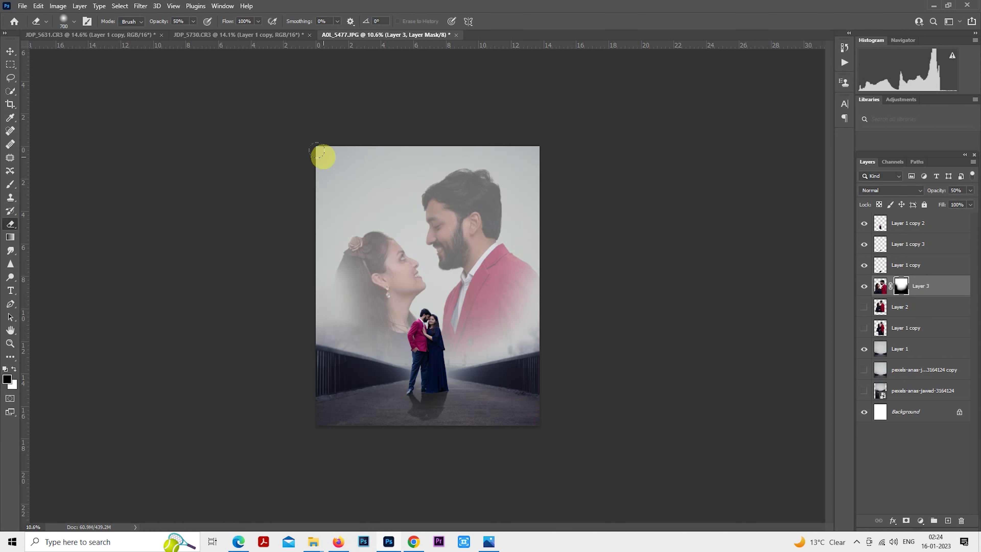
key(bracketright)
key(bracketright)
key(bracketright)
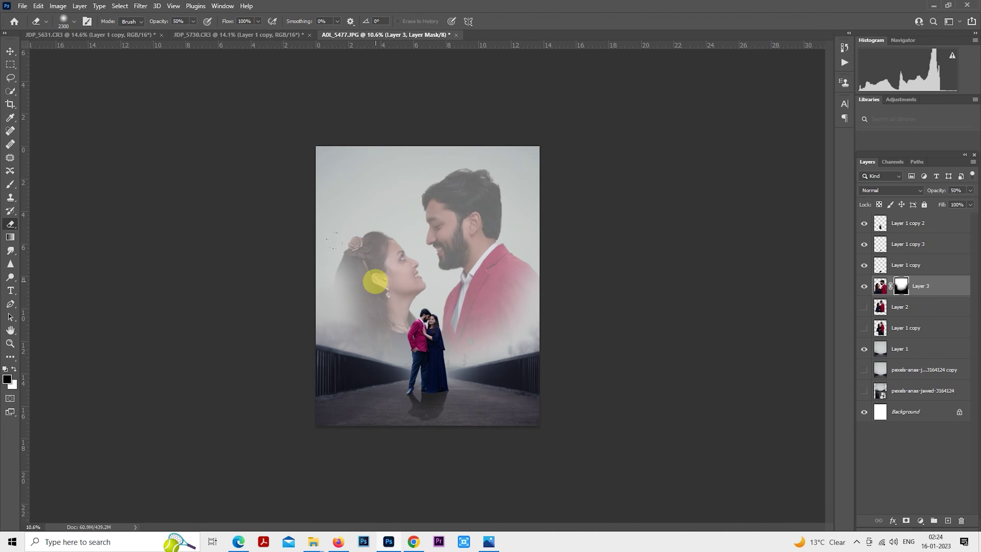
drag(375, 282, 419, 276)
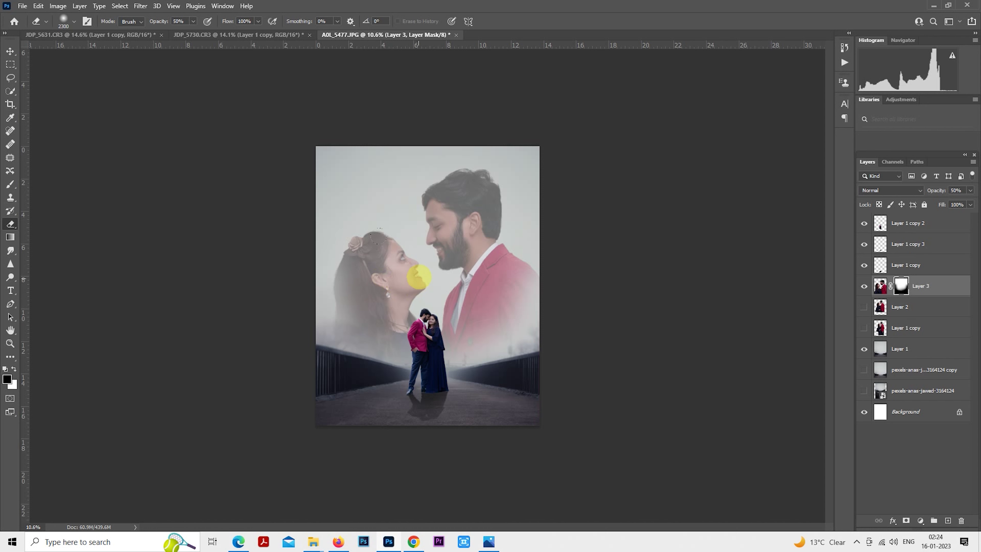
drag(418, 277, 353, 253)
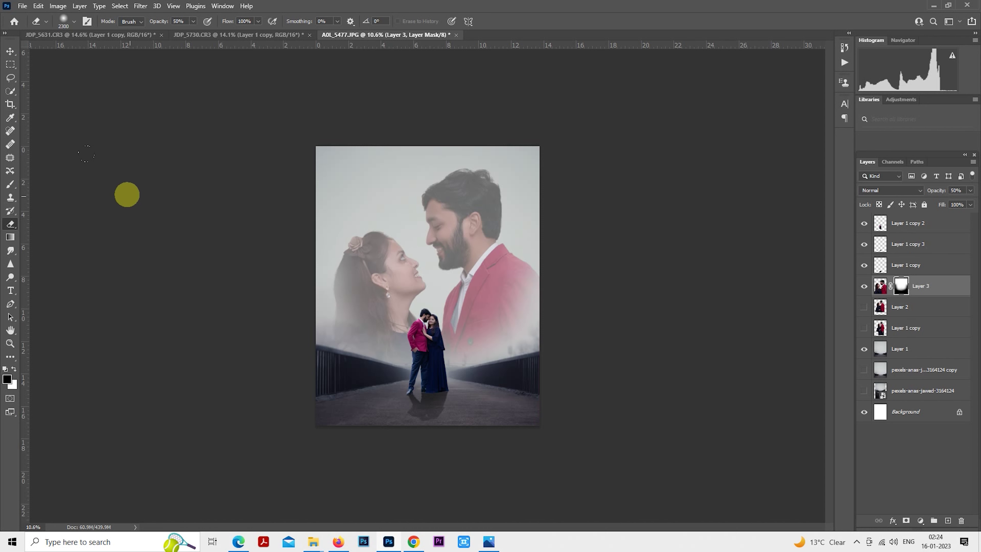
key(bracketleft)
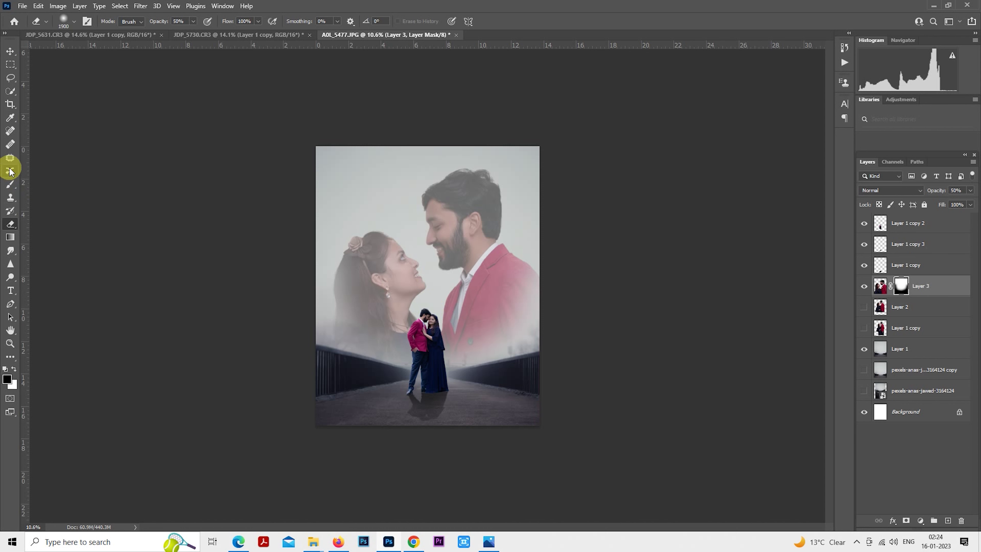
click(10, 185)
key(bracketleft)
key(bracketleft)
key(bracketleft)
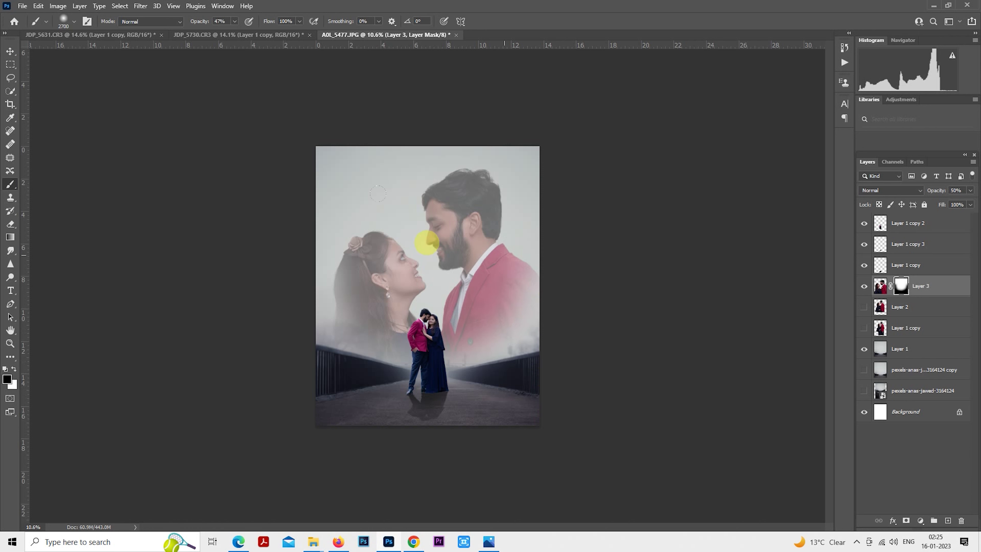
click(11, 224)
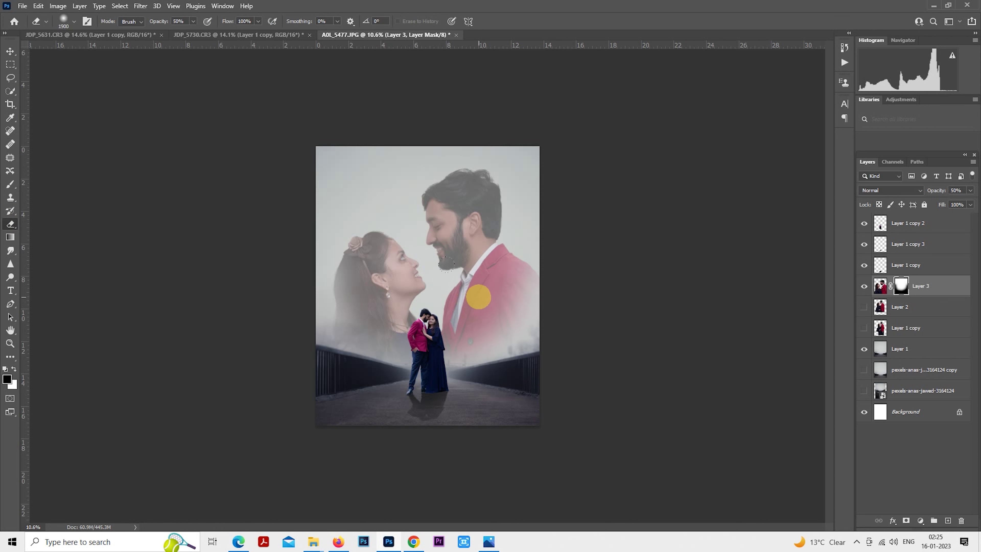
click(11, 185)
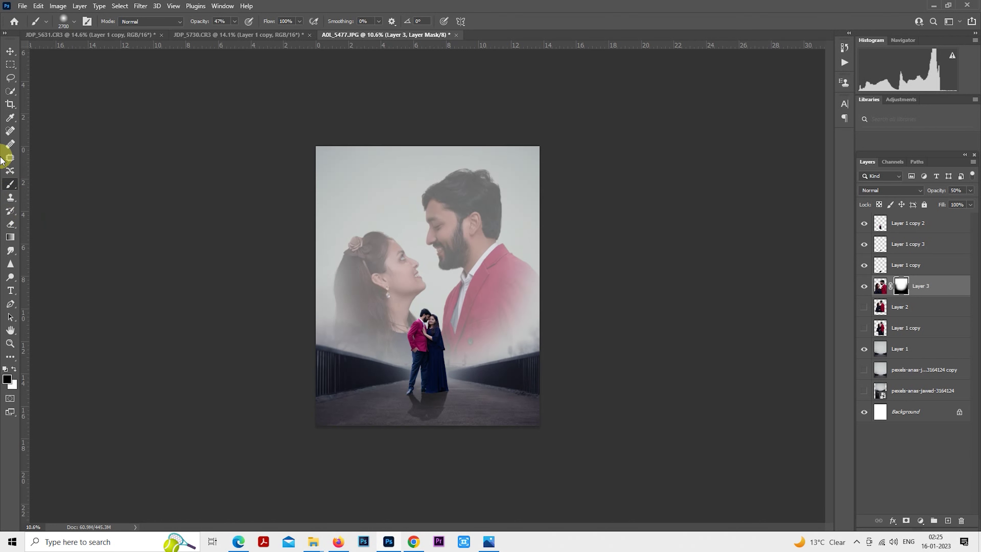
click(10, 64)
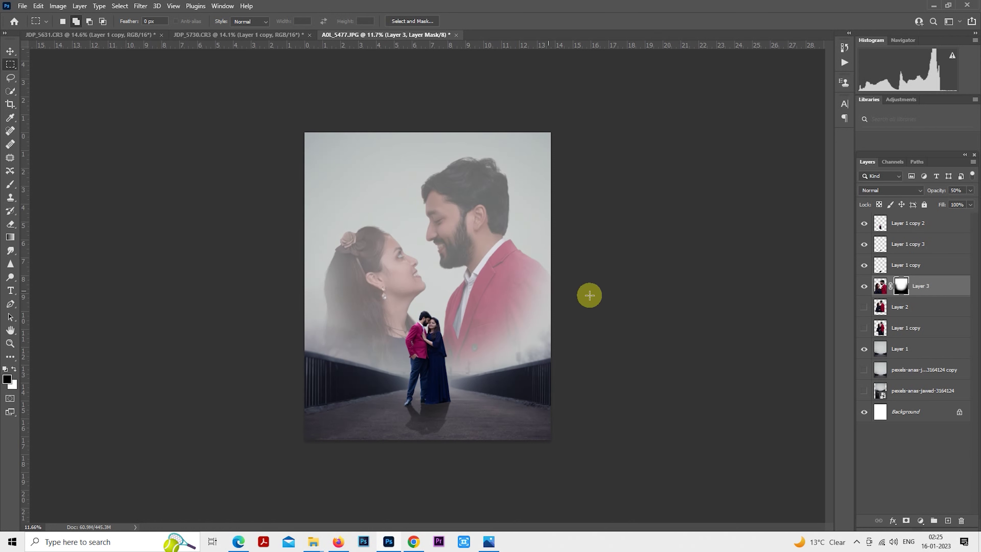
Step: Park the mask on Layer 2, shift Layer 3's portrait slightly left and down, then return the mask
click(879, 285)
drag(434, 312, 429, 312)
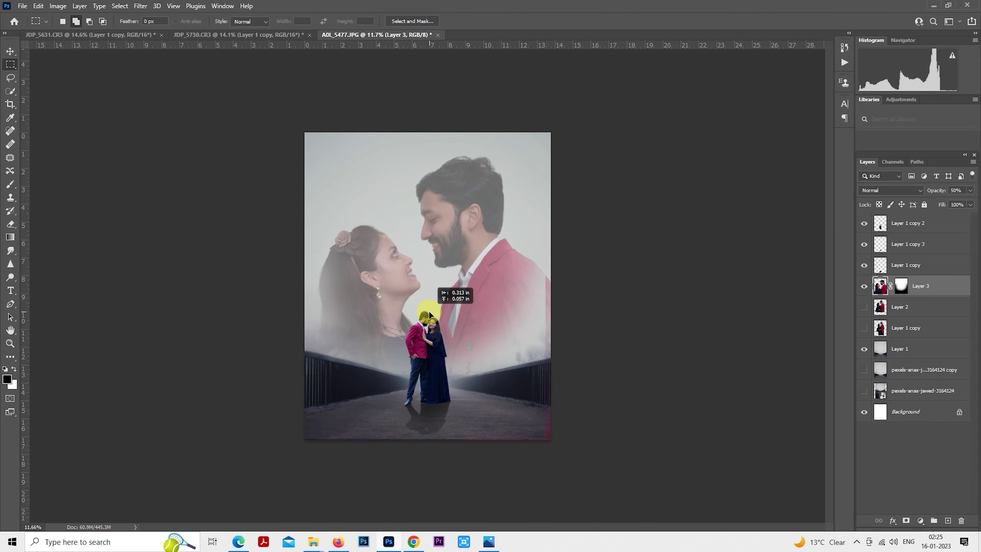
key(ctrl+z)
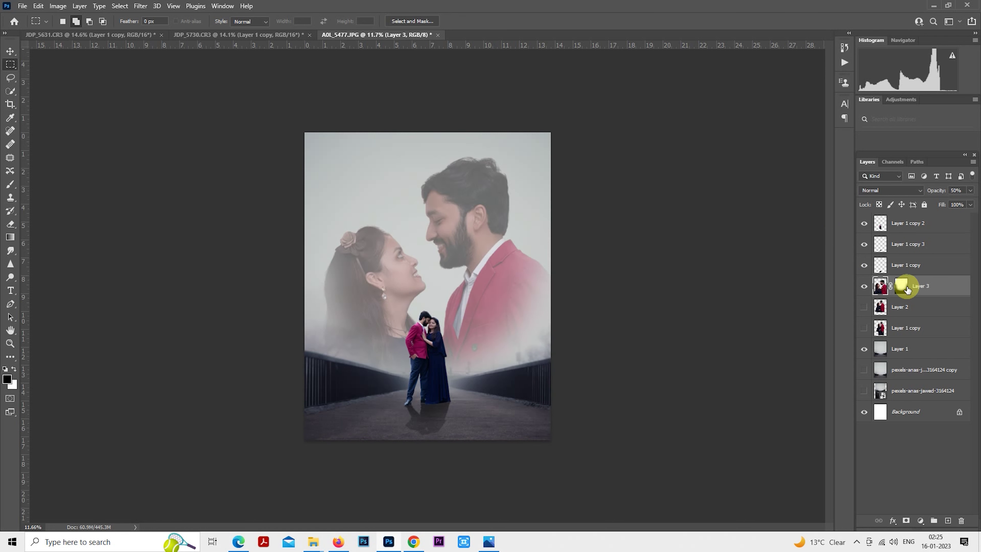
drag(901, 286, 901, 306)
drag(482, 289, 475, 292)
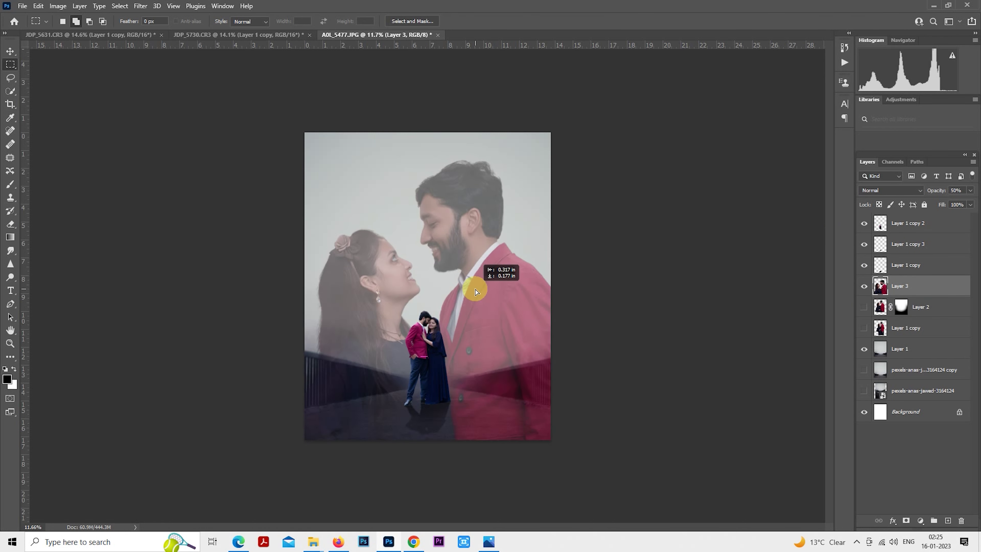
drag(476, 293, 475, 293)
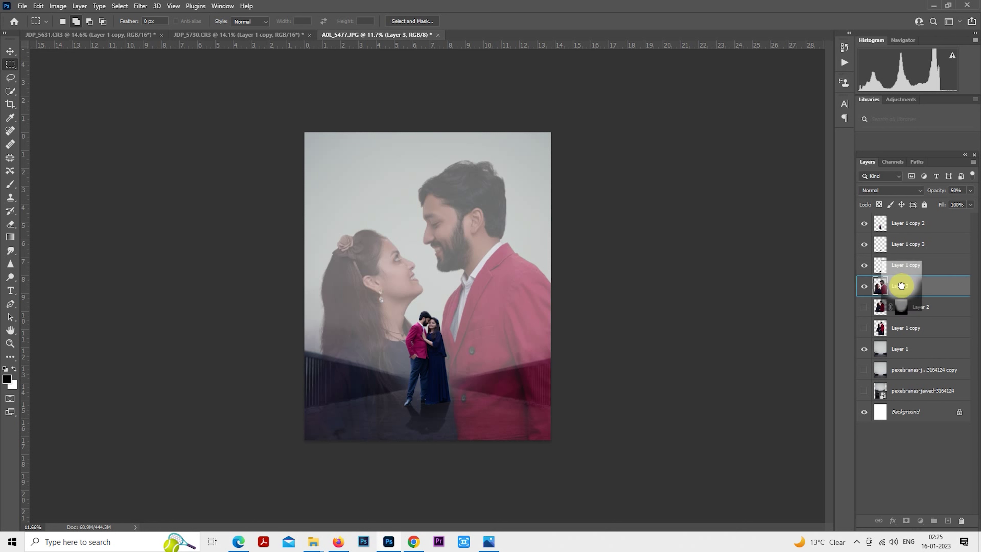
drag(902, 308, 901, 286)
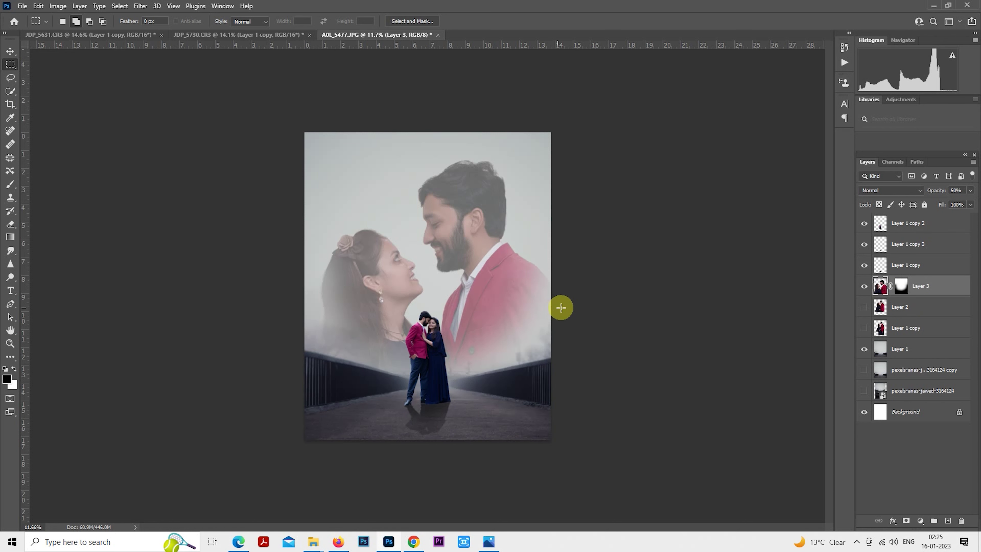
click(10, 184)
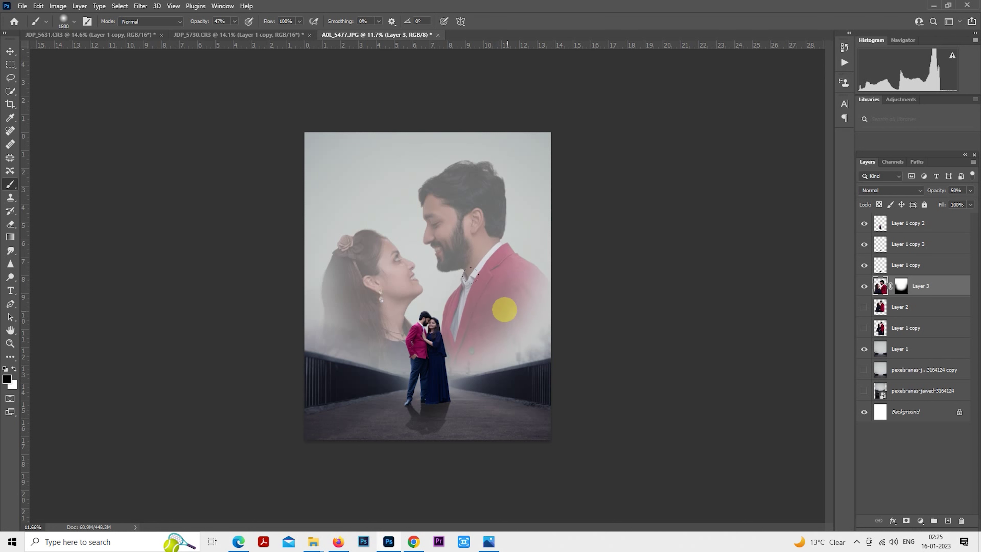
click(10, 224)
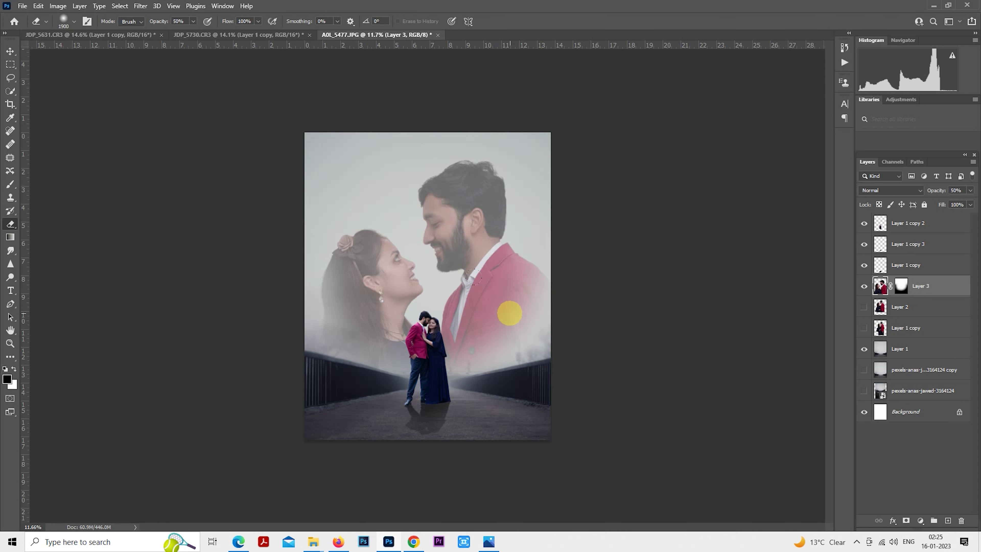
click(494, 308)
key(ctrl+z)
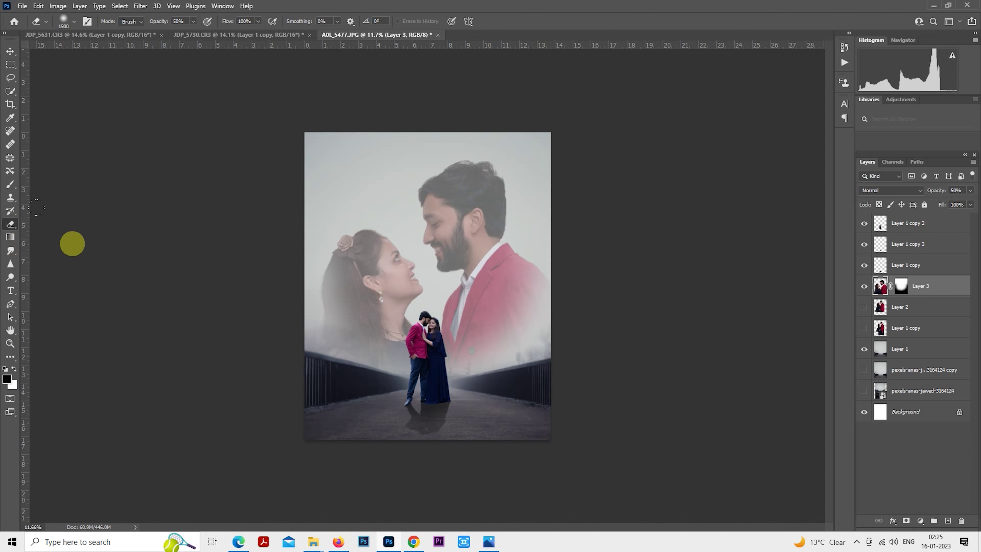
click(901, 286)
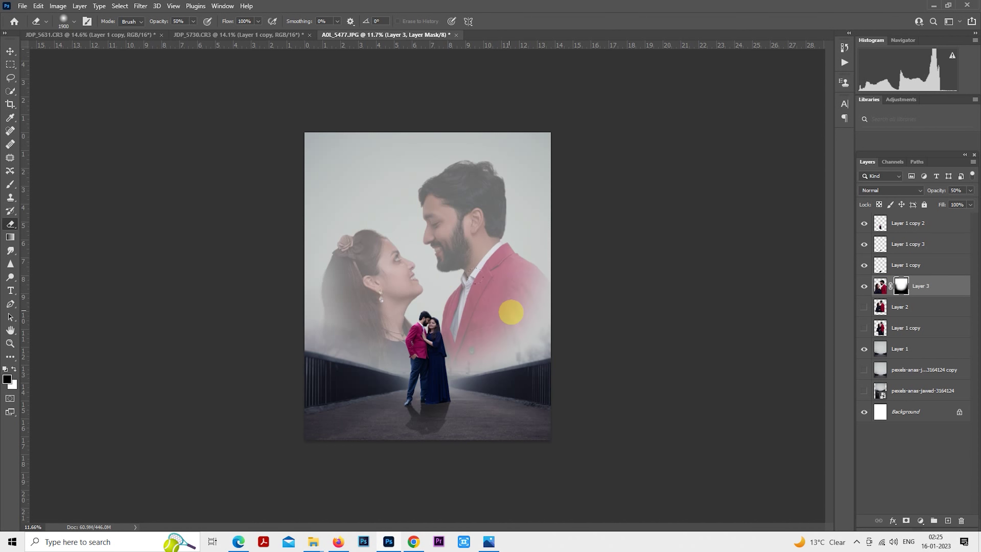
key(bracketright)
key(bracketright)
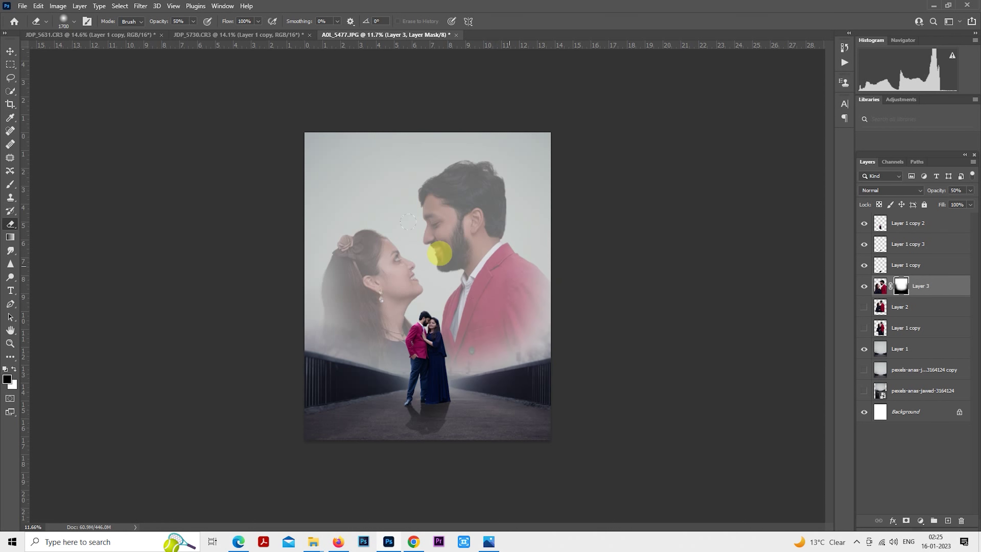
click(10, 184)
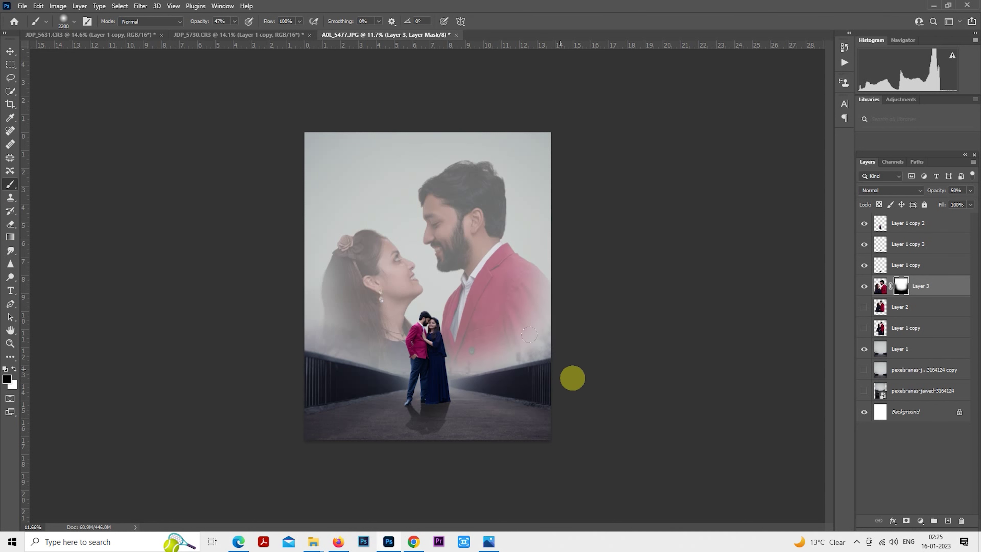
scroll(478, 325, down, 1)
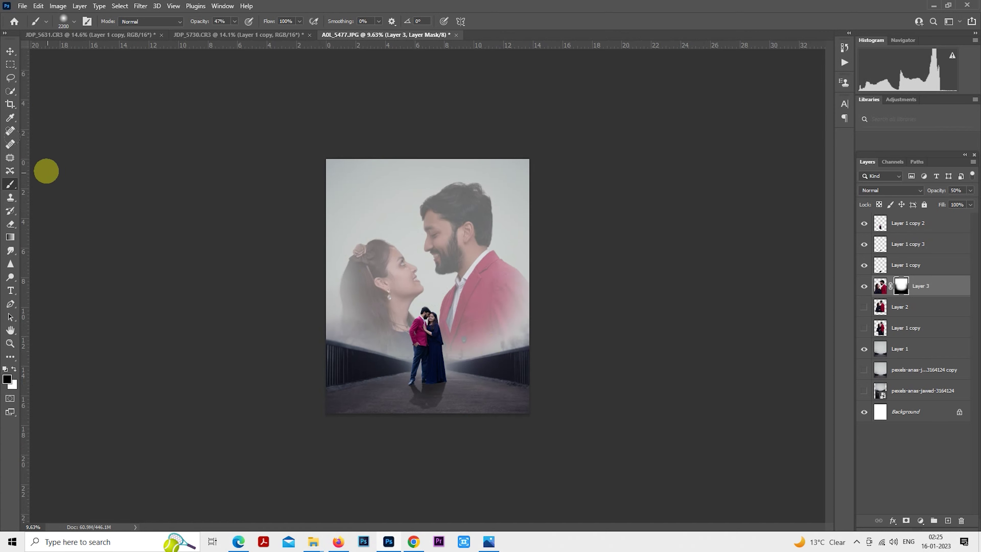
click(12, 63)
click(891, 190)
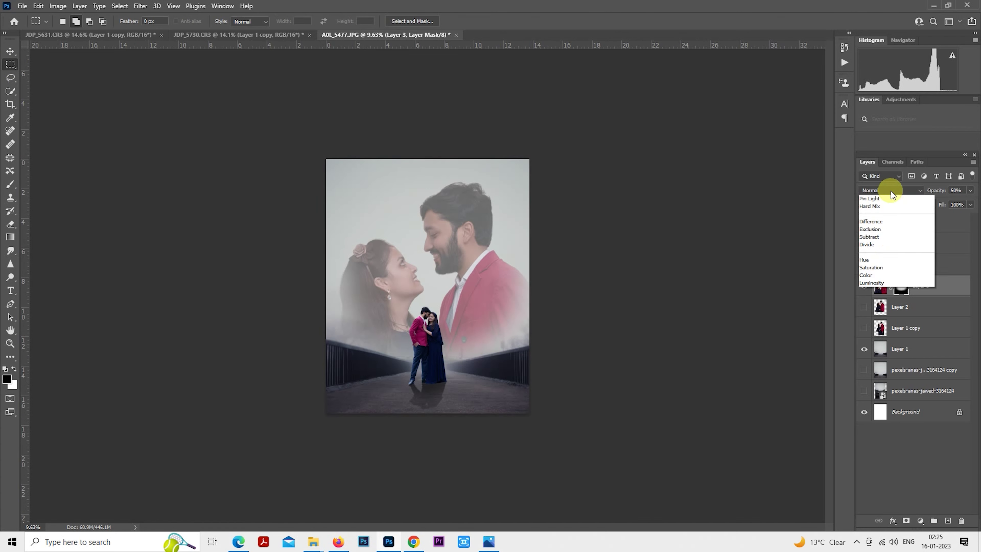
click(888, 316)
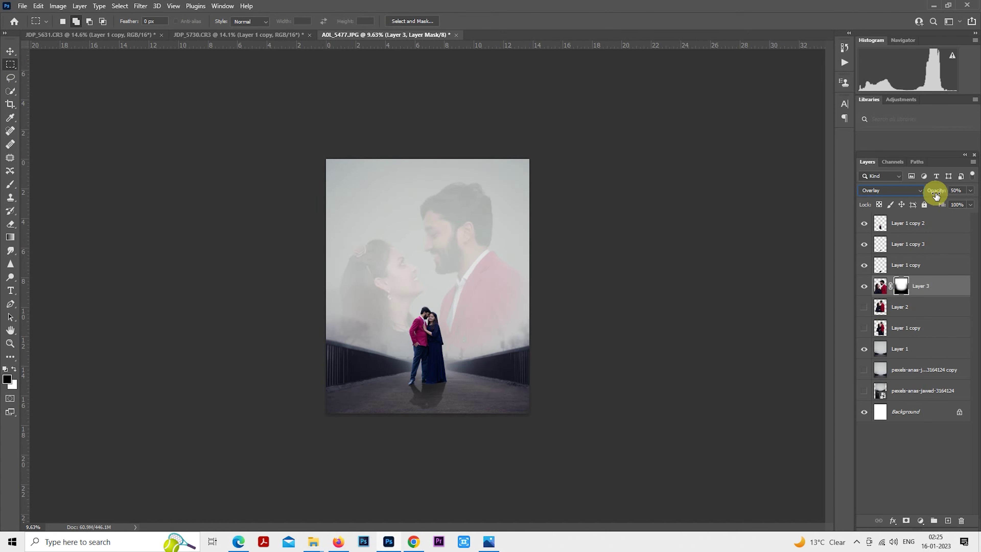
drag(935, 195, 973, 184)
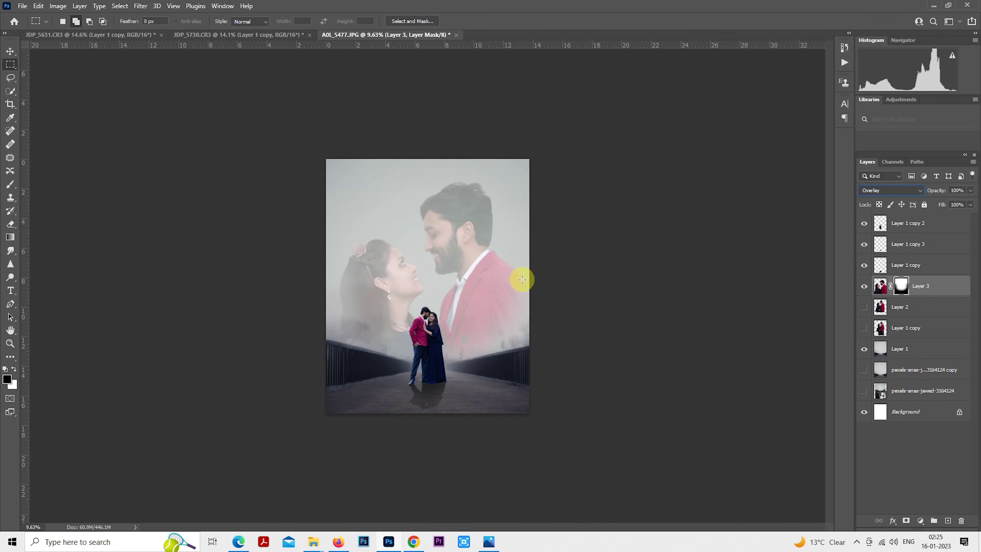
key(ctrl+plus)
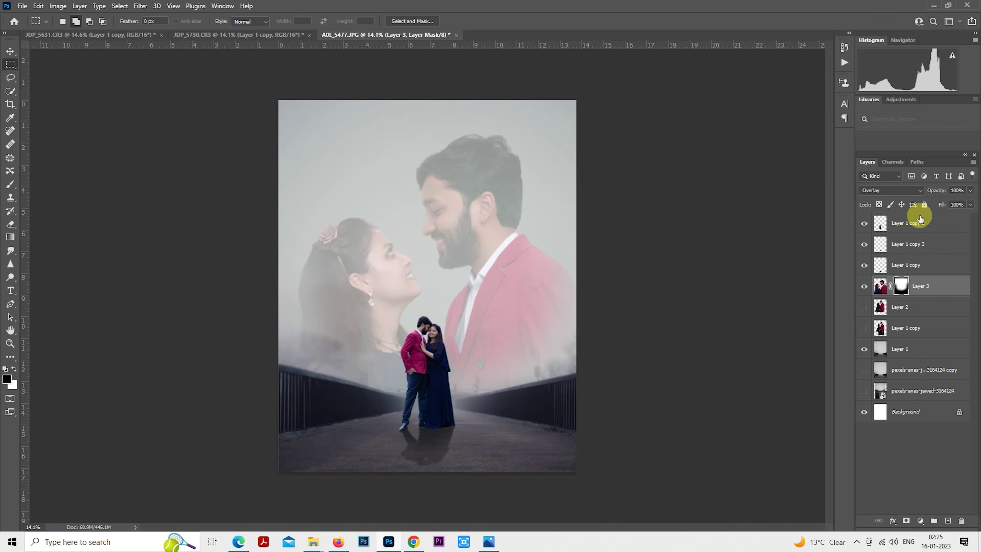
click(894, 189)
click(889, 198)
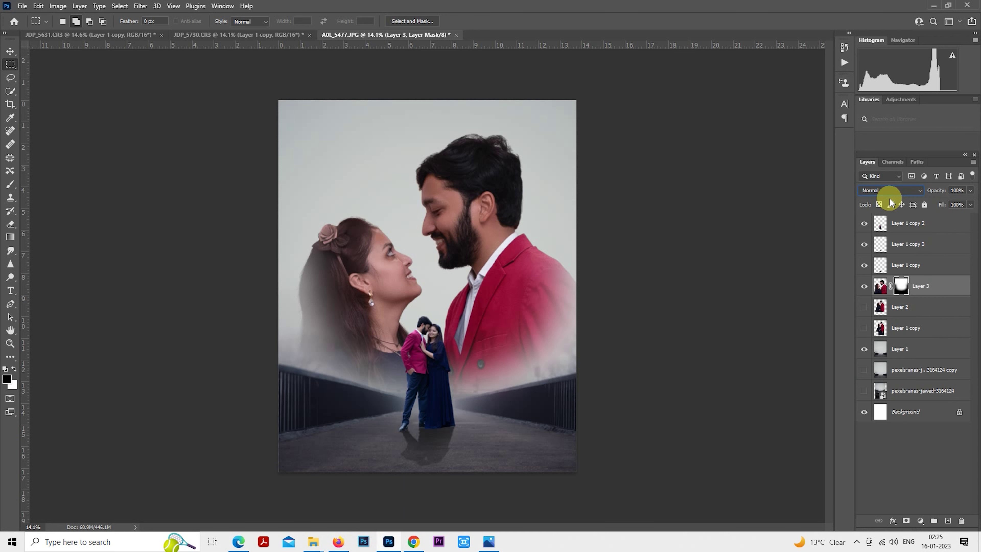
click(954, 190)
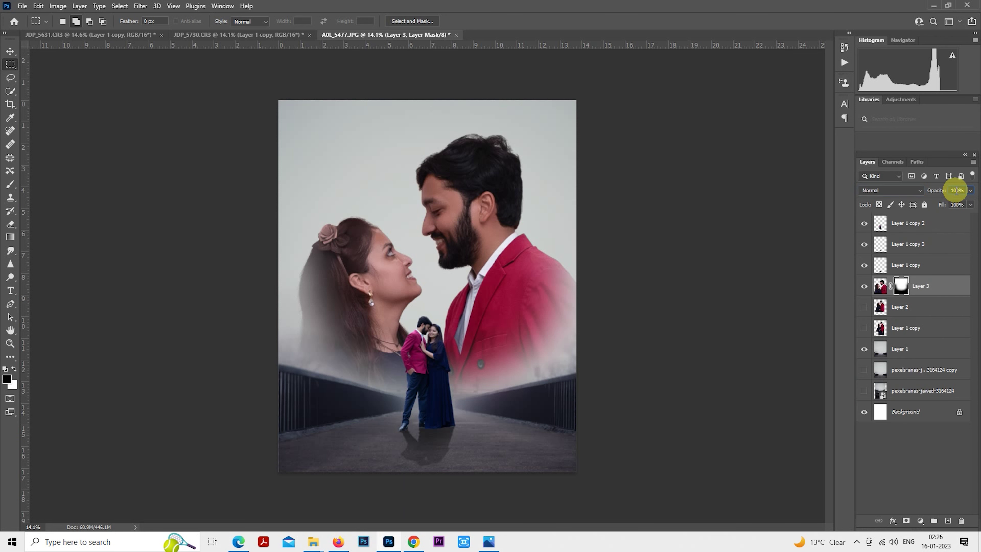
text(50)
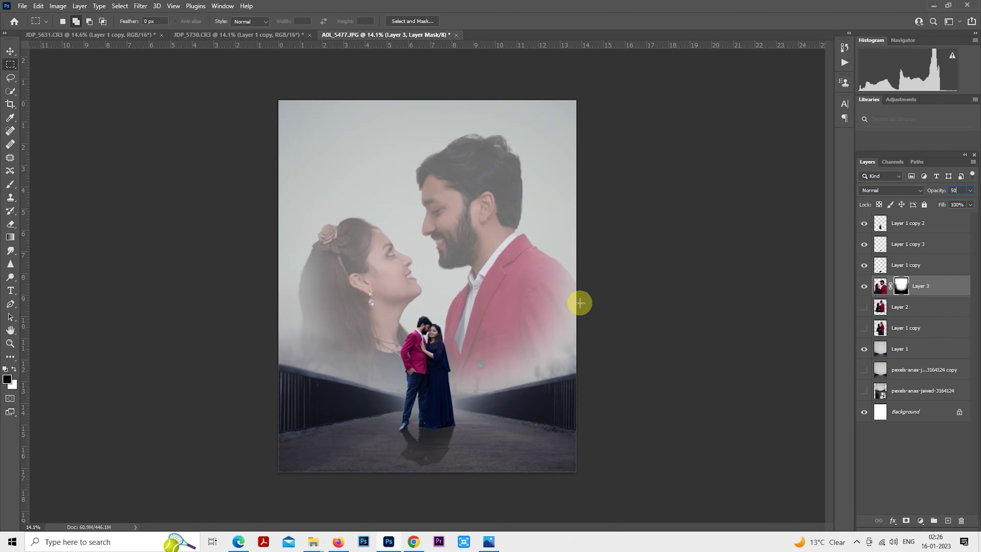
Step: Stamp all visible layers into Layer 4, duplicate it, and open Camera Raw on Layer 4 copy
click(898, 223)
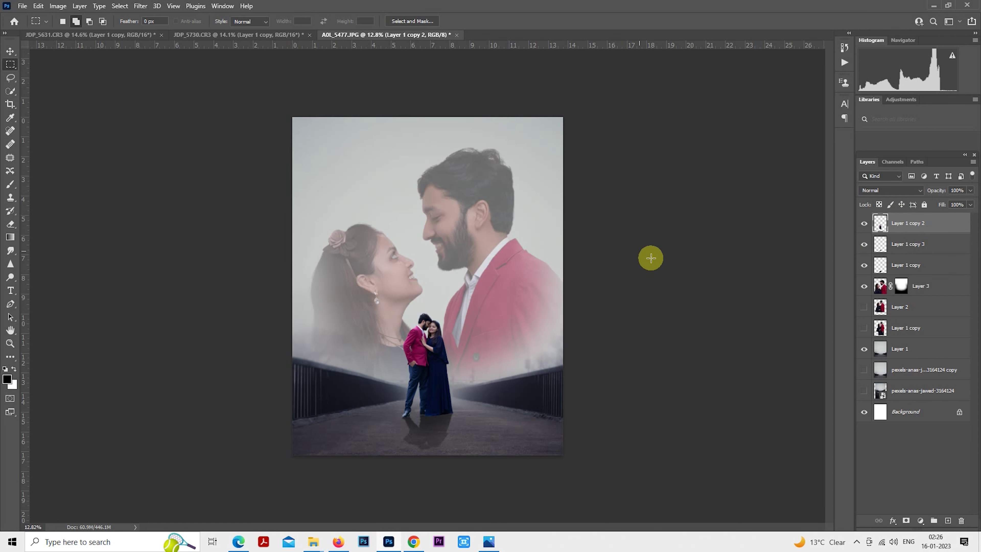
key(ctrl+shift+alt+e)
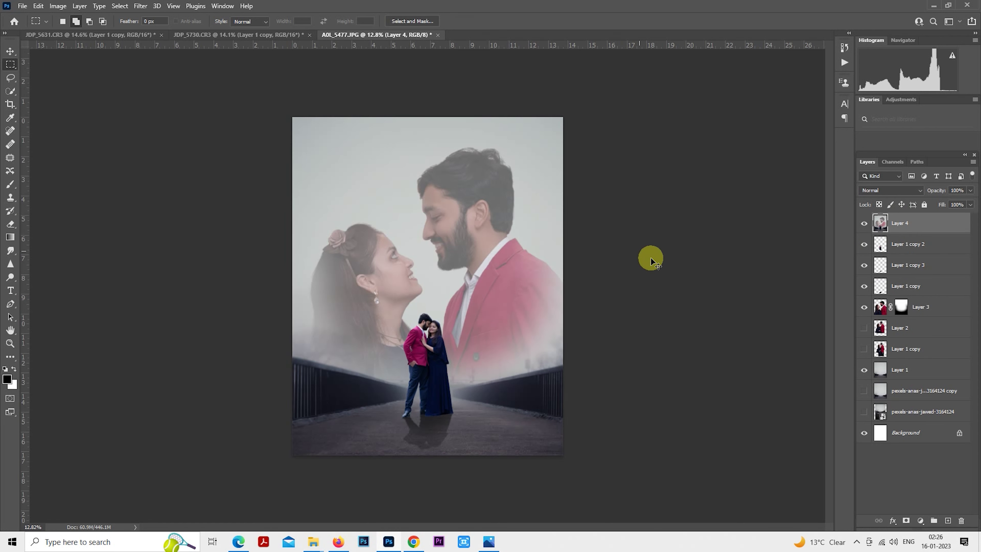
key(ctrl+j)
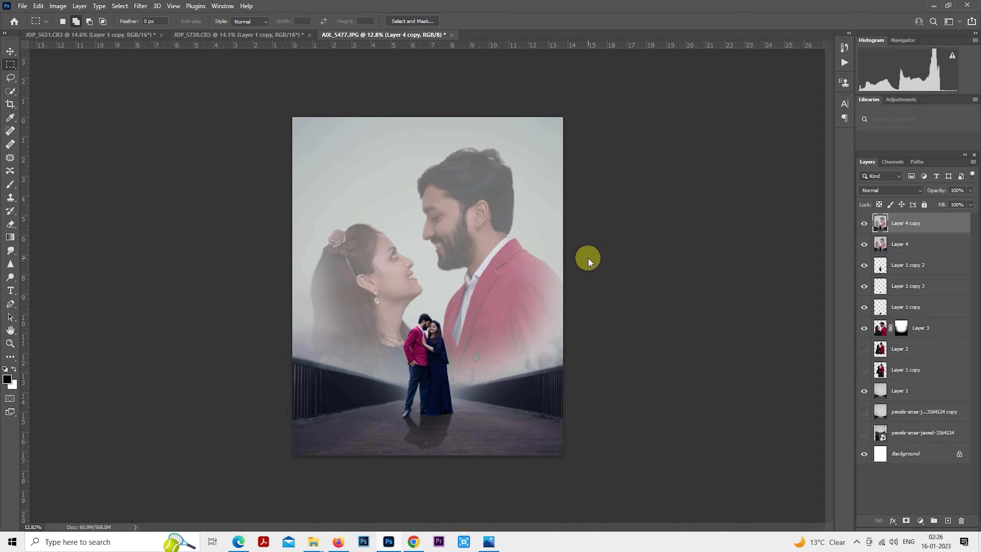
key(ctrl+shift+a)
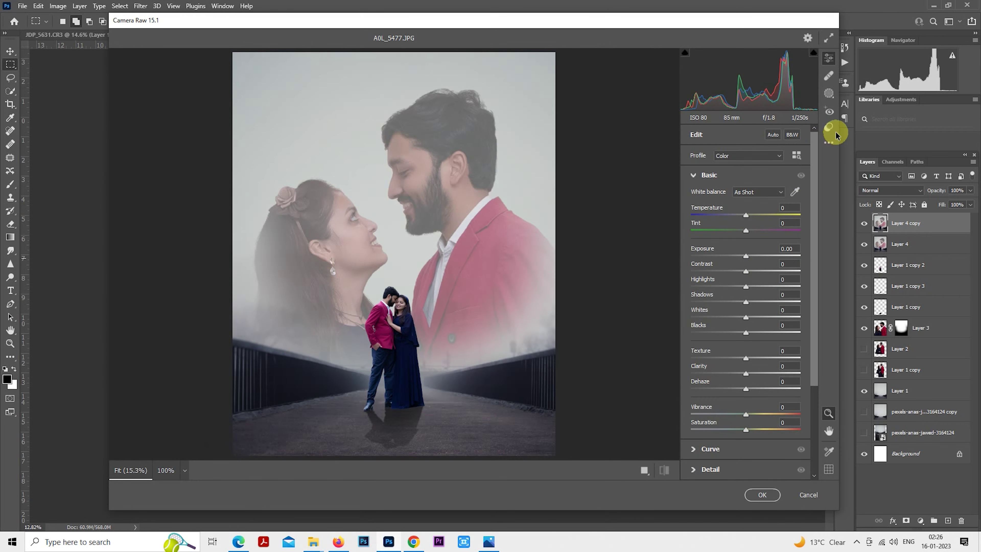
Step: Apply the 10portraits preset, set contrast to -64, and lower whites and shadows
click(828, 127)
click(745, 203)
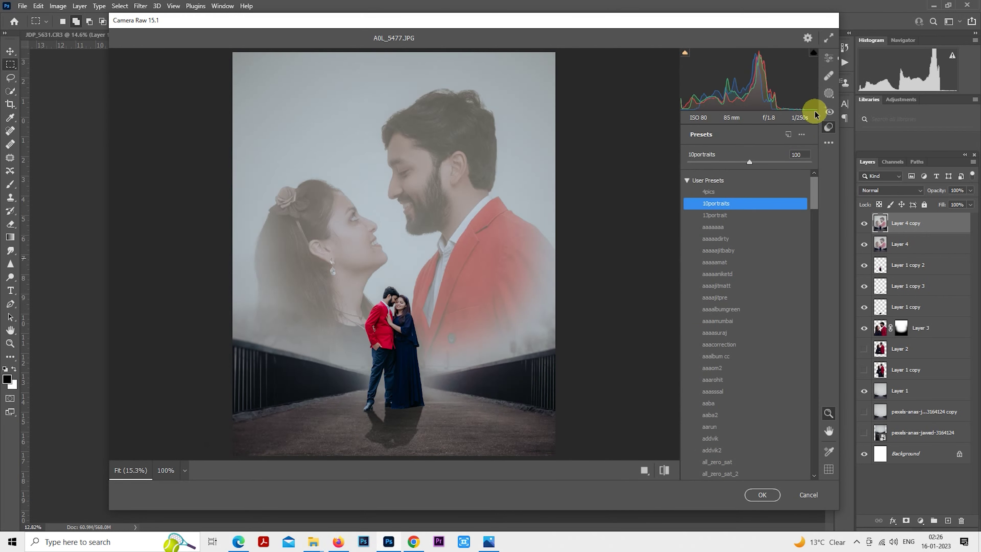
click(827, 61)
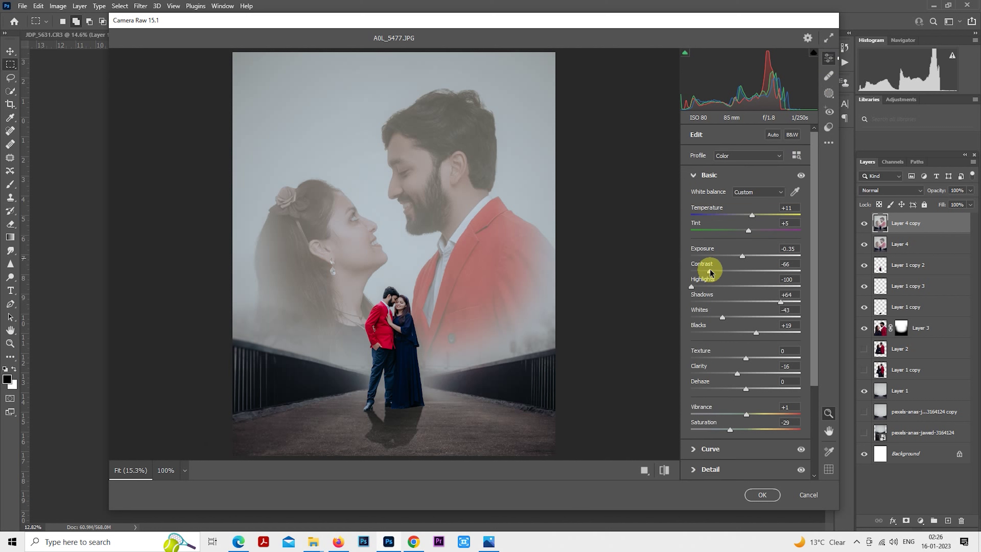
drag(710, 272, 710, 271)
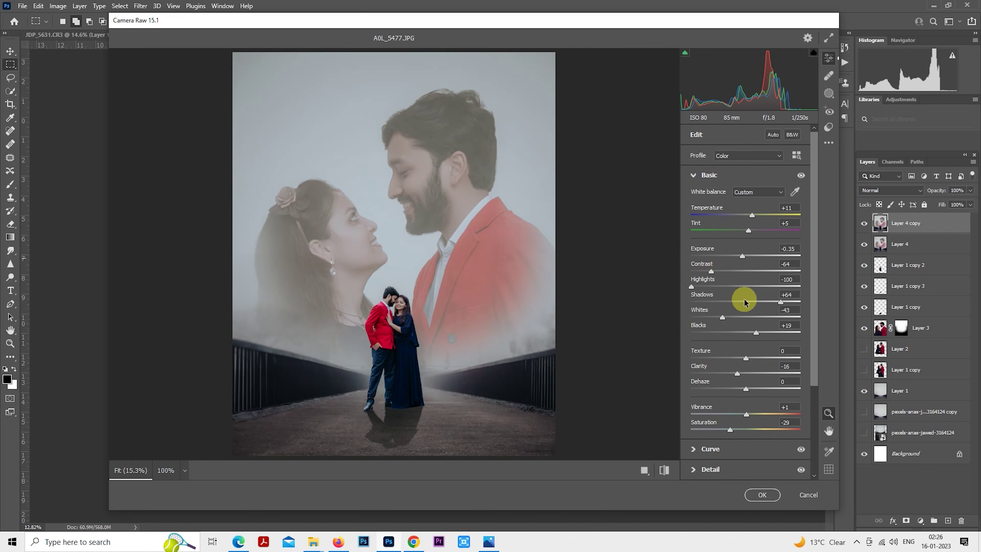
drag(710, 320, 747, 332)
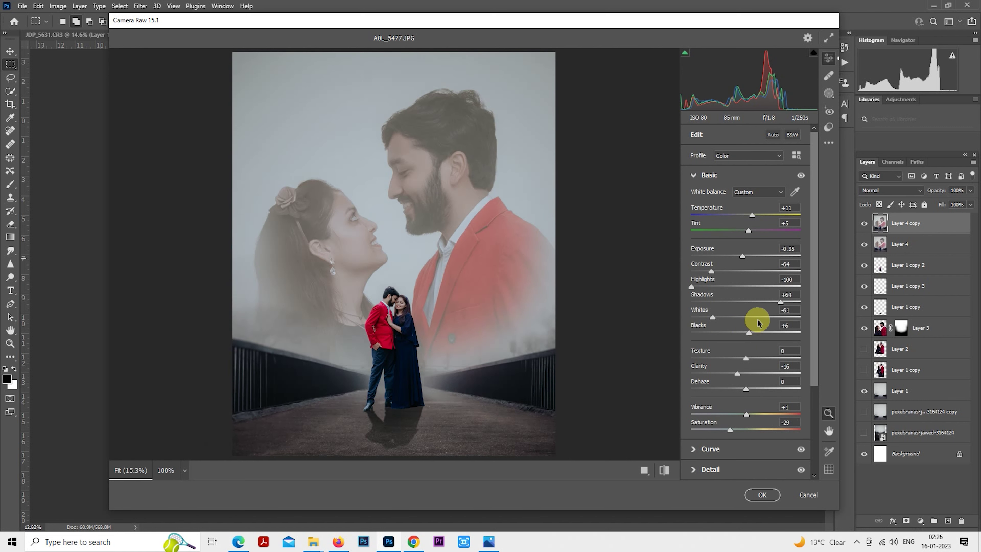
drag(773, 302, 776, 302)
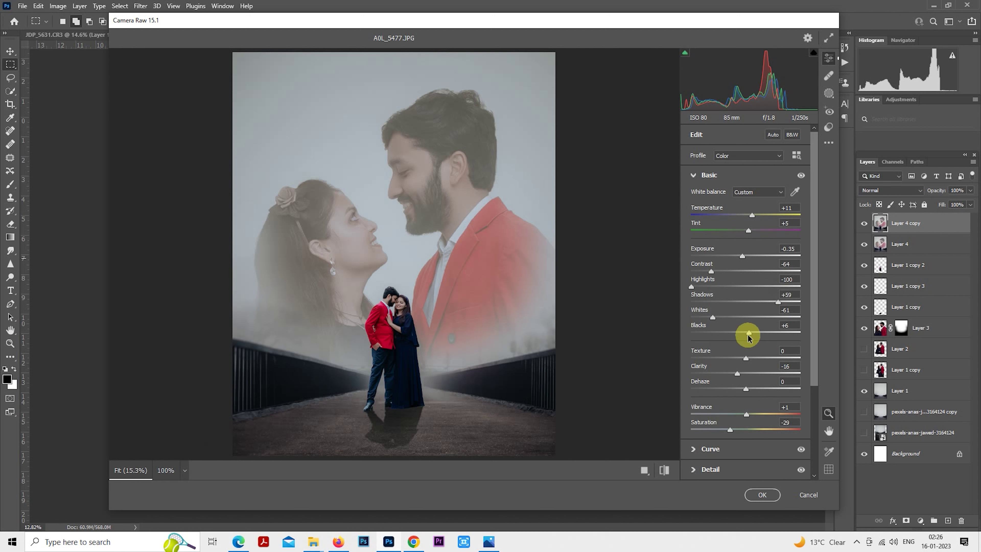
click(697, 175)
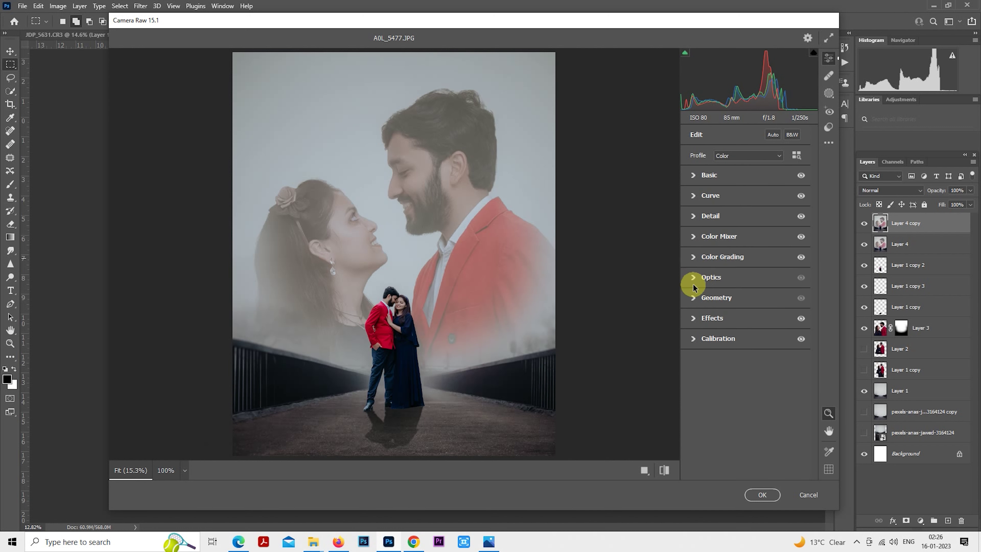
Step: Brighten the Oranges luminance and set vignetting to -14
click(694, 237)
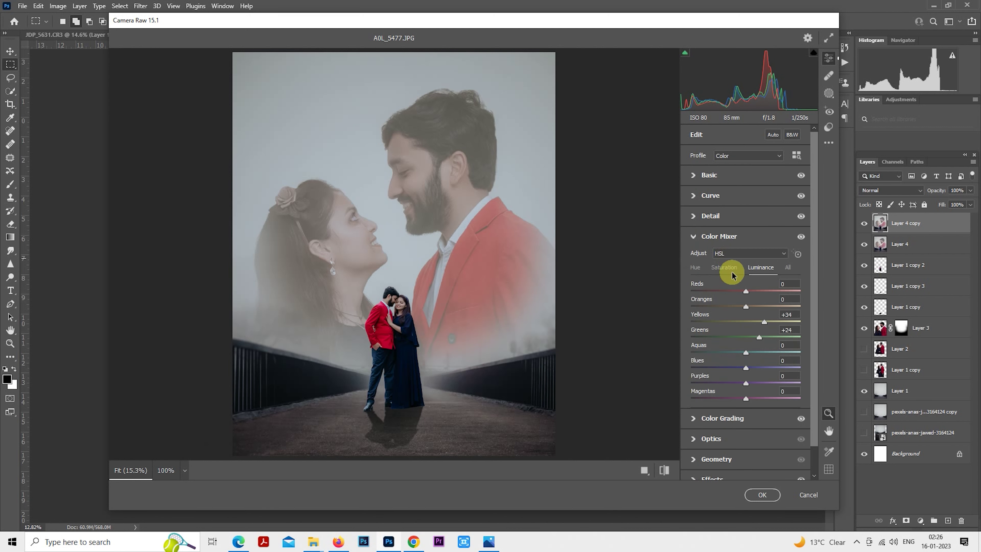
click(756, 266)
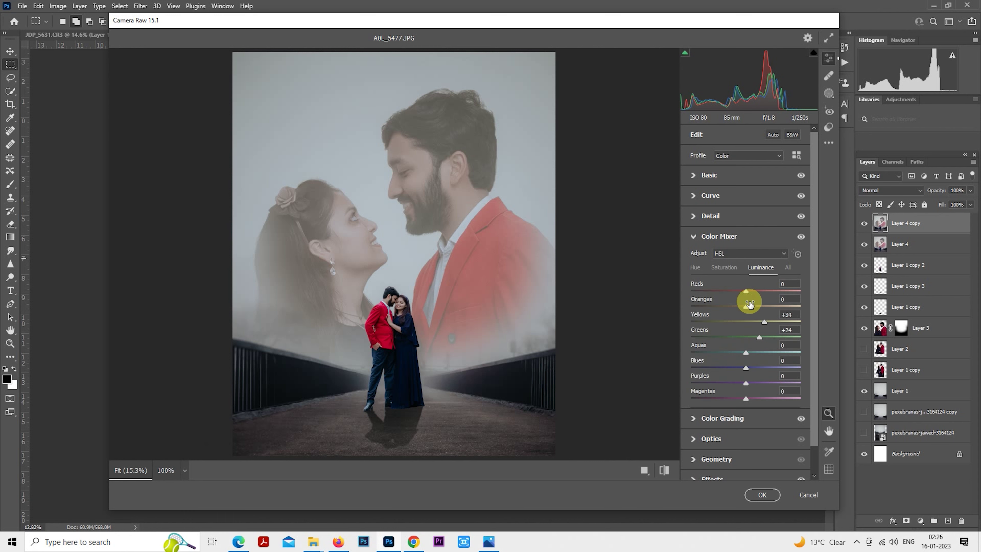
drag(751, 308, 747, 308)
click(693, 242)
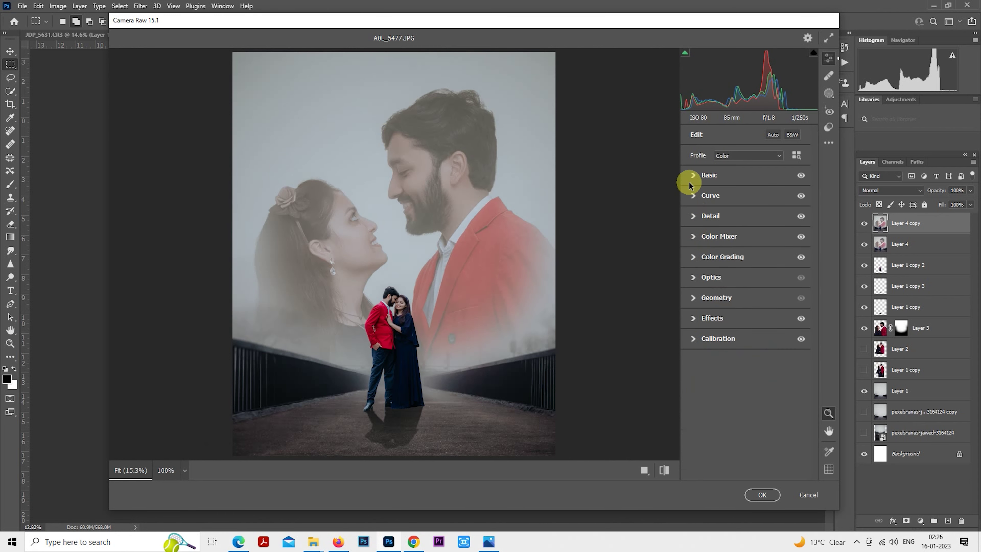
click(695, 317)
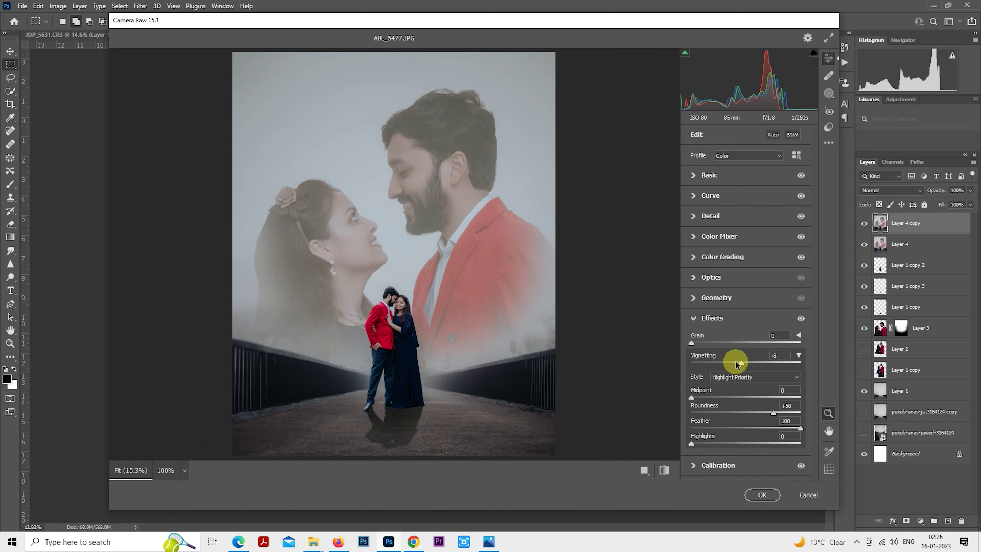
drag(736, 362, 734, 360)
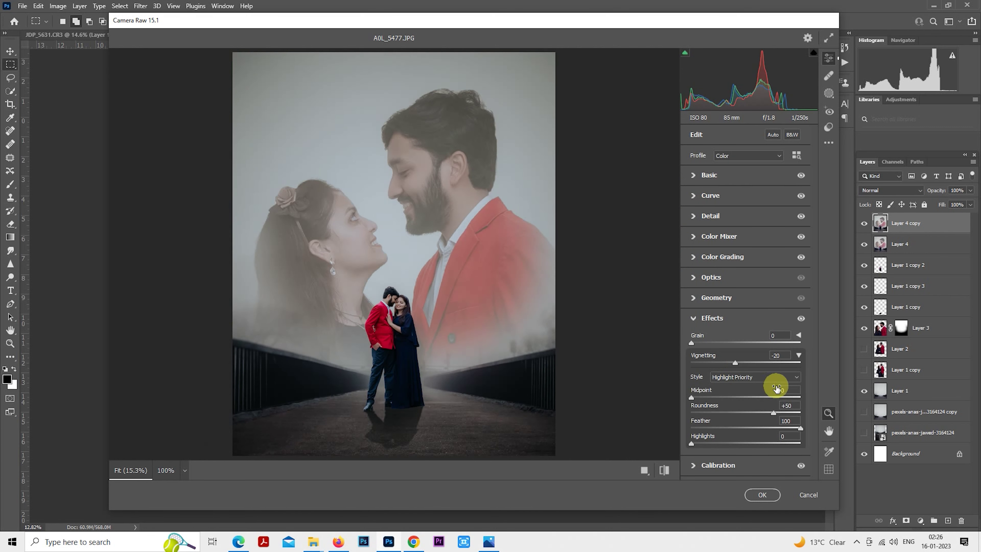
drag(736, 361, 739, 360)
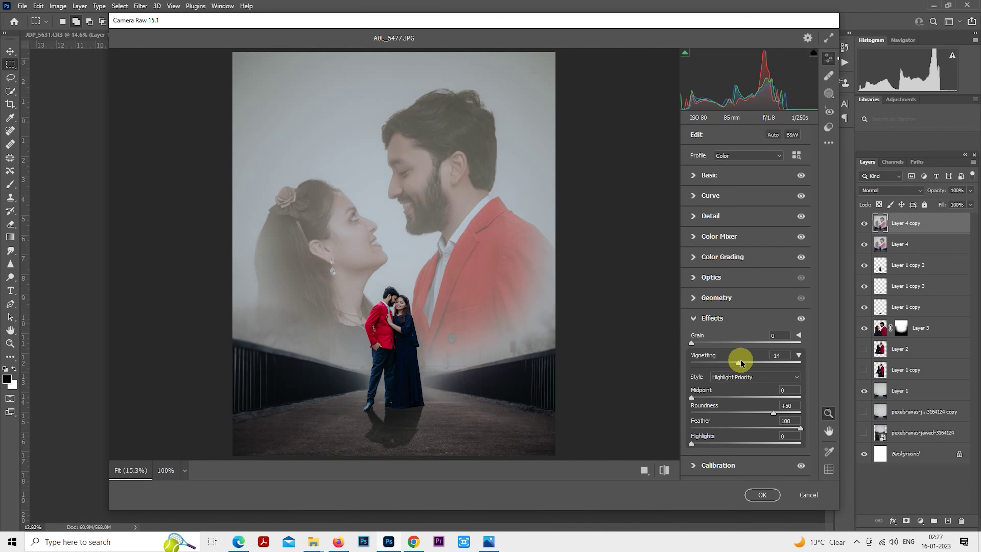
Step: Set Camera Raw Vignetting to -10 and raise Shadows to +58
drag(737, 361, 740, 361)
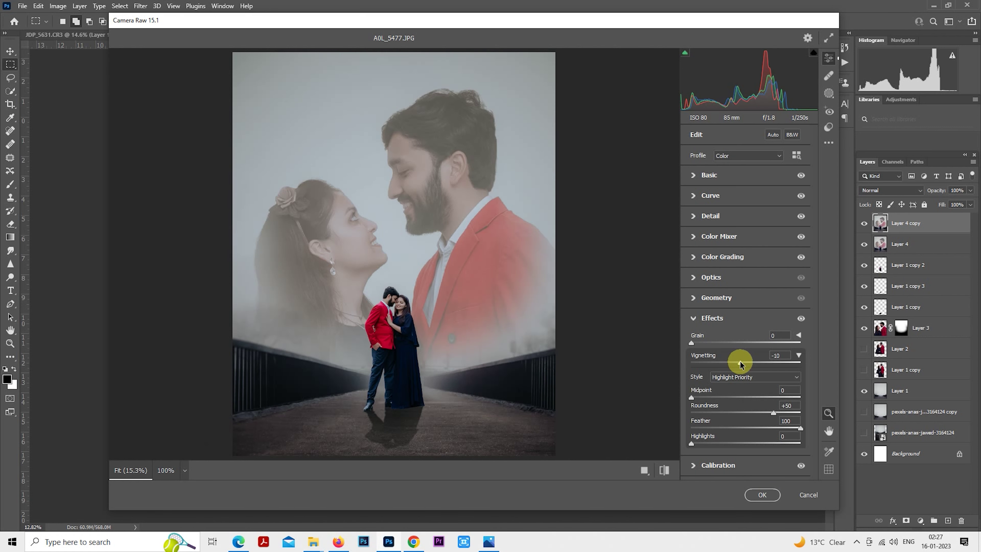
click(696, 175)
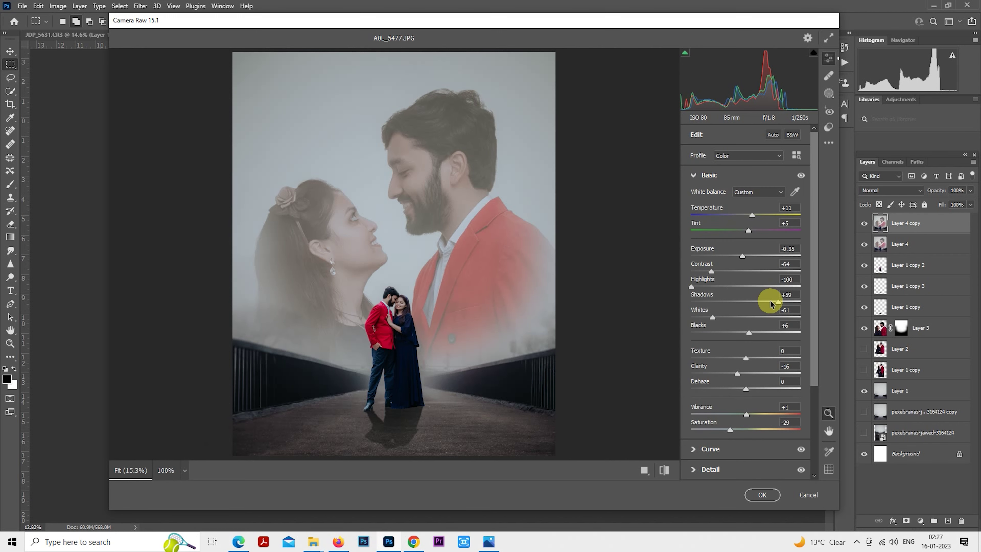
drag(771, 304, 778, 303)
Step: Apply the raw edits, then add a new layer with a bottom-up darkening gradient at 65% opacity
click(758, 496)
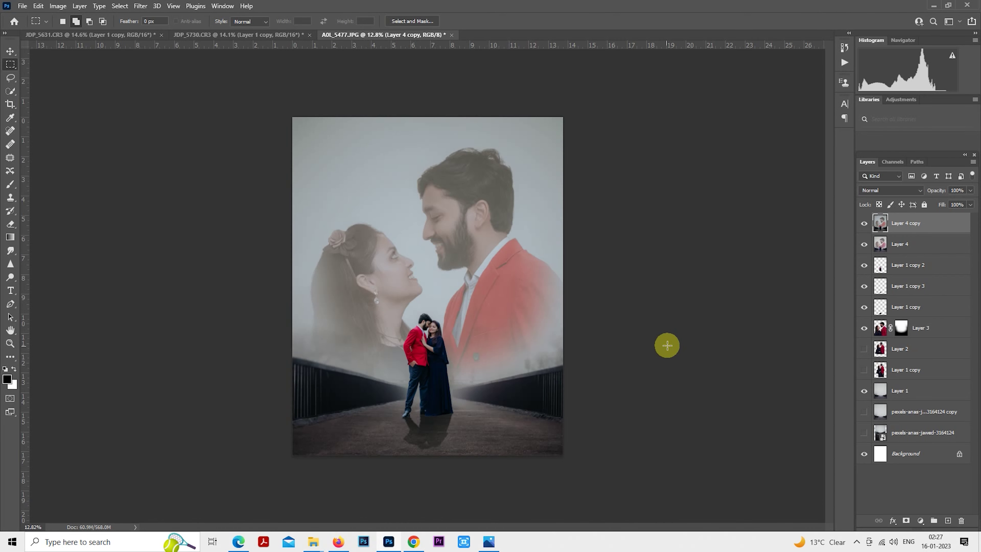
click(945, 521)
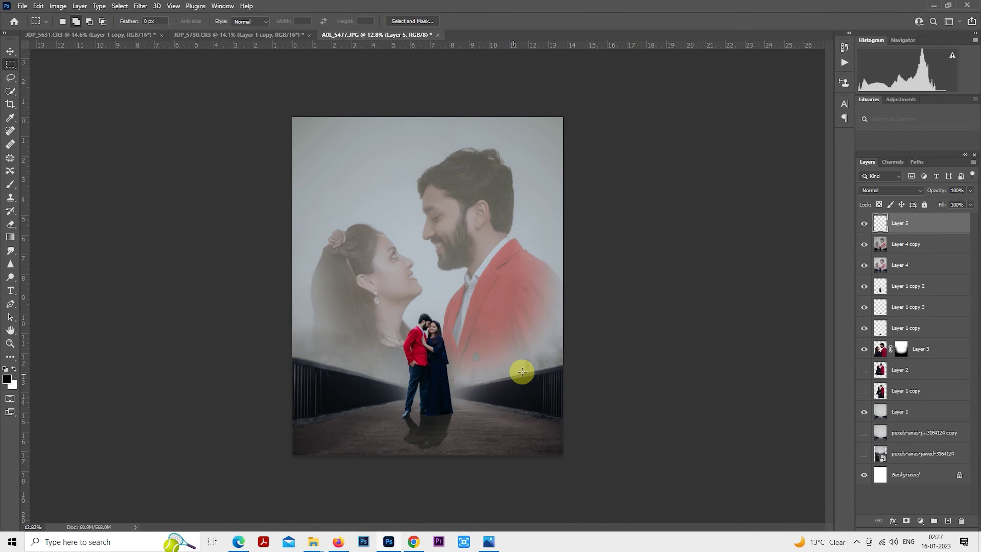
click(9, 237)
drag(428, 472, 430, 391)
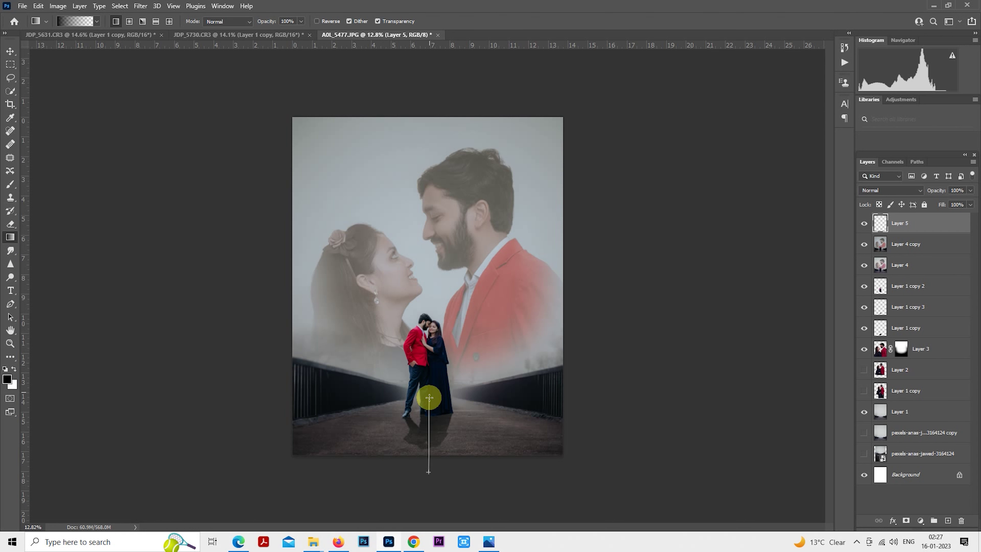
drag(429, 396, 429, 395)
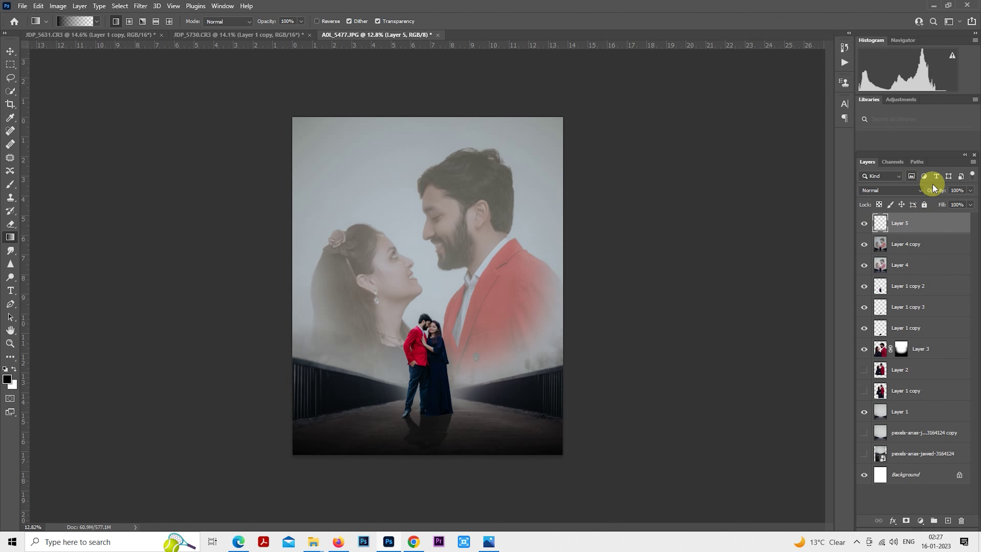
drag(934, 190, 912, 192)
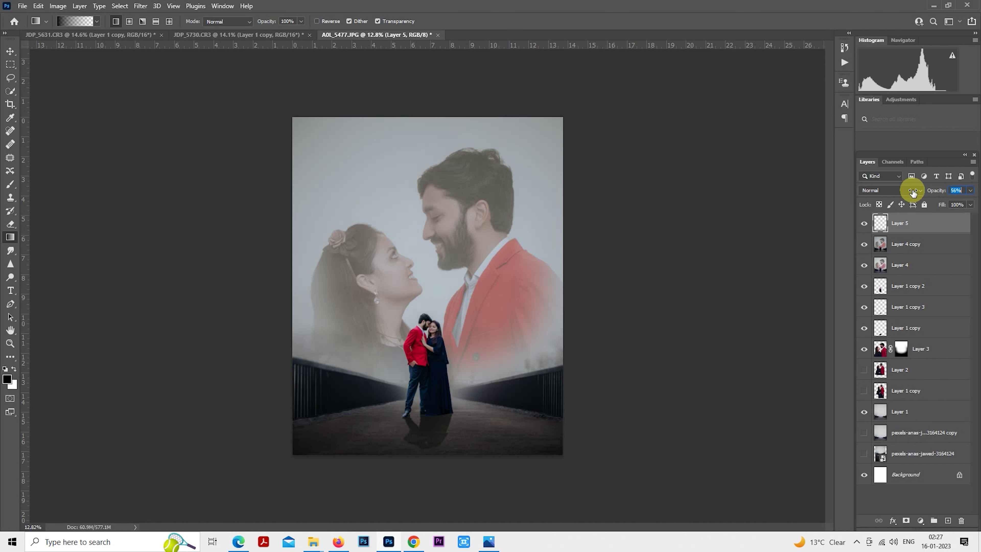
click(345, 543)
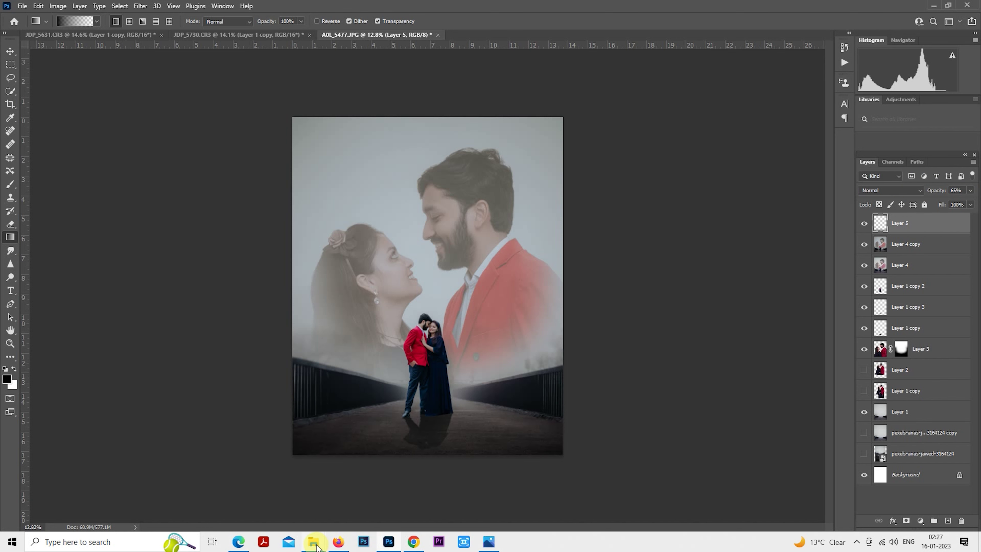
Step: Drag the smoke png2 image from File Explorer onto the poster
click(367, 479)
click(467, 131)
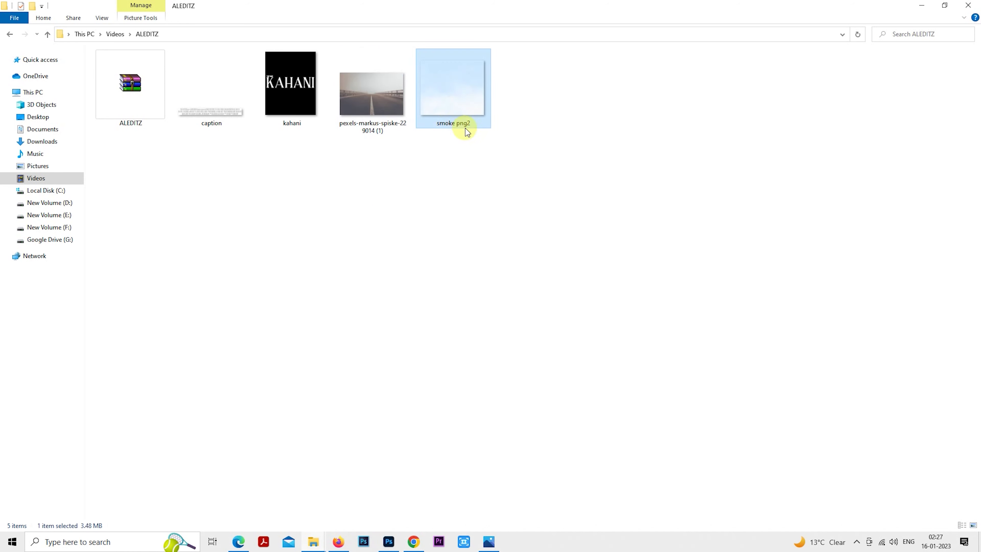
drag(466, 131, 439, 411)
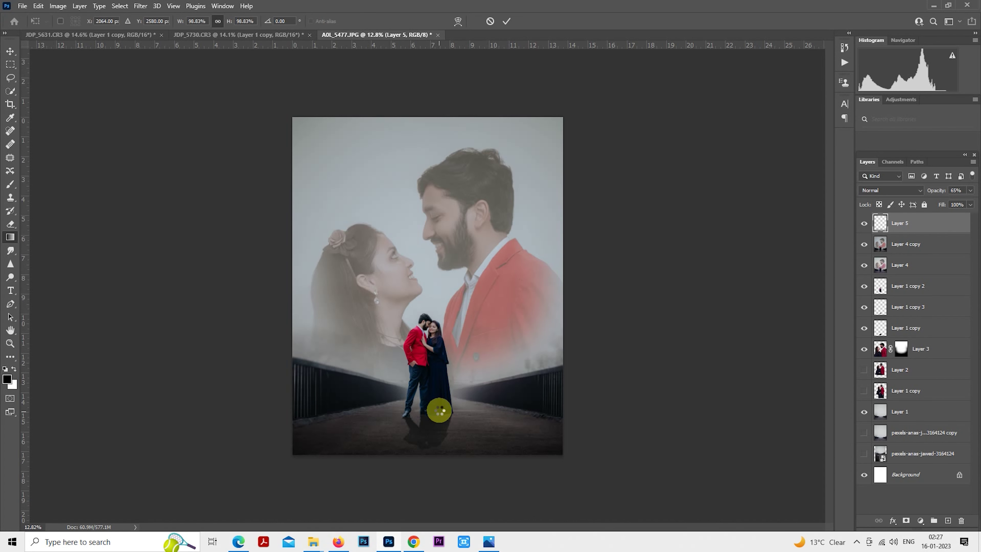
Step: Squash and position the smoke image across the poster's lower half below the couple
drag(486, 372, 508, 320)
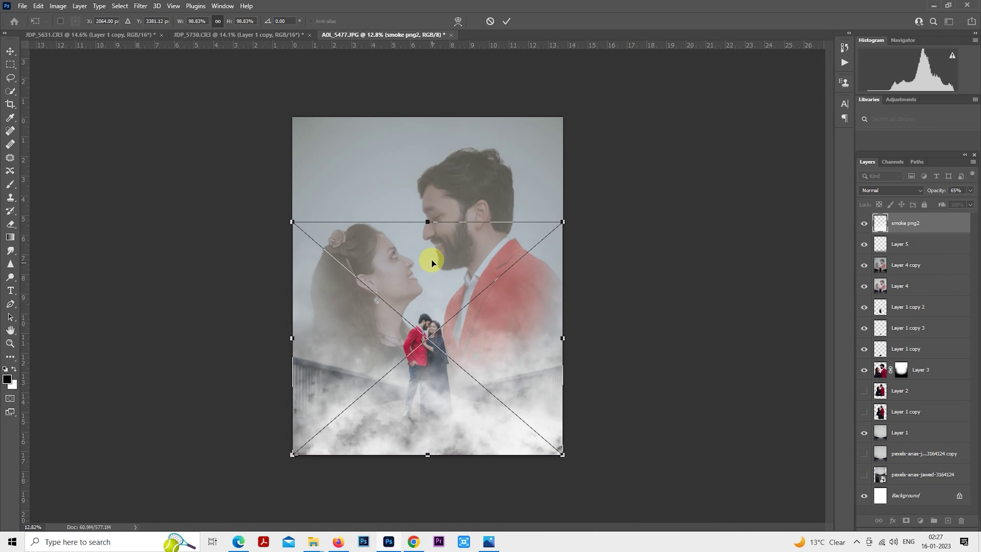
drag(428, 222, 427, 333)
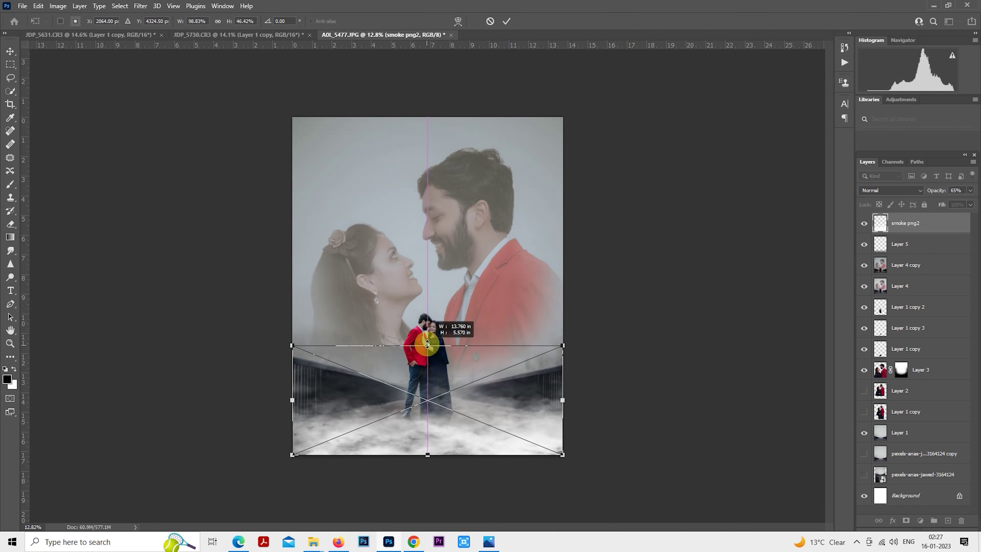
mouse_move(564, 454)
mouse_down()
mouse_move(580, 462)
mouse_move(534, 425)
mouse_up()
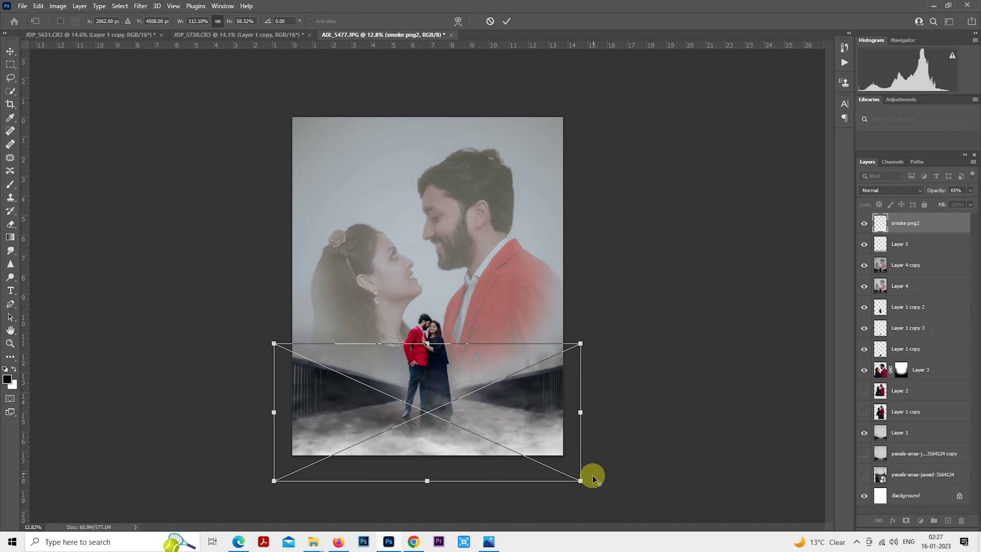
drag(579, 479, 567, 468)
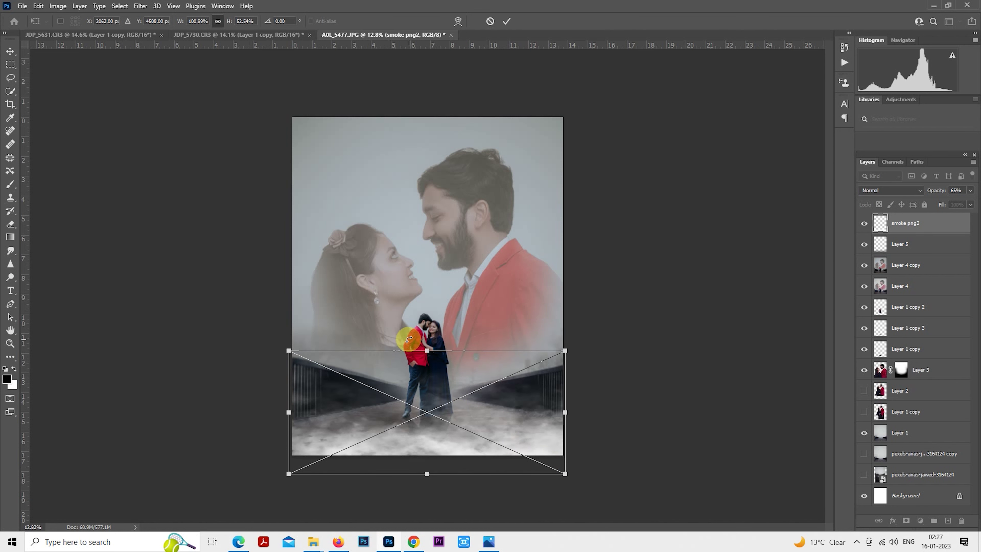
drag(427, 350, 428, 364)
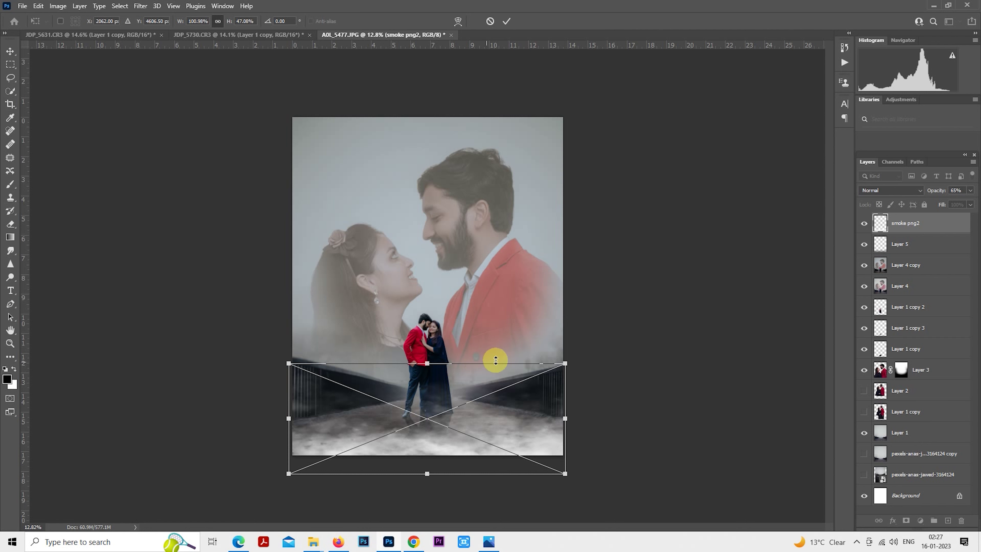
key(Return)
Step: Rasterize the smoke layer, undo a stray gradient, and set its opacity to 50%
key(g)
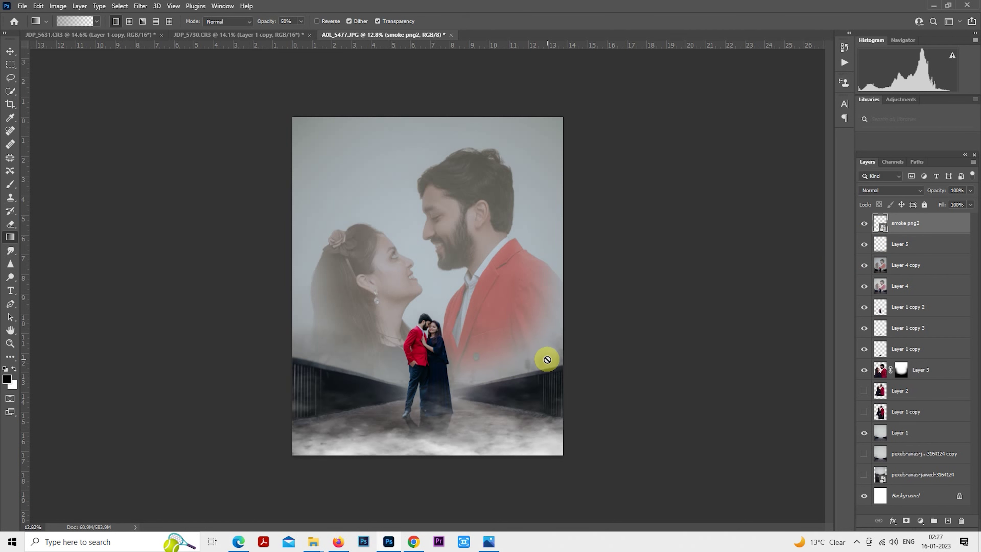
right_click(895, 226)
click(813, 279)
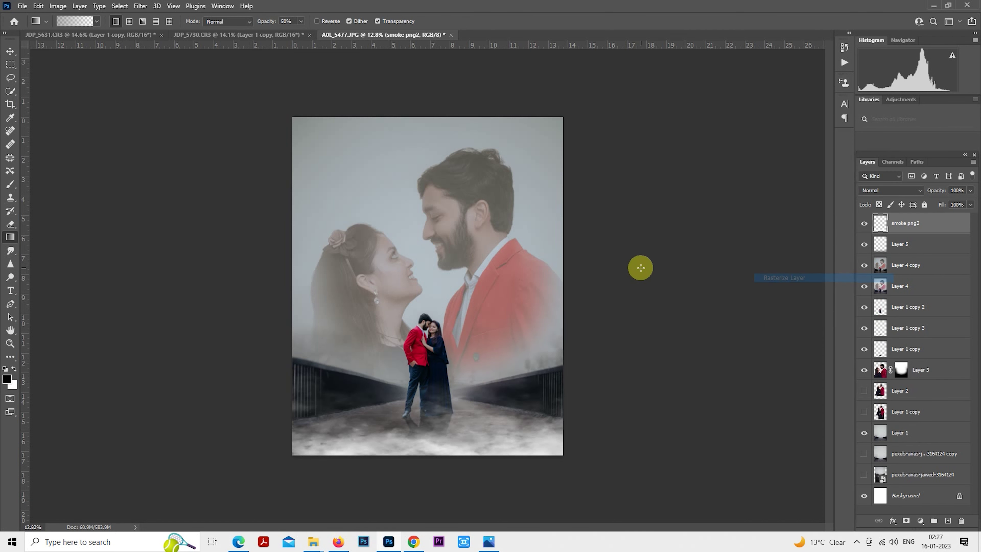
drag(501, 265, 506, 260)
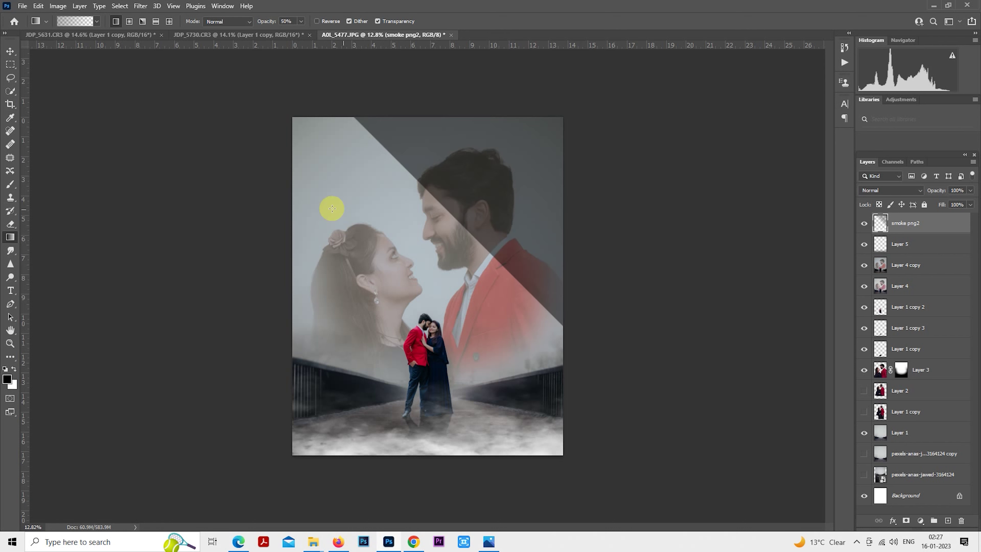
key(ctrl+z)
click(11, 64)
key(5)
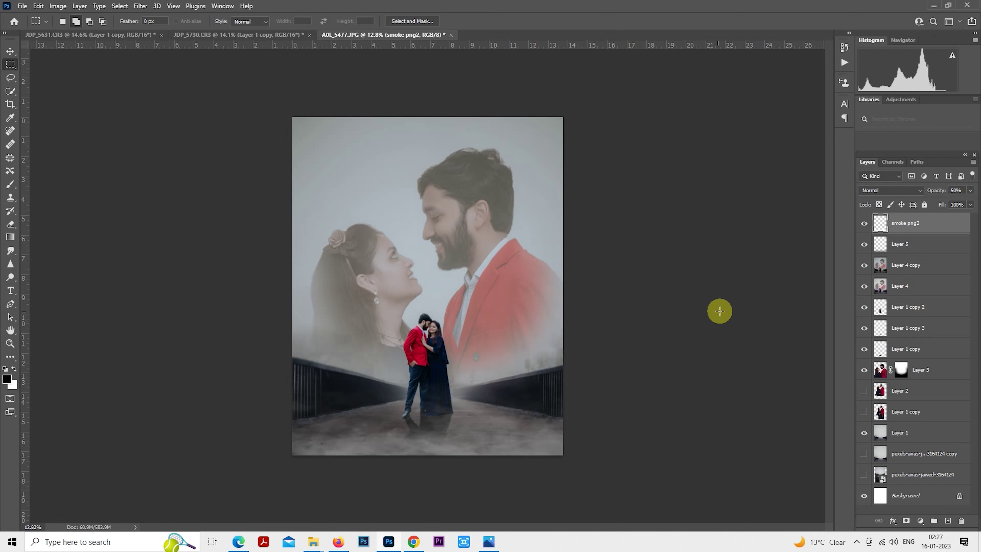
Step: Free Transform the smoke to fit the bottom band of the poster
right_click(431, 377)
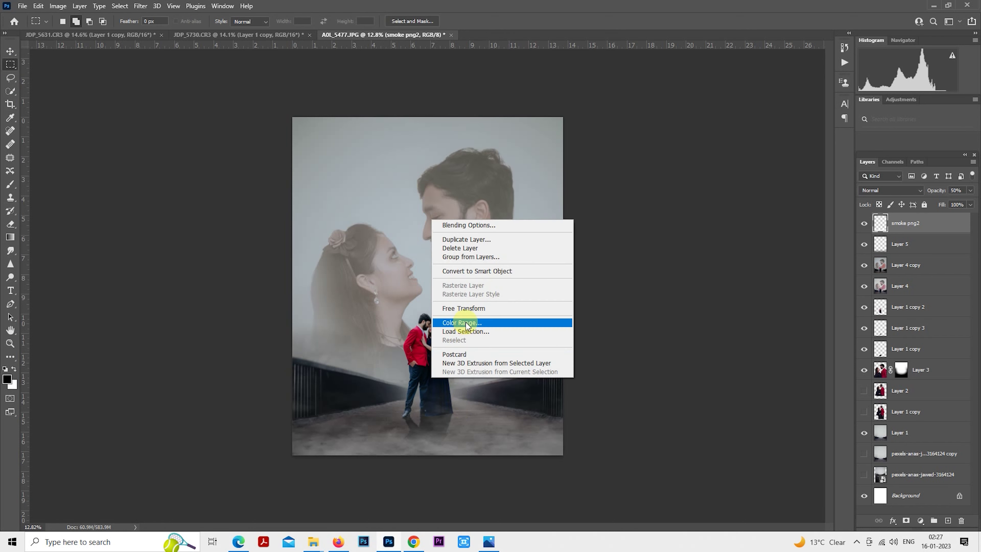
click(468, 308)
drag(426, 374, 426, 386)
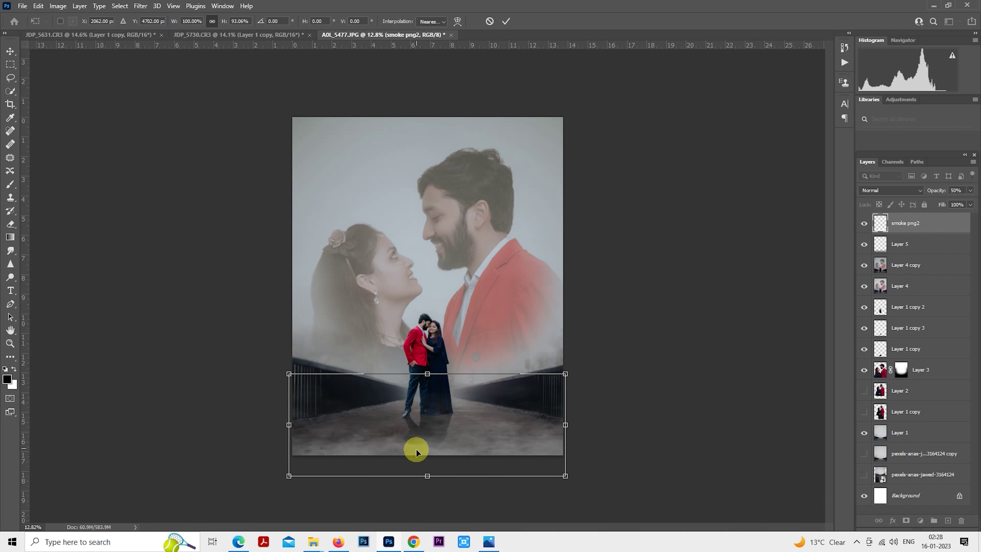
drag(427, 472, 426, 472)
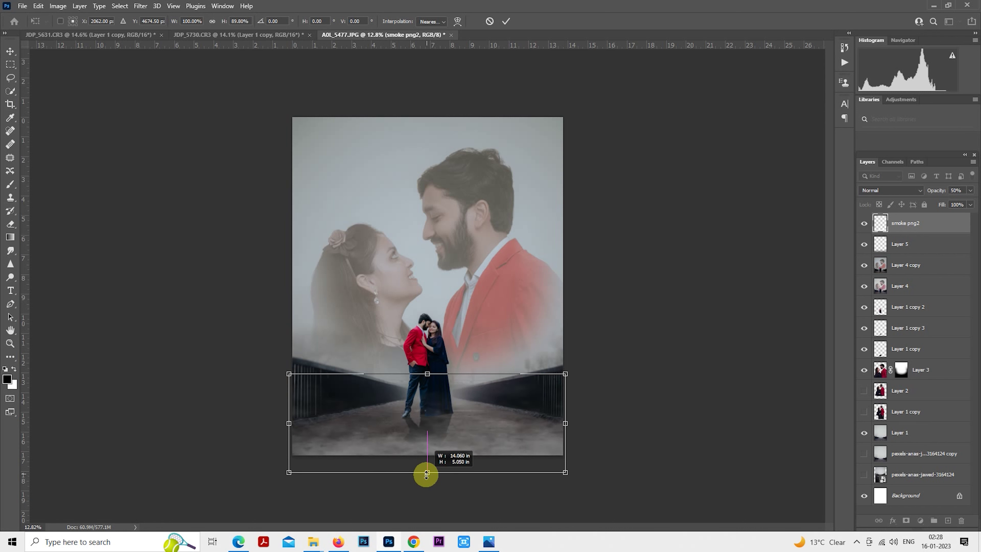
key(Return)
key(m)
key(ctrl+0)
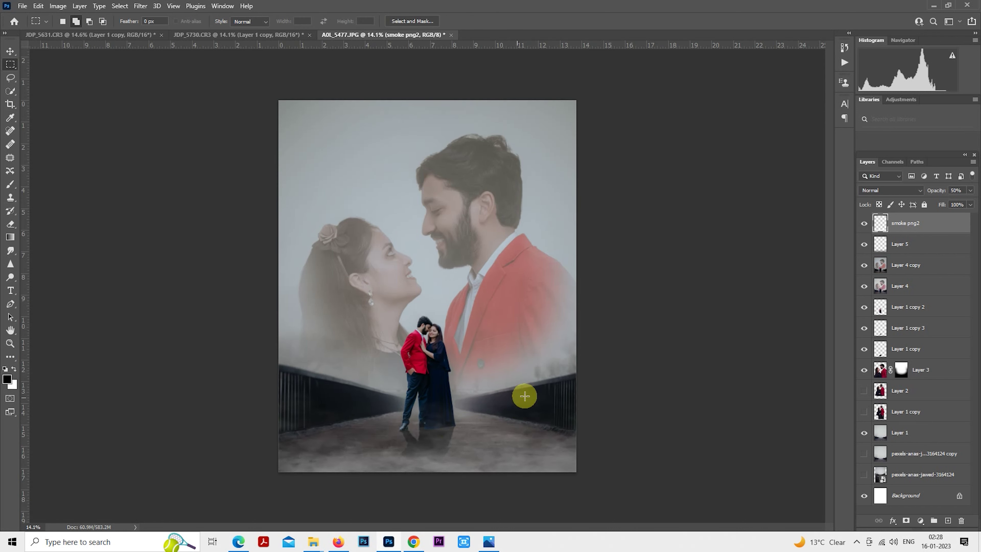
Step: Add the SOULMATES text and enlarge it centred on the poster
click(10, 290)
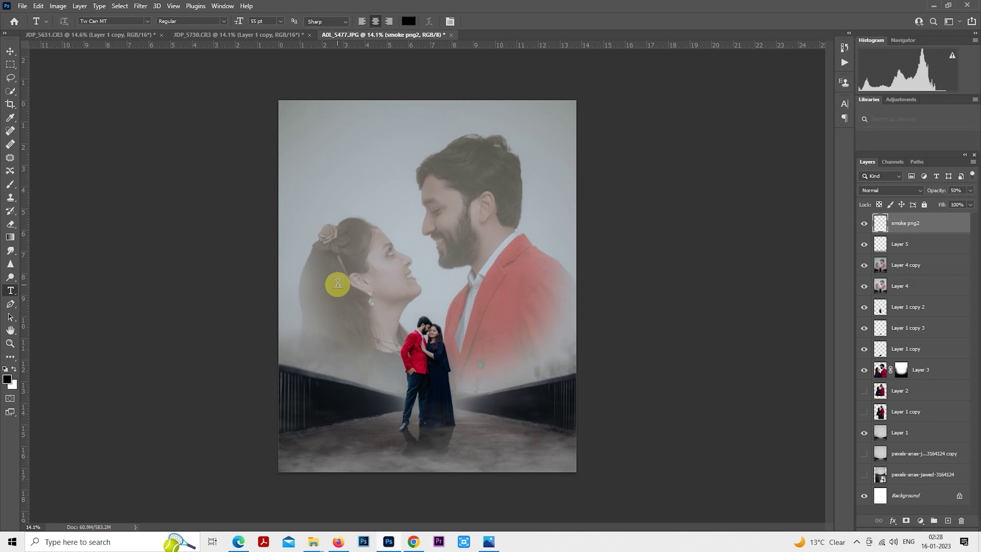
click(338, 282)
text(SOU)
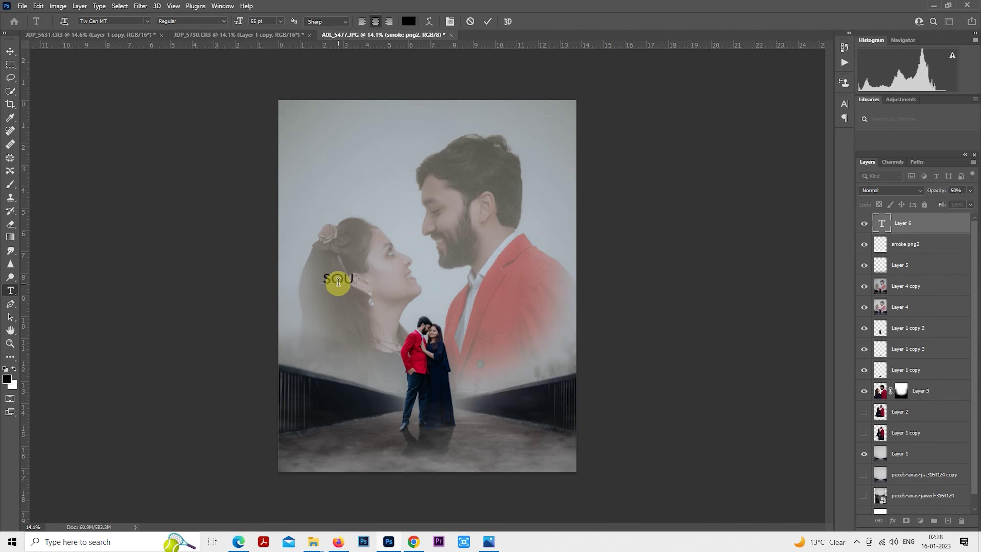
text(LMAT)
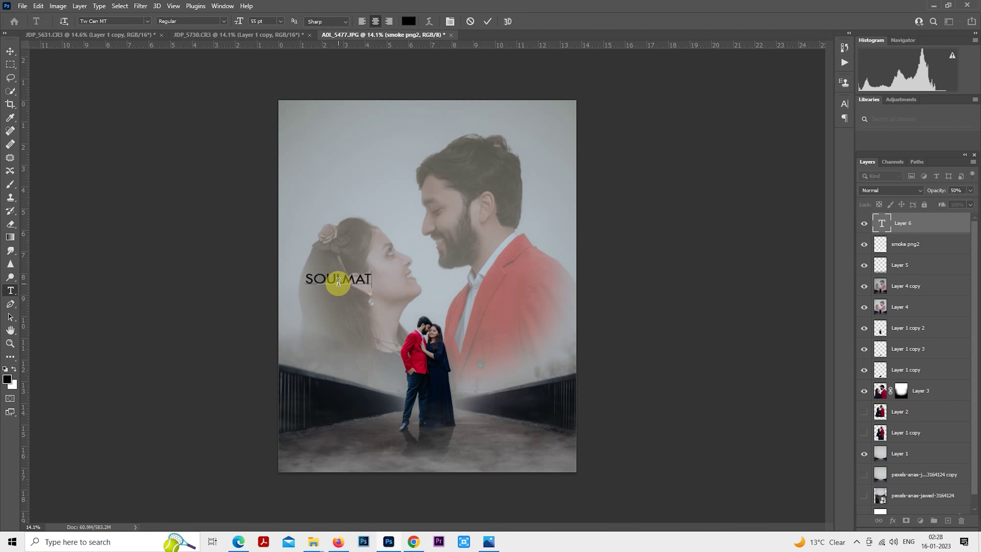
text(ES)
click(14, 66)
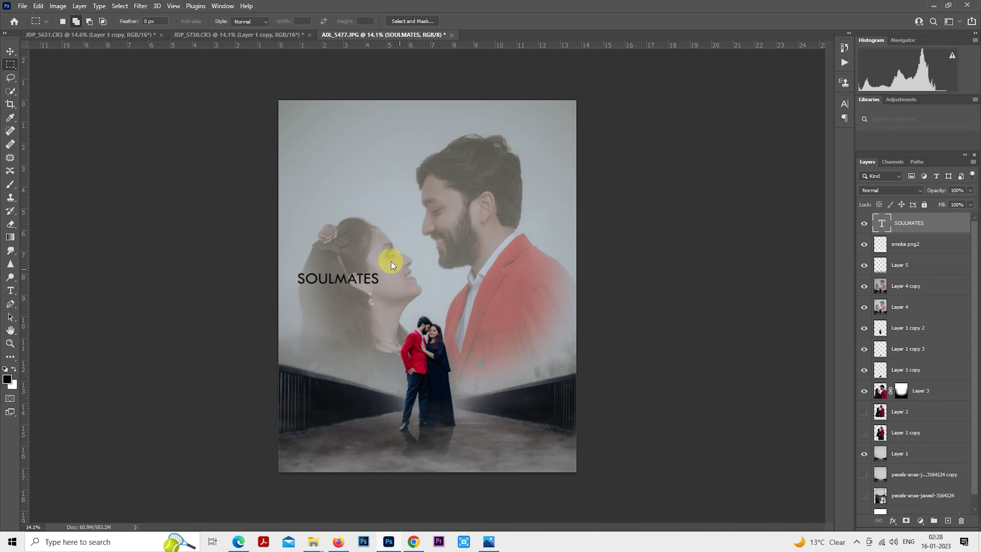
right_click(372, 240)
click(417, 340)
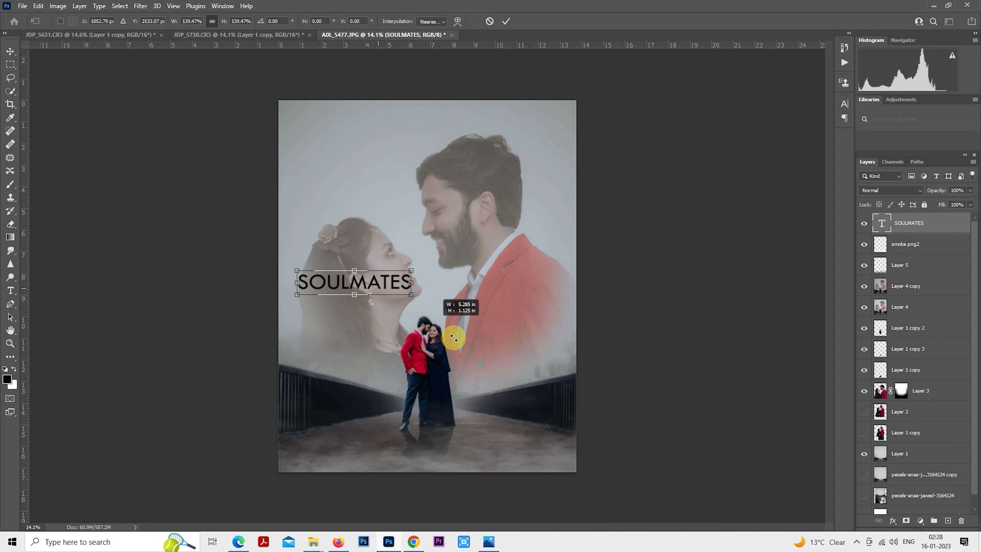
mouse_move(377, 288)
mouse_down()
mouse_move(462, 306)
mouse_move(455, 289)
mouse_up()
key(Return)
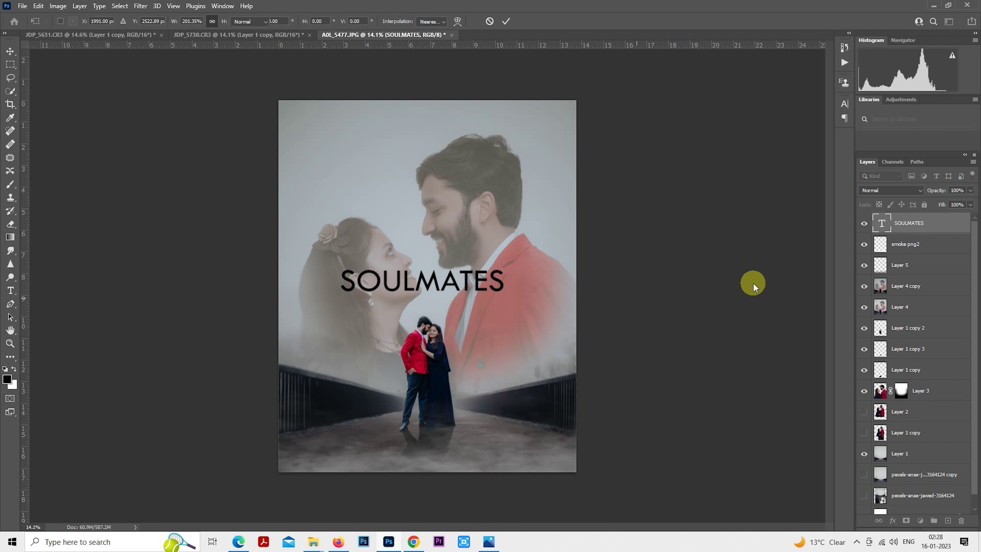
Step: Change the SOULMATES text colour to white after trying reds
double_click(881, 223)
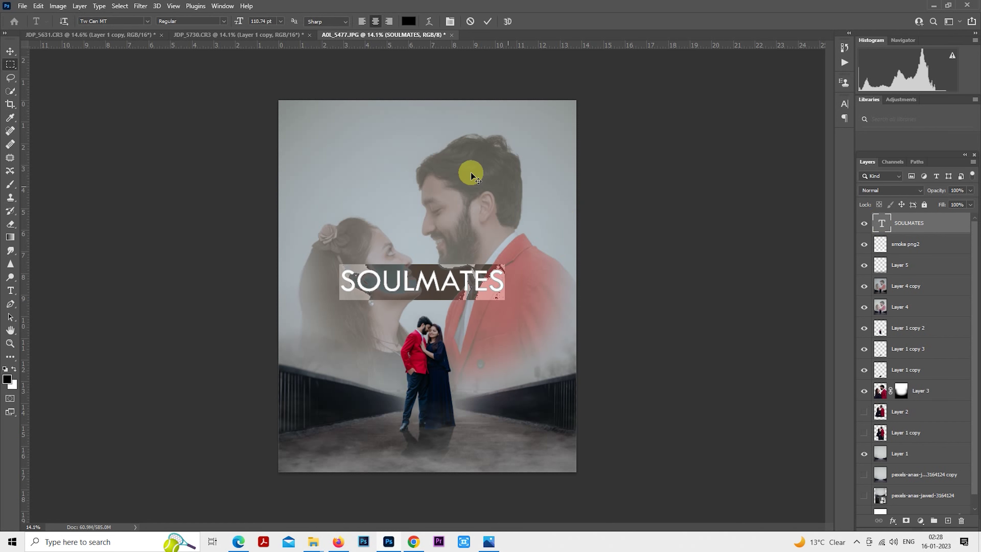
click(408, 21)
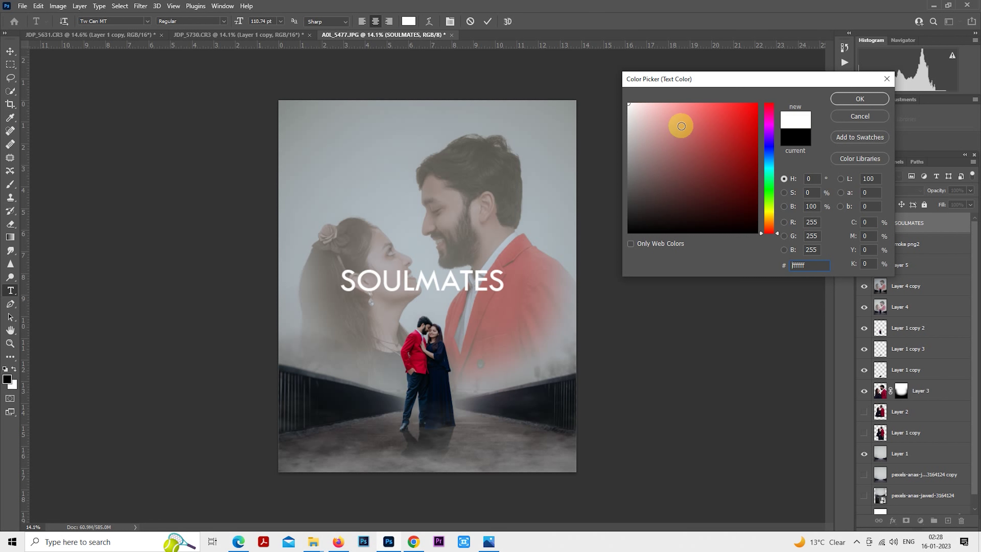
click(417, 358)
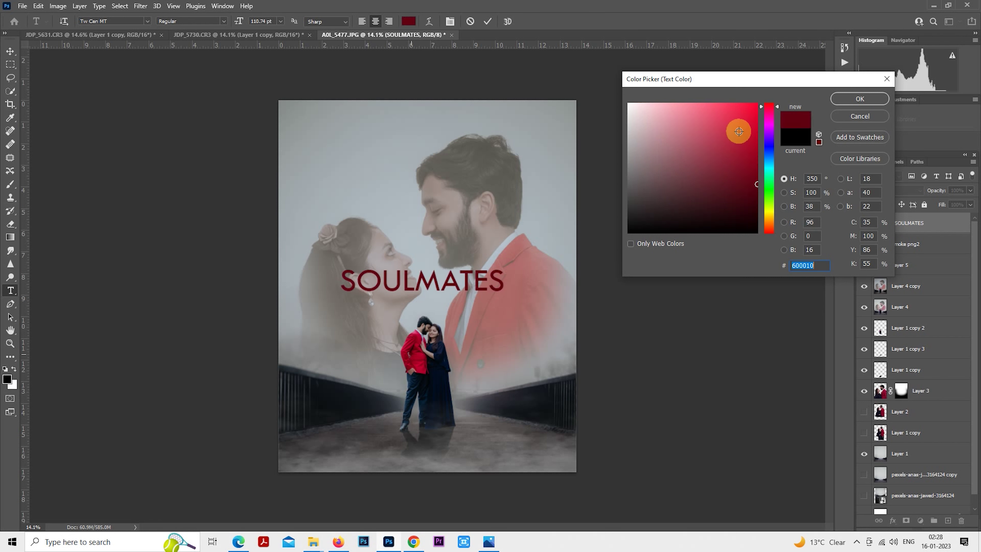
drag(726, 126, 755, 107)
click(717, 121)
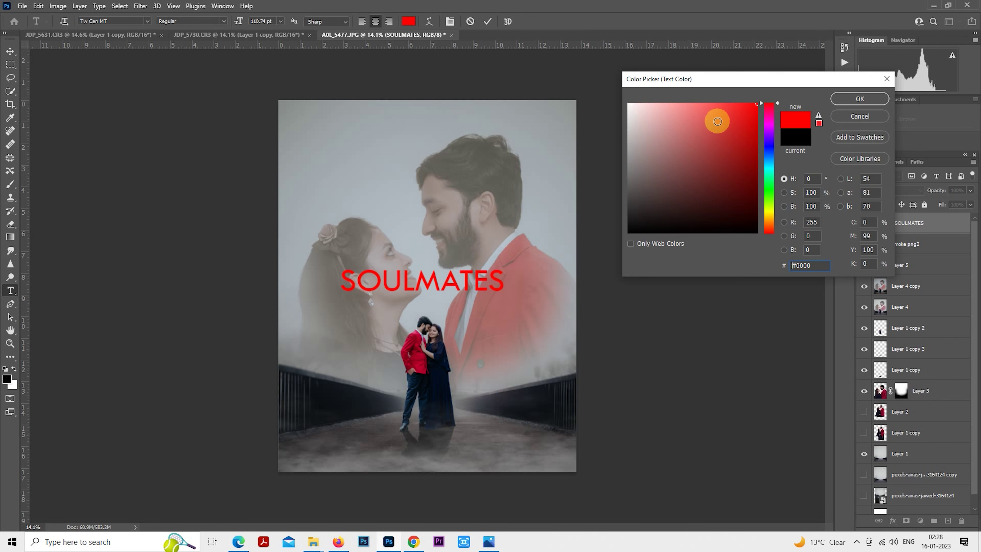
drag(696, 123, 604, 89)
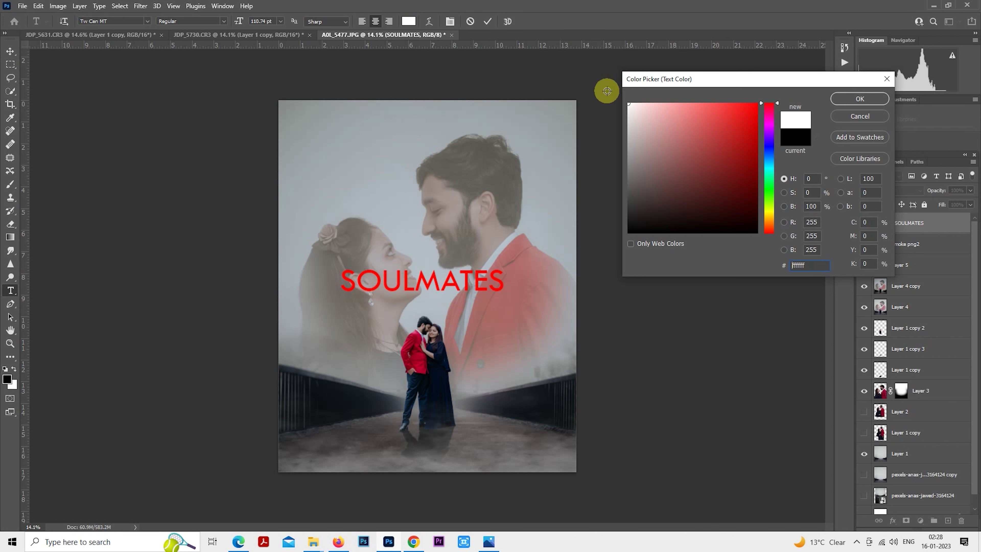
click(842, 98)
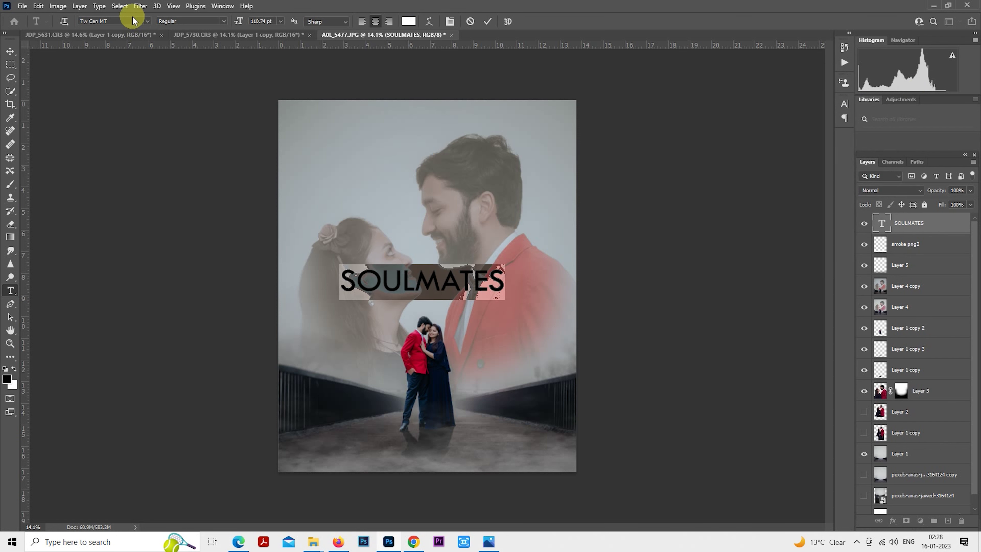
Step: Set the SOULMATES title font to Bricktown
click(143, 22)
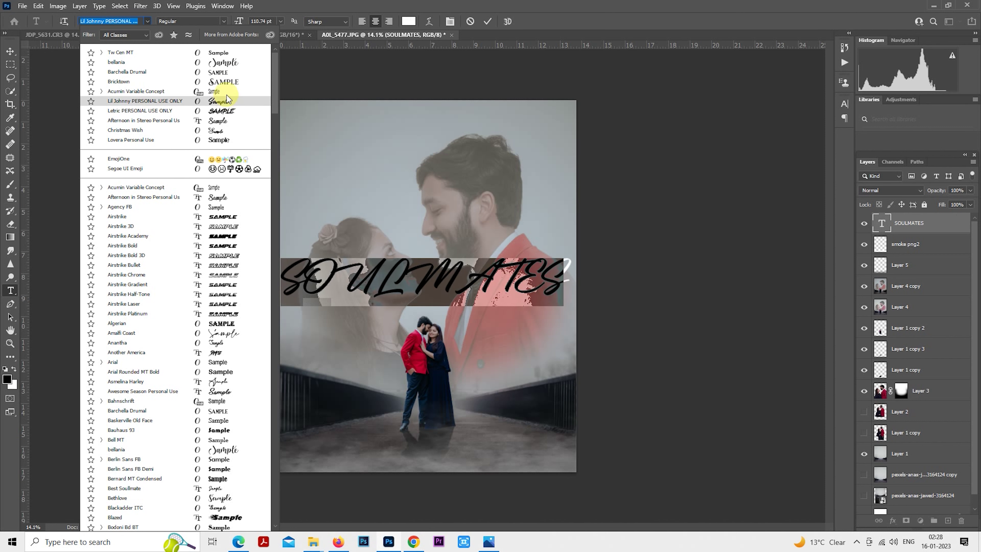
click(232, 82)
key(ctrl+Return)
key(m)
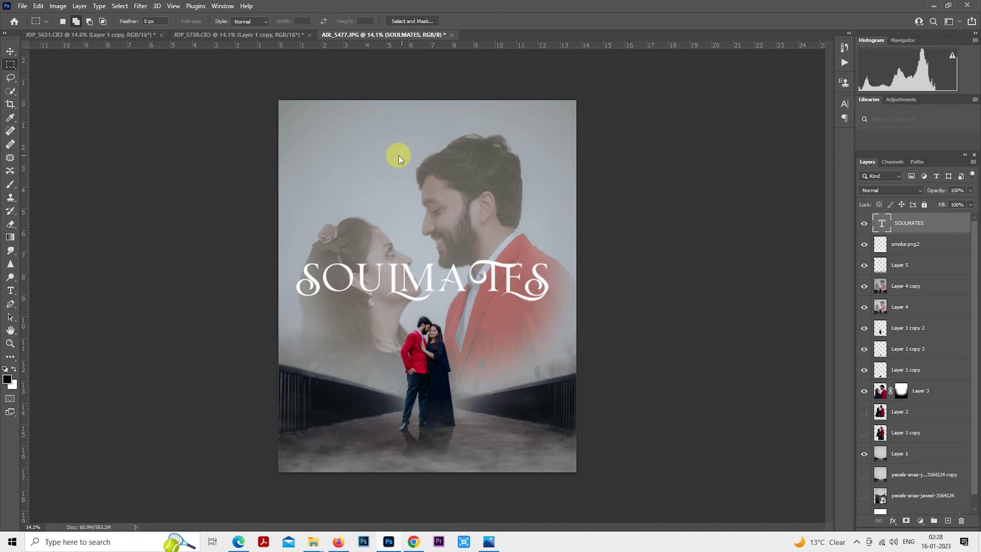
Step: Shrink SOULMATES to about 67%, move it near the bottom, and drag in the caption file
right_click(399, 221)
click(469, 310)
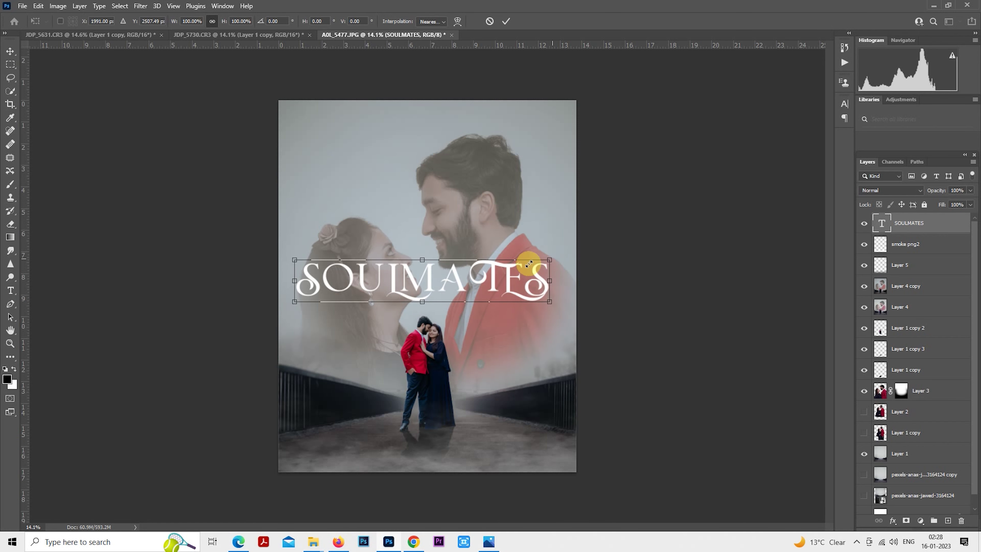
drag(550, 260, 466, 273)
mouse_move(400, 284)
mouse_down()
mouse_move(456, 436)
mouse_move(475, 432)
mouse_up()
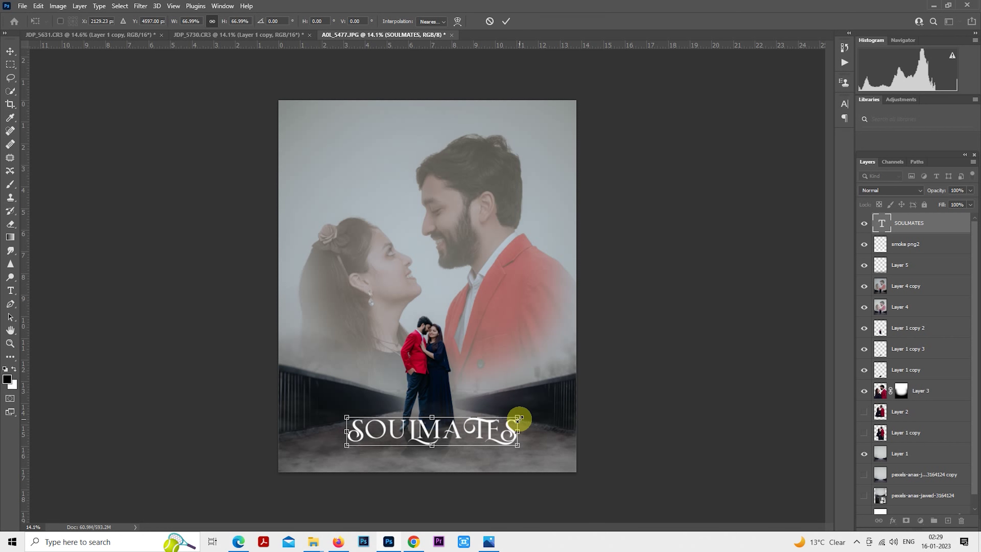
key(Return)
key(m)
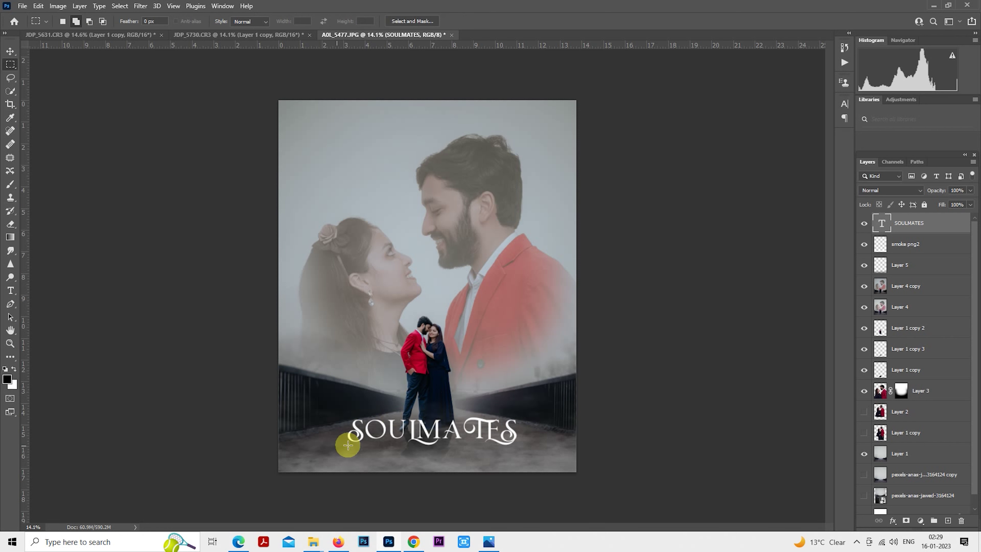
click(349, 495)
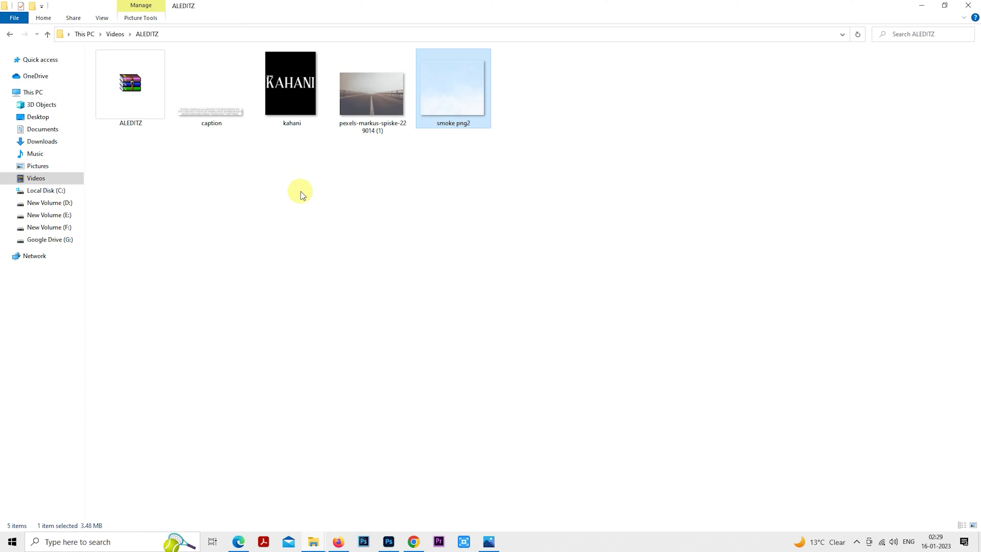
drag(238, 112, 428, 457)
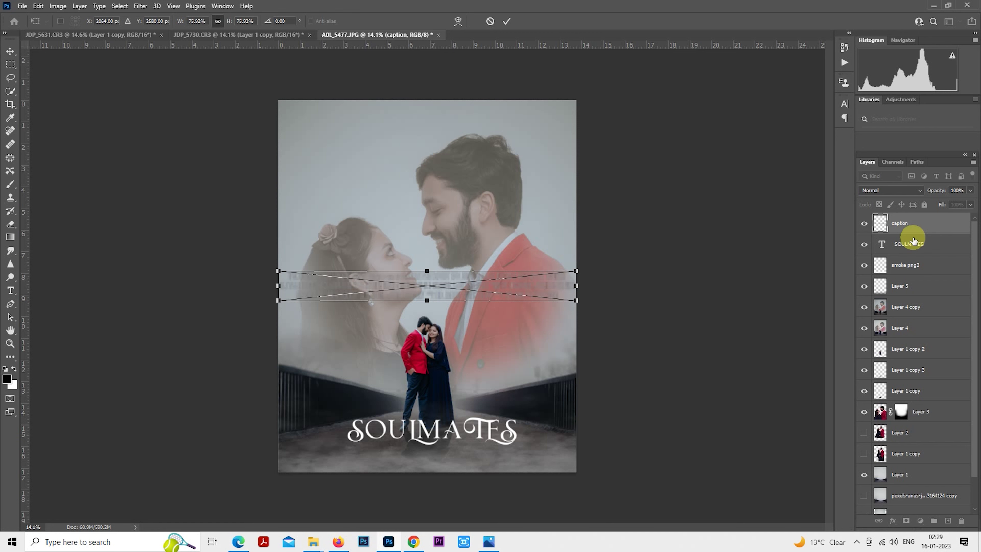
Step: Rasterize the caption layer and whiten it with Hue/Saturation Lightness +100
click(900, 229)
right_click(900, 229)
click(814, 280)
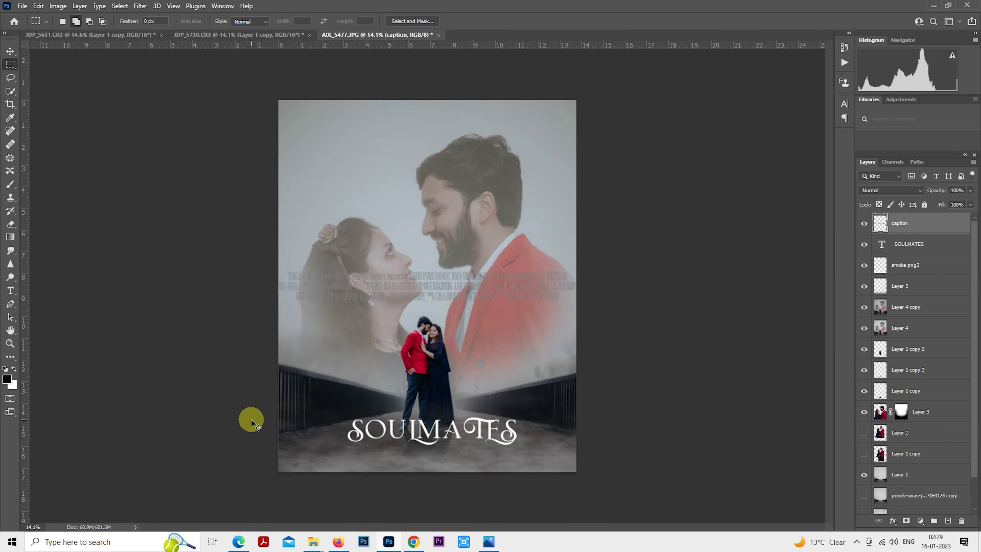
key(ctrl+u)
drag(707, 179, 757, 178)
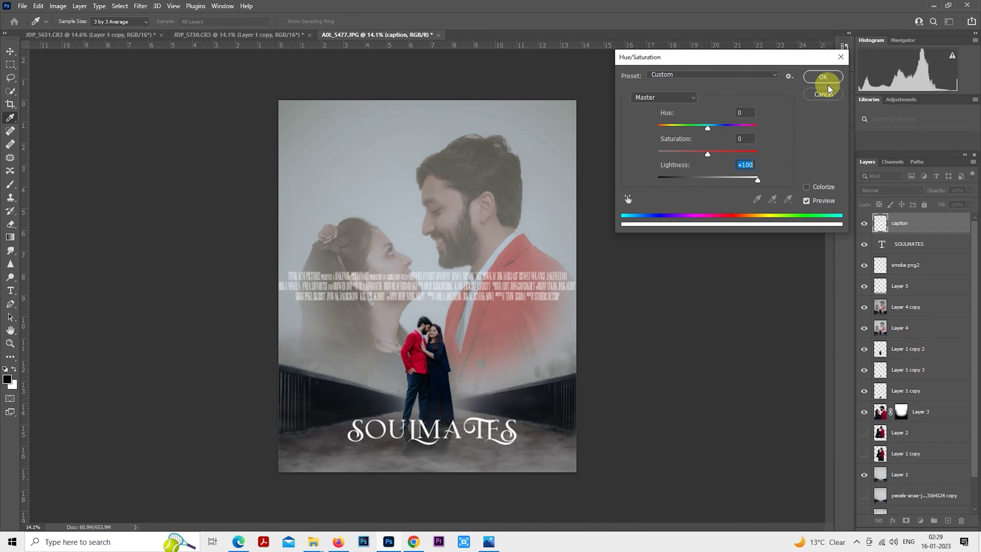
click(824, 79)
Step: Shrink the caption into a thin strip beneath the SOULMATES title
right_click(442, 276)
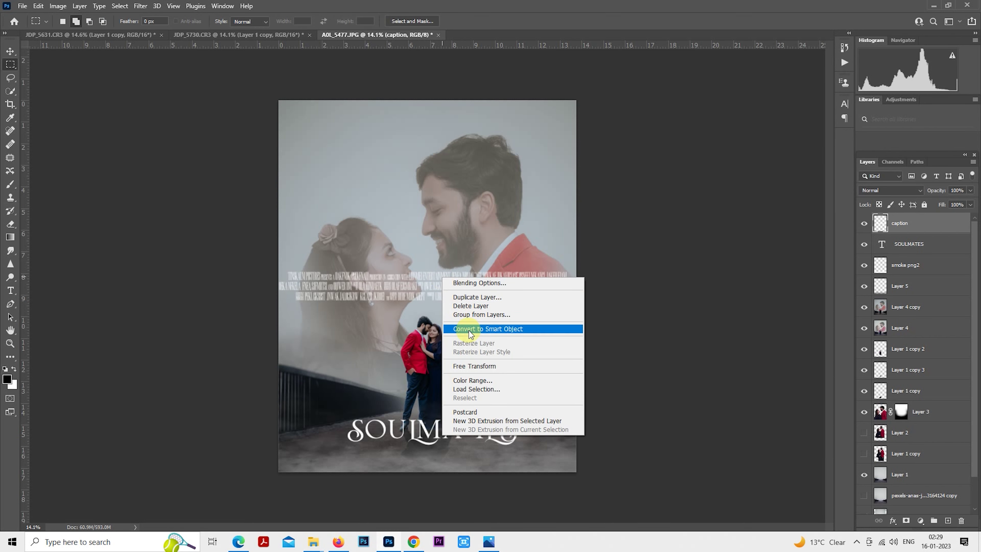
click(478, 366)
drag(428, 270, 425, 274)
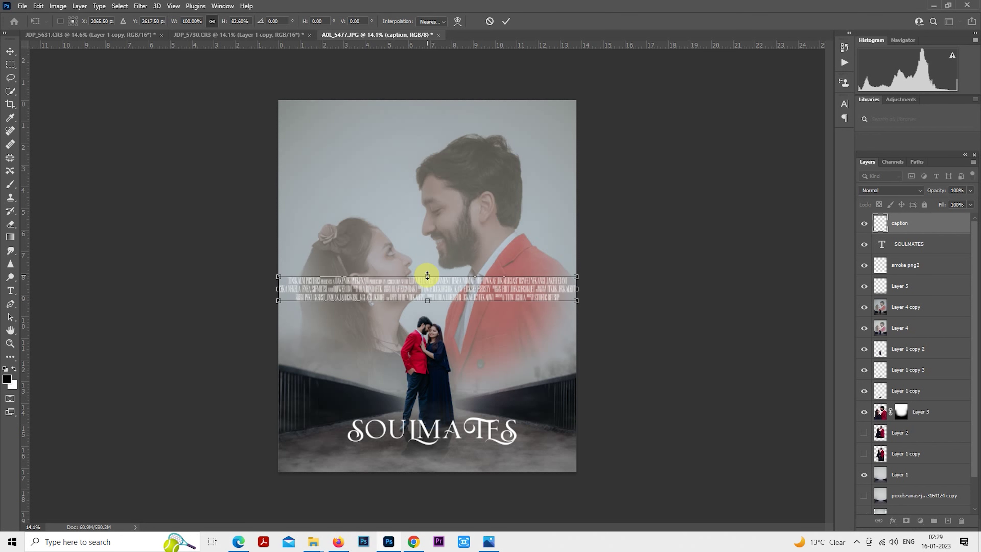
mouse_move(576, 275)
mouse_down()
mouse_move(486, 285)
mouse_move(453, 456)
mouse_up()
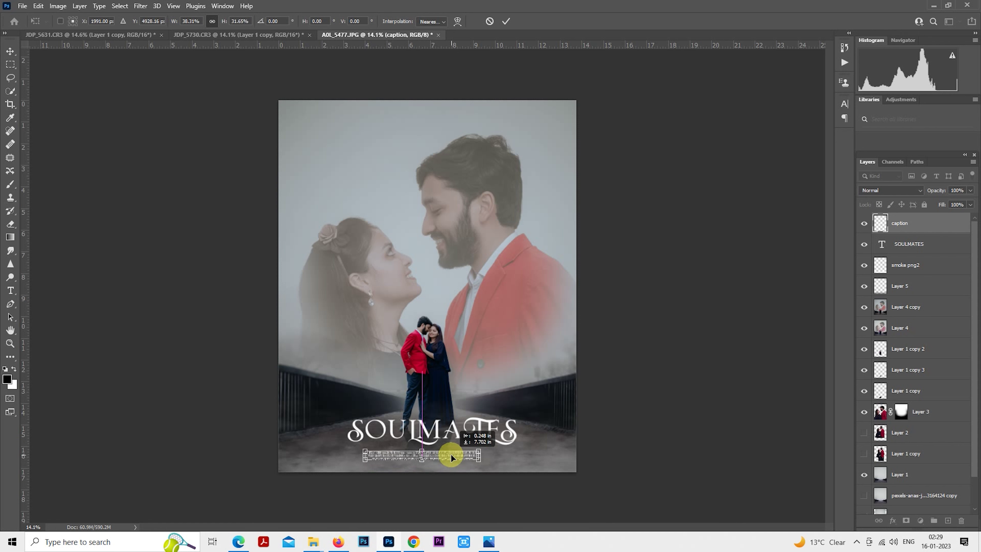
key(Return)
Step: Enlarge the caption slightly and centre it under the title
key(m)
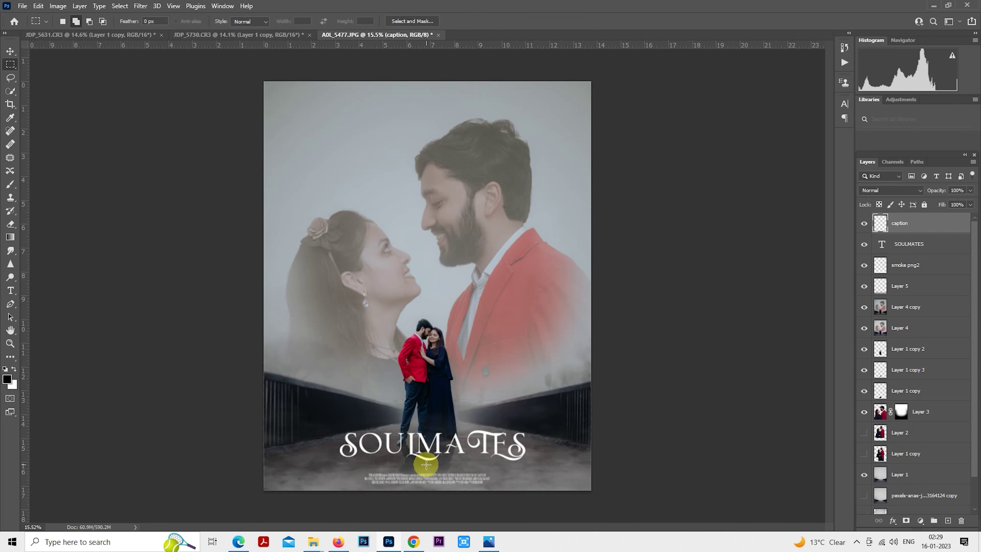
scroll(465, 354, up, 3)
scroll(463, 392, up, 2)
right_click(465, 390)
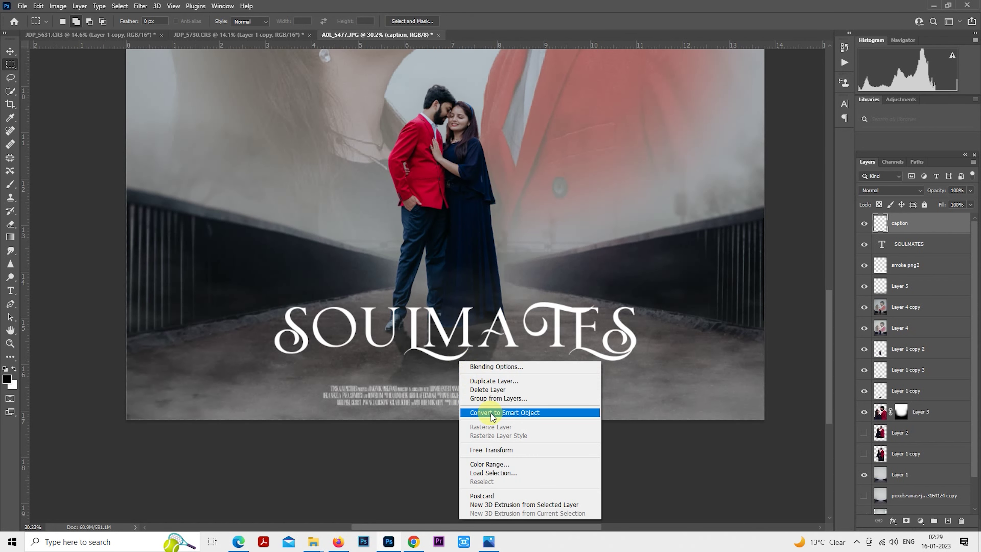
click(557, 448)
mouse_move(564, 404)
mouse_down()
mouse_move(574, 405)
mouse_move(520, 388)
mouse_move(592, 412)
mouse_up()
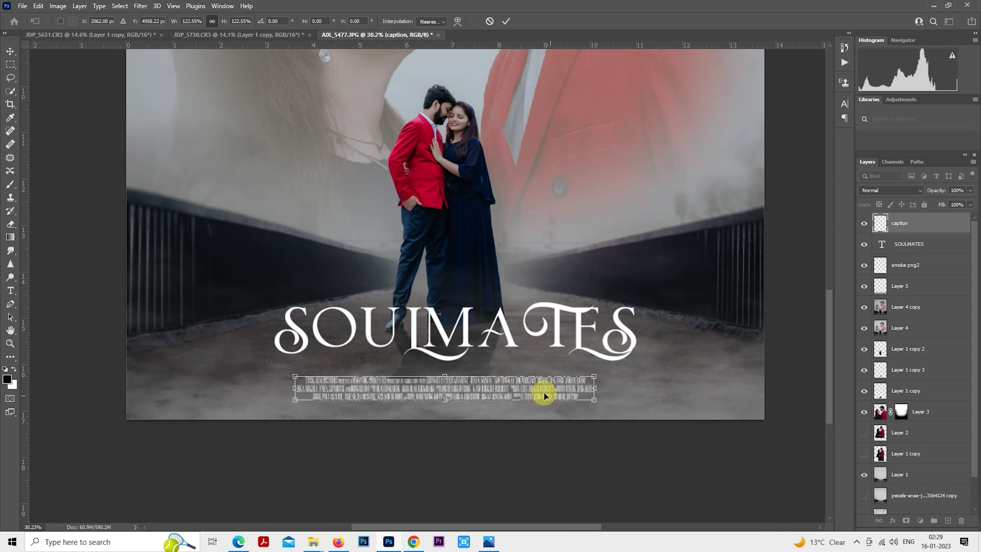
drag(539, 388, 540, 391)
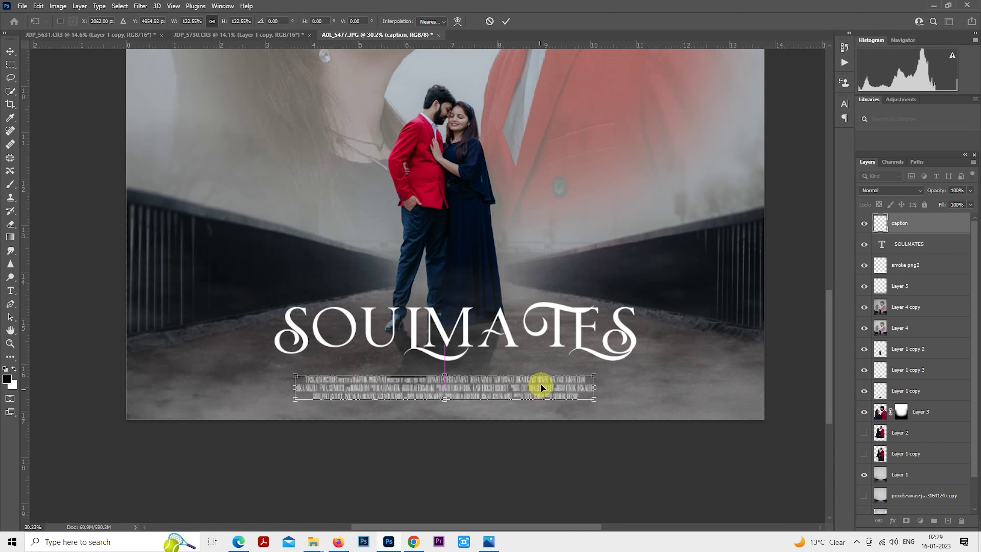
key(Return)
Step: Nudge the SOULMATES title slightly left and down into centre
click(888, 243)
key(m)
drag(513, 322, 512, 327)
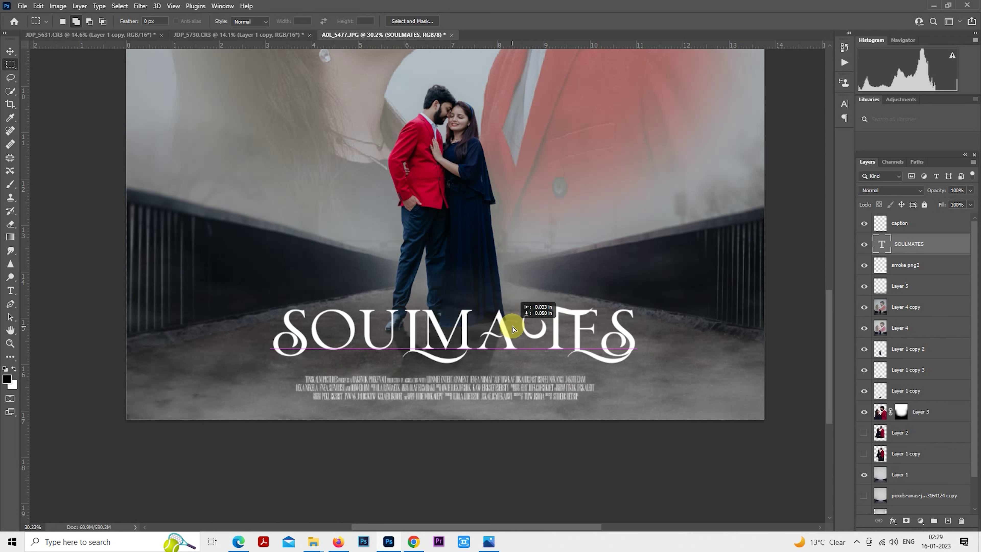
right_click(449, 319)
click(484, 405)
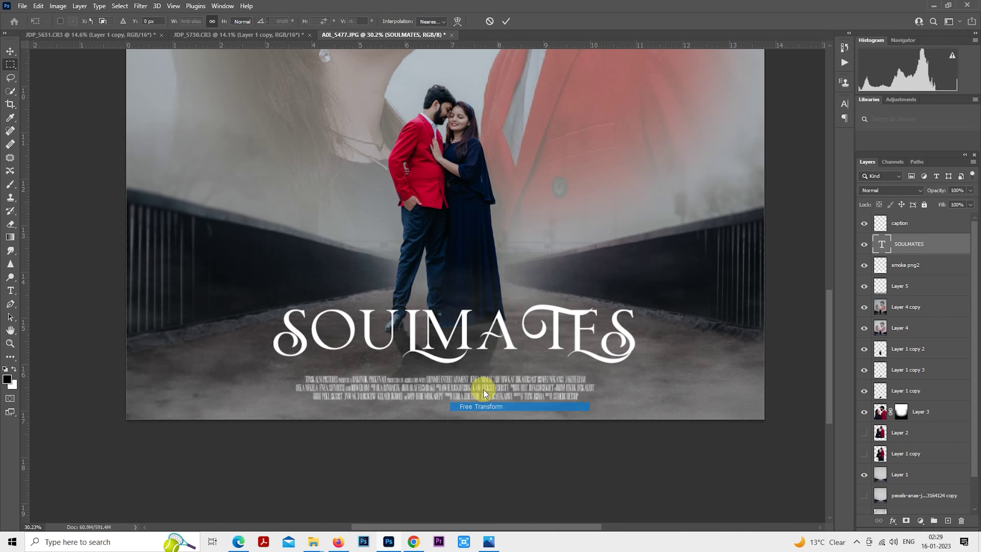
drag(476, 343, 475, 346)
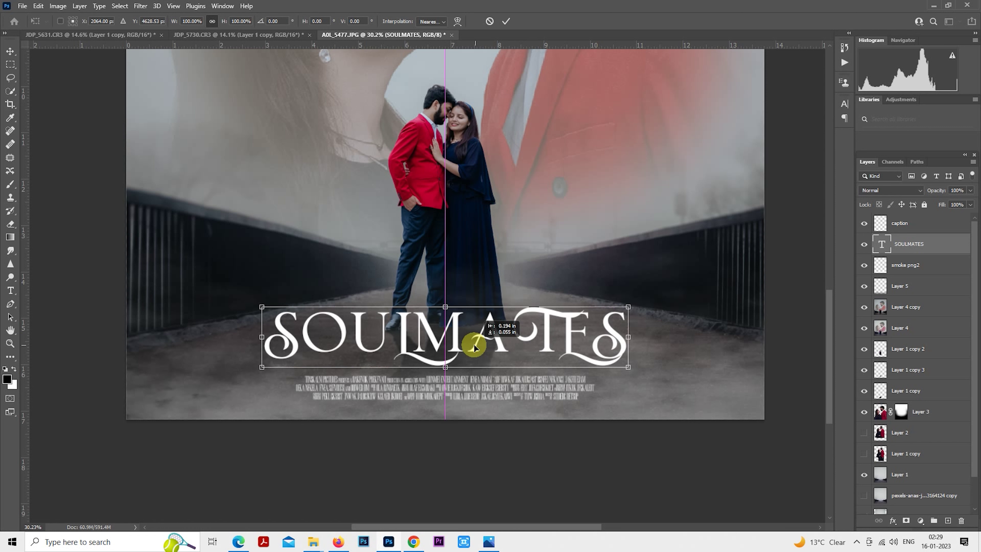
key(Return)
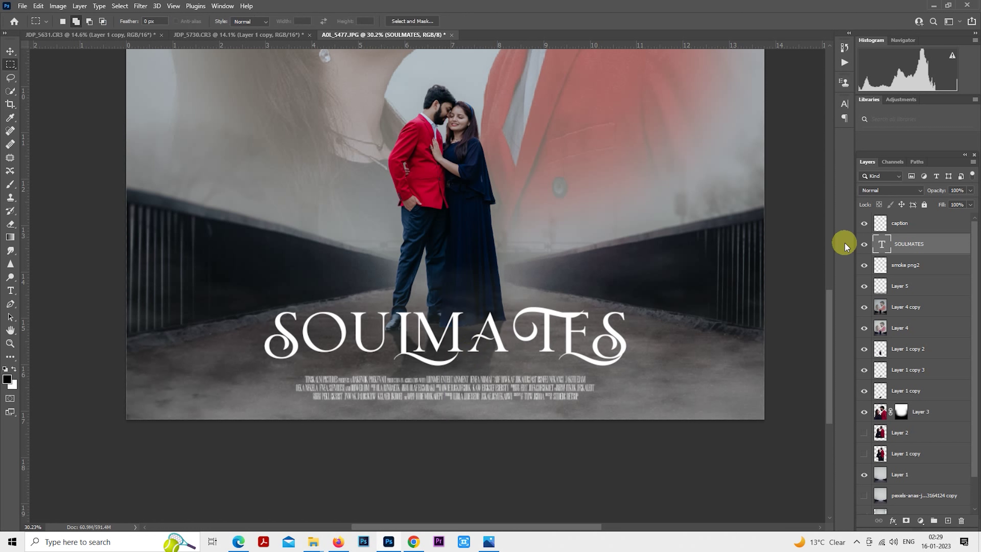
Step: Nudge the credits block slightly left to centre, then fit the poster on screen
click(886, 228)
right_click(472, 355)
click(486, 445)
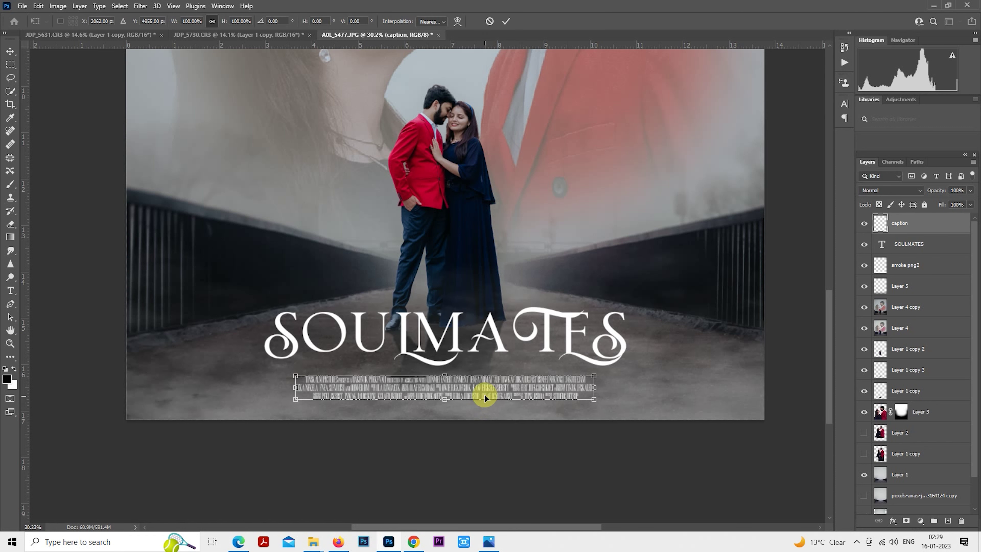
drag(484, 394, 484, 395)
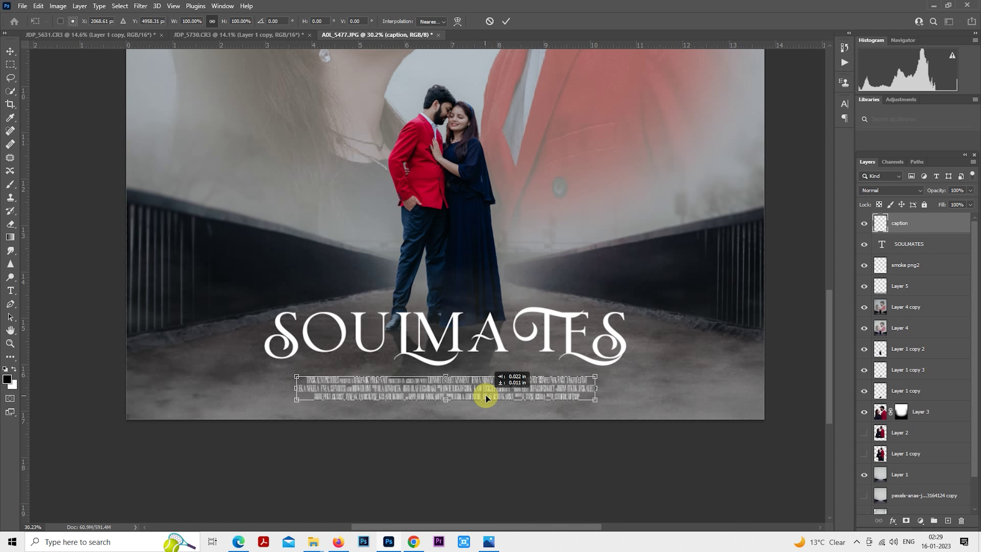
key(Return)
key(ctrl+minus)
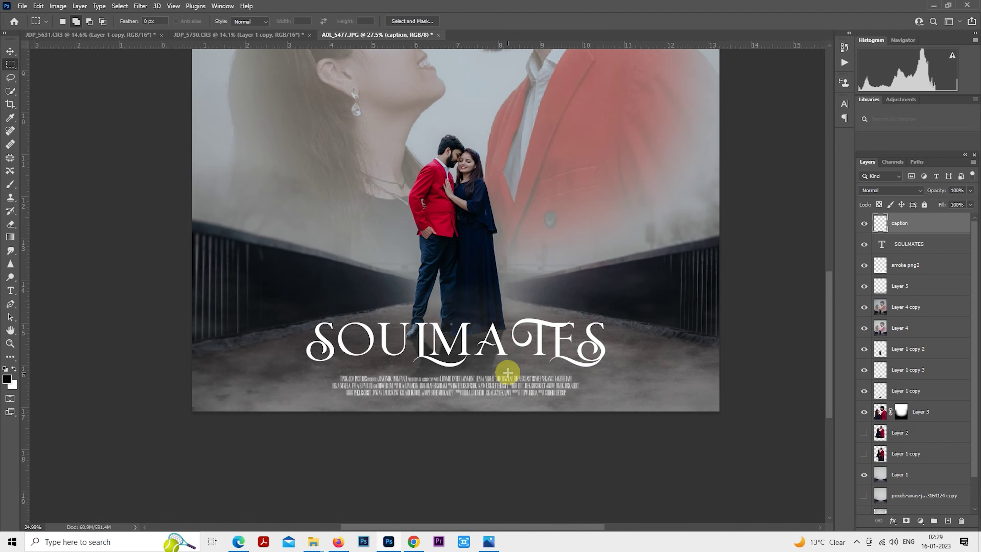
key(ctrl+minus)
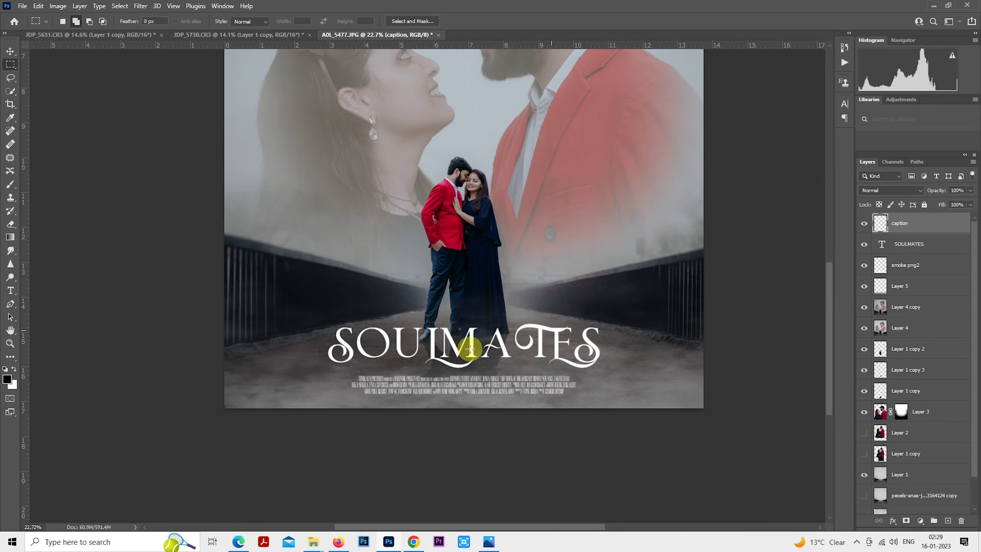
key(ctrl+0)
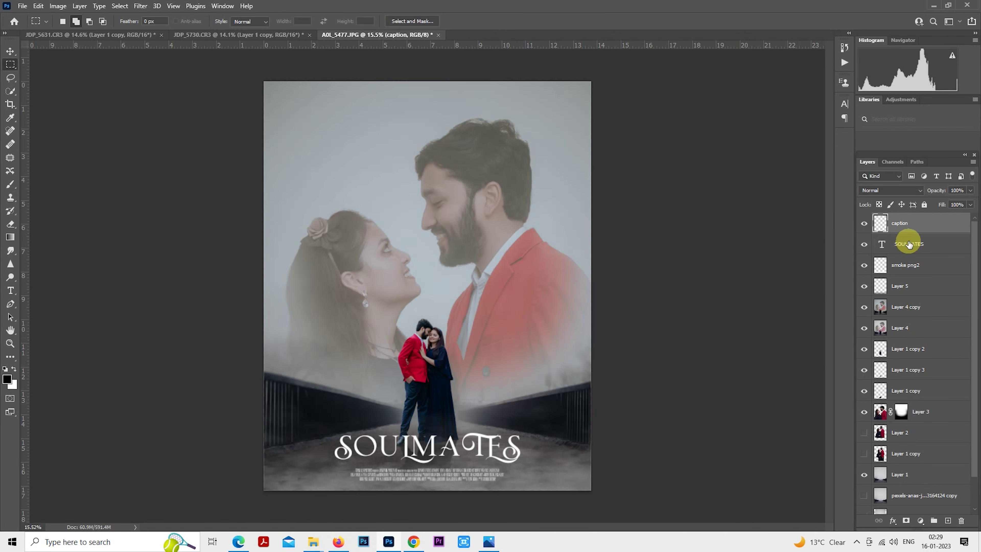
Step: In SOULMATES Layer Style, try a red Color Overlay
double_click(881, 249)
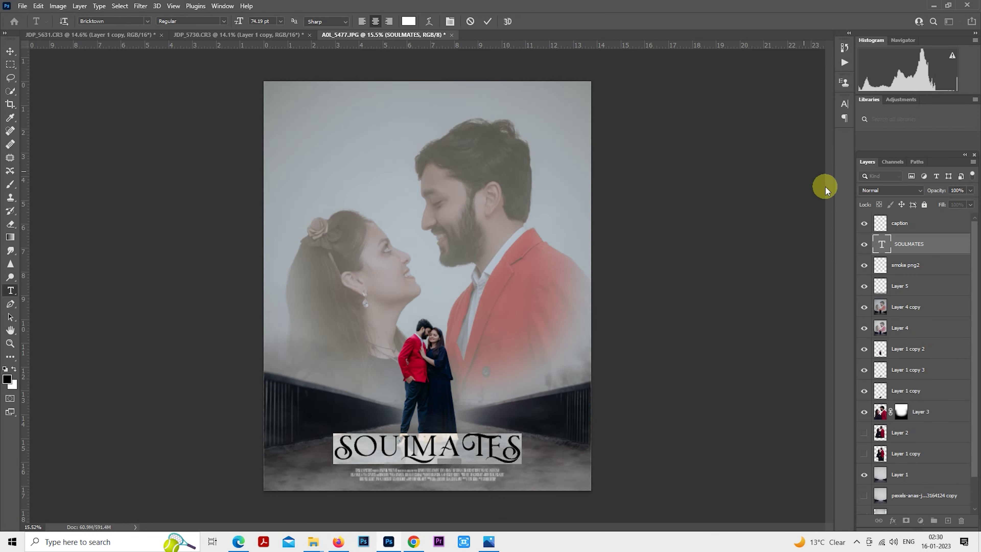
click(919, 247)
right_click(917, 242)
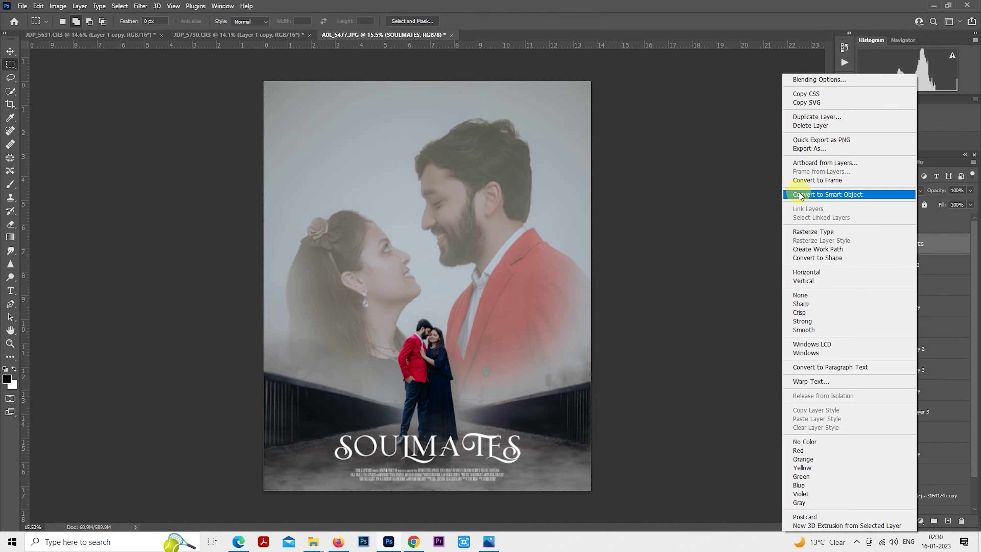
key(Escape)
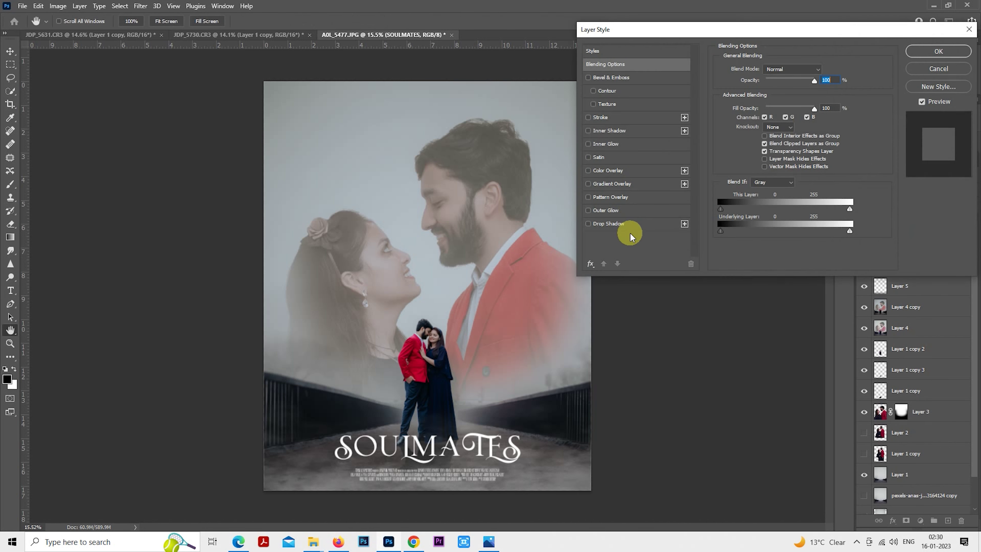
click(630, 170)
click(823, 70)
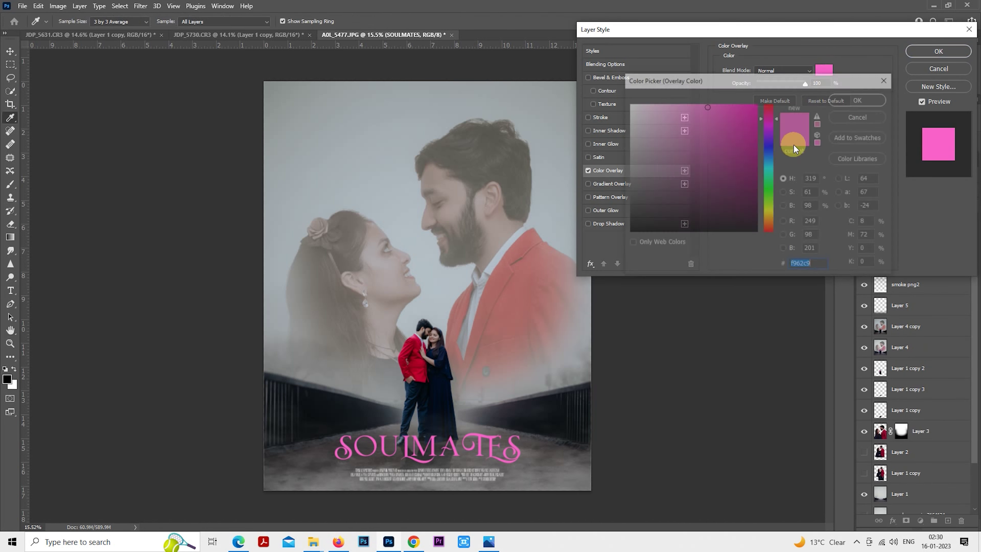
click(744, 154)
click(769, 109)
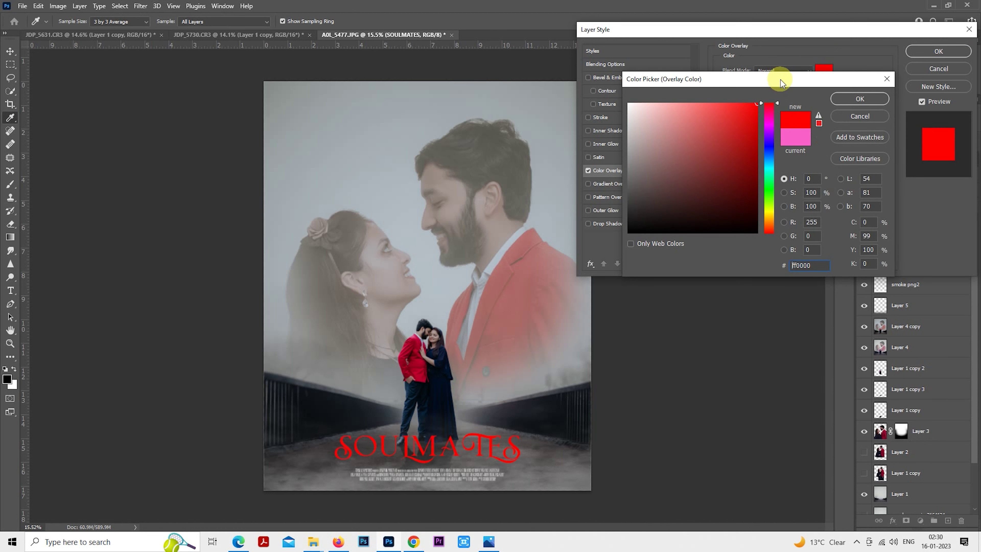
Step: Discard the red overlay to keep the title white and add a 16%-opacity Drop Shadow
click(858, 116)
click(588, 171)
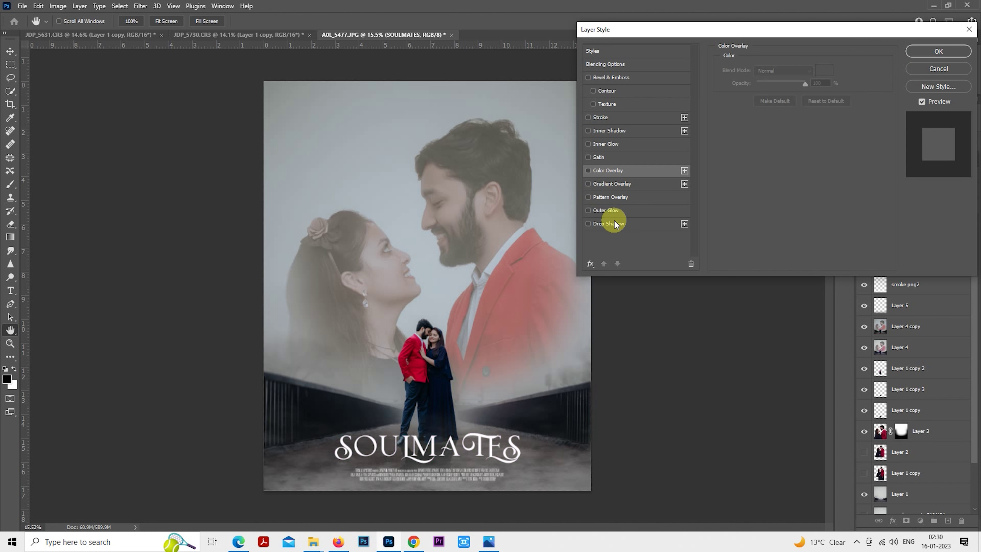
click(615, 223)
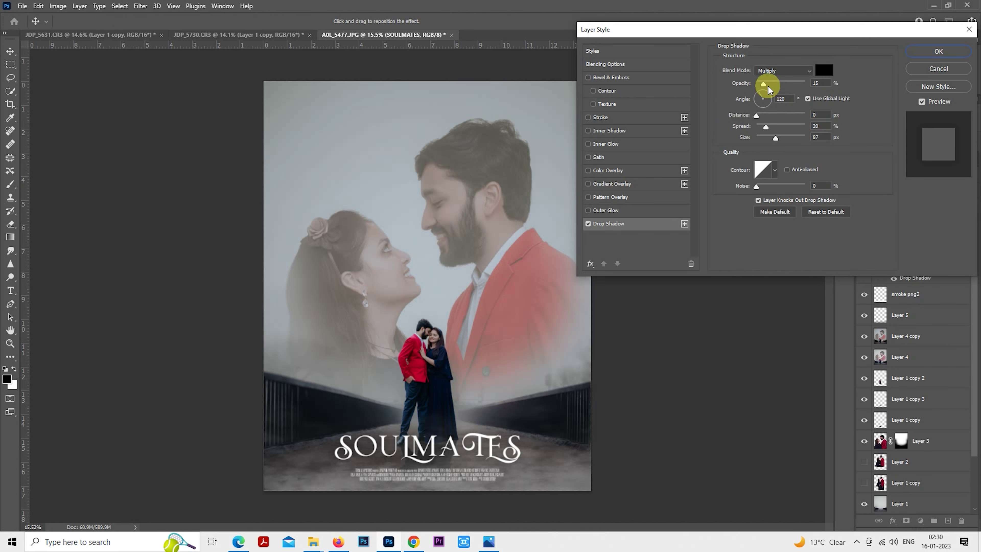
drag(766, 82, 764, 83)
Step: Enable Bevel & Emboss with Shadow Mode colour d31f1f
click(603, 78)
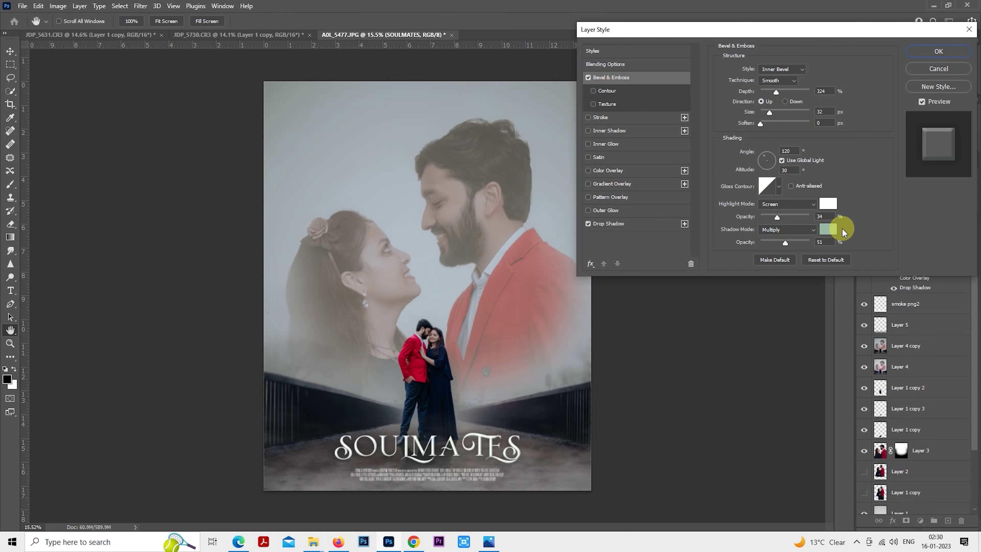
click(828, 229)
click(416, 362)
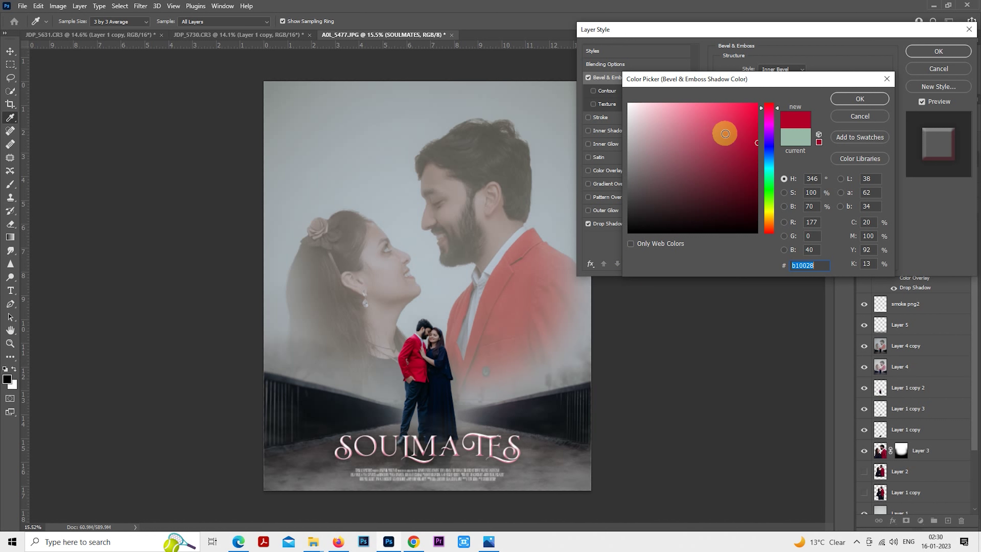
drag(764, 116, 777, 94)
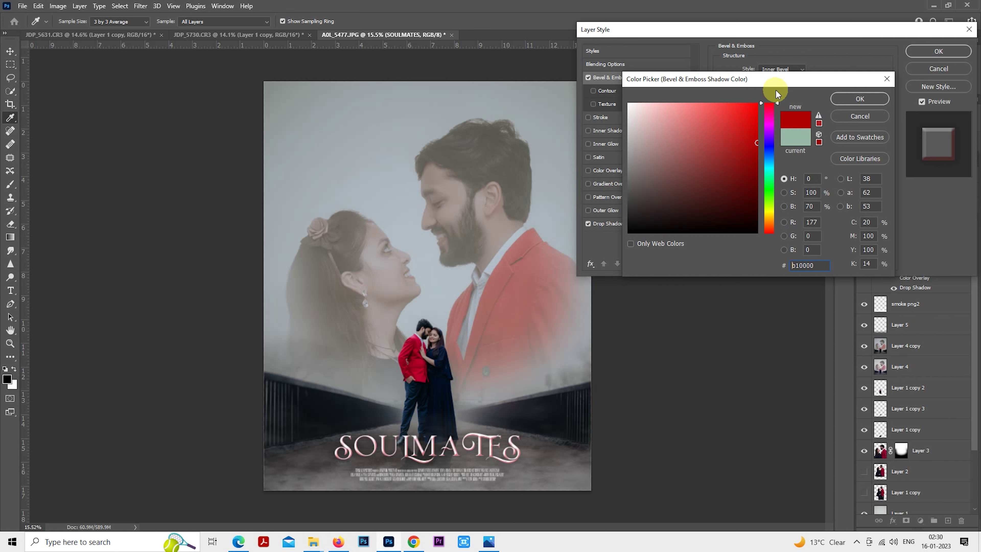
click(738, 125)
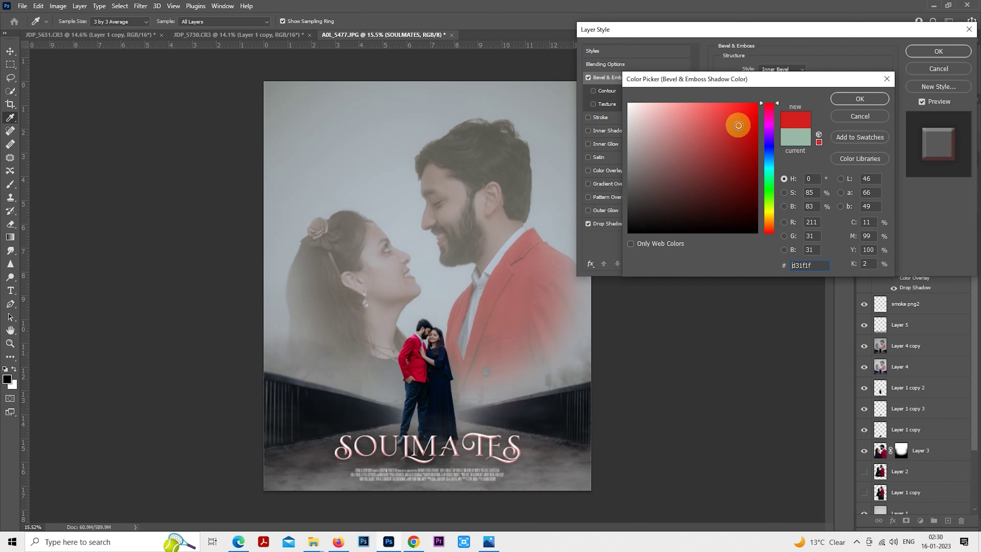
click(836, 102)
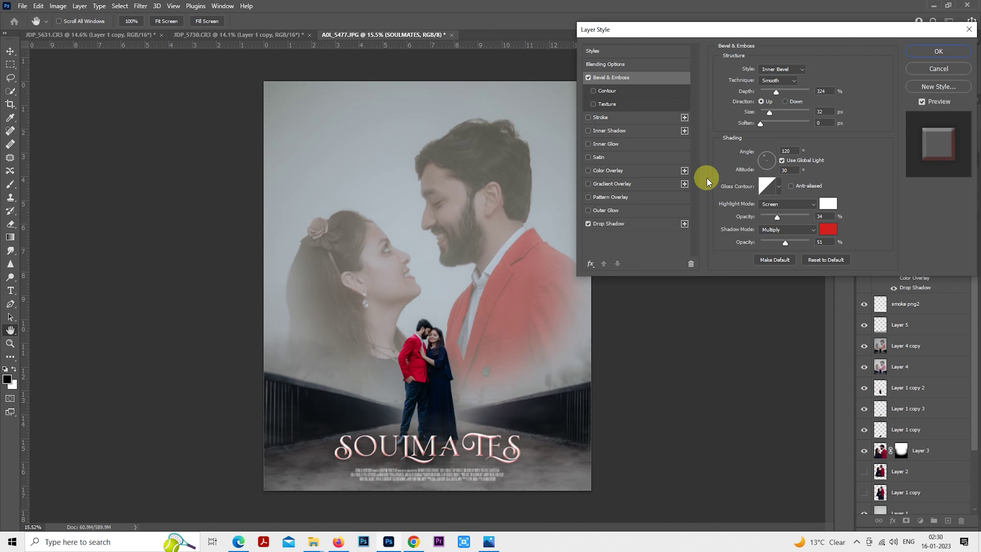
Step: Set the Drop Shadow to 23% spread and 92 px size
click(634, 224)
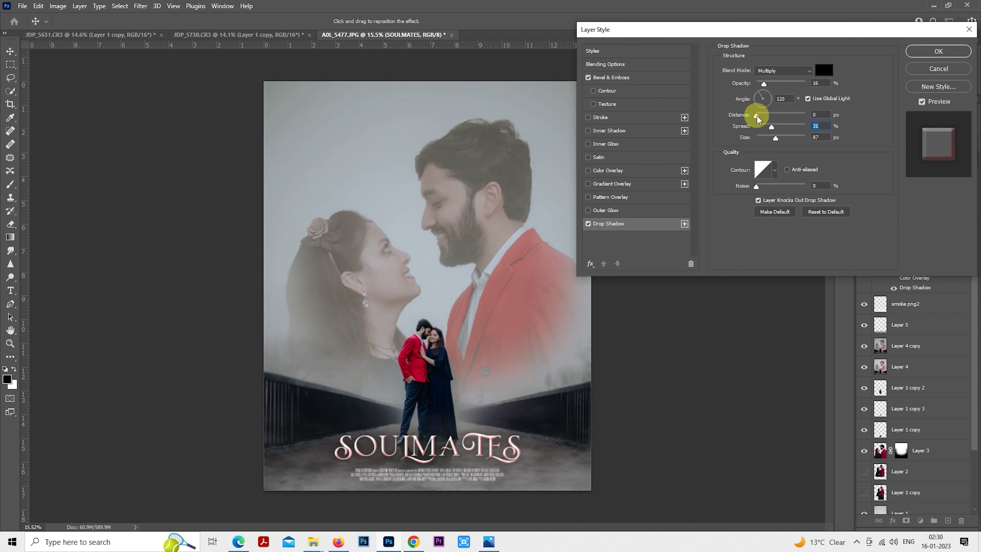
drag(756, 115, 775, 137)
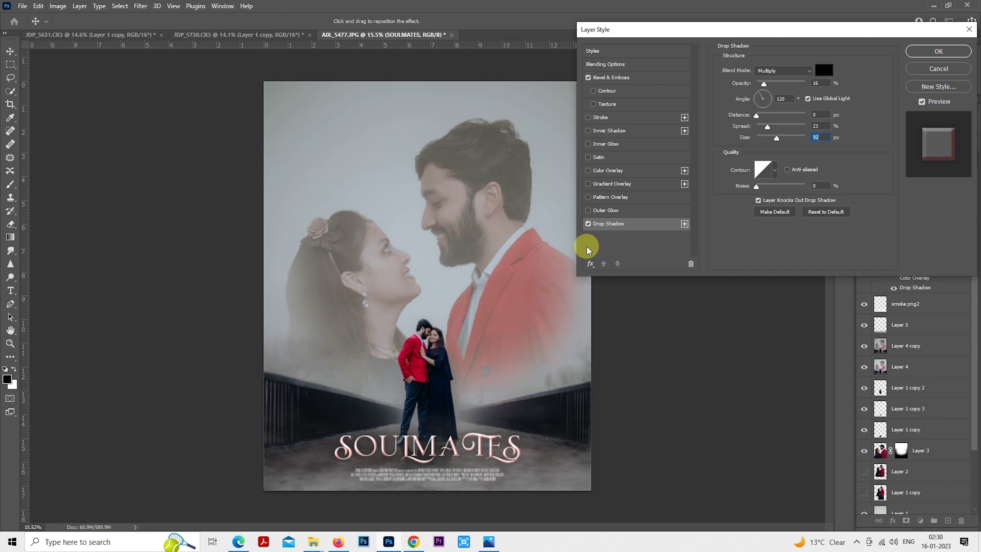
click(589, 225)
Step: Apply the bevel and shadow effects and toggle them to compare
click(914, 52)
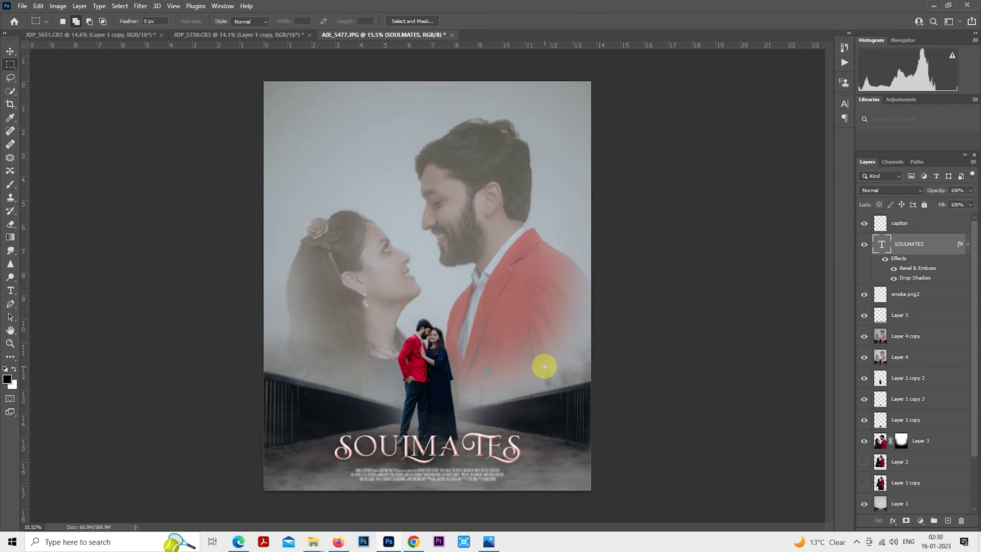
scroll(464, 466, up, 2)
scroll(464, 467, up, 3)
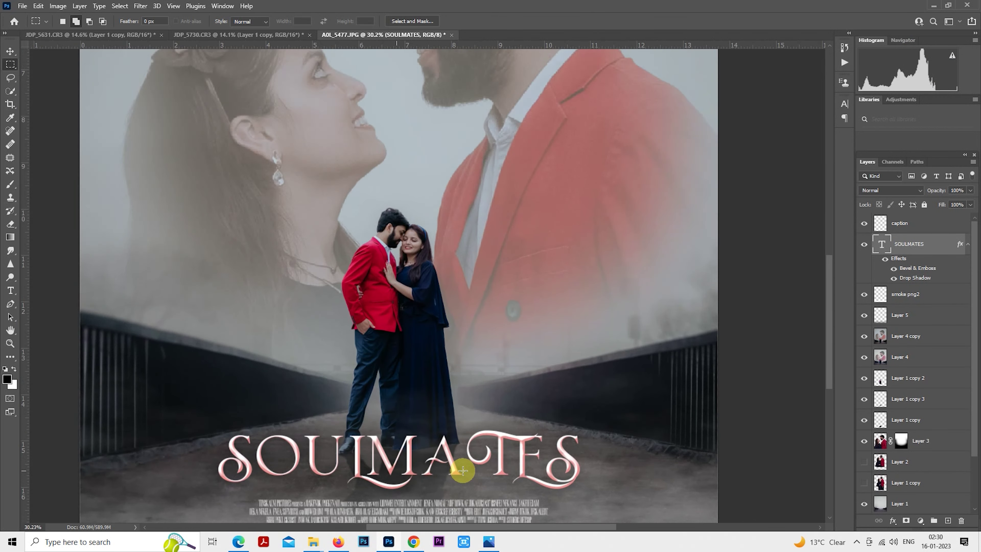
scroll(463, 469, up, 1)
scroll(462, 470, up, 1)
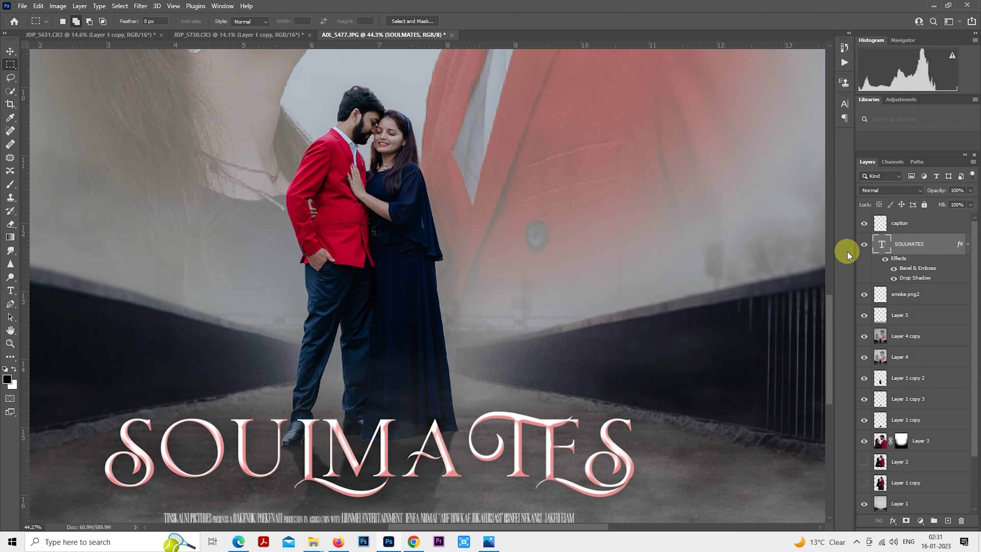
click(885, 258)
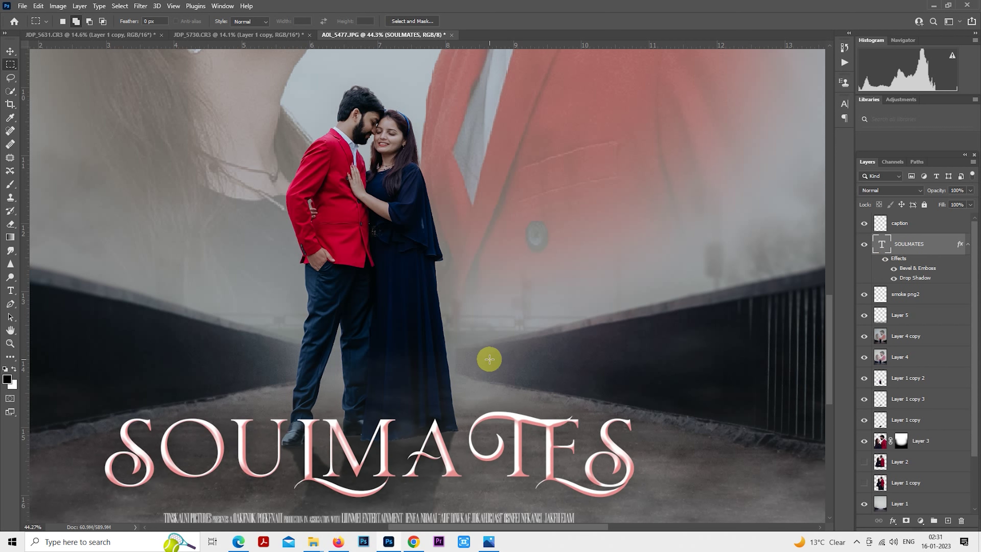
scroll(489, 359, down, 2)
scroll(489, 359, down, 2)
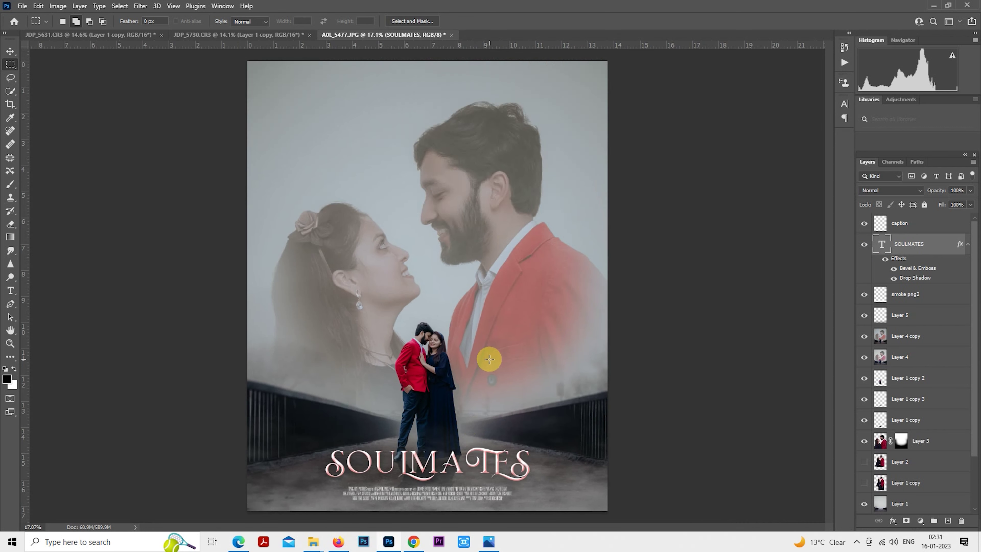
Step: Change the SOULMATES title font to Tw Cen MT
double_click(881, 244)
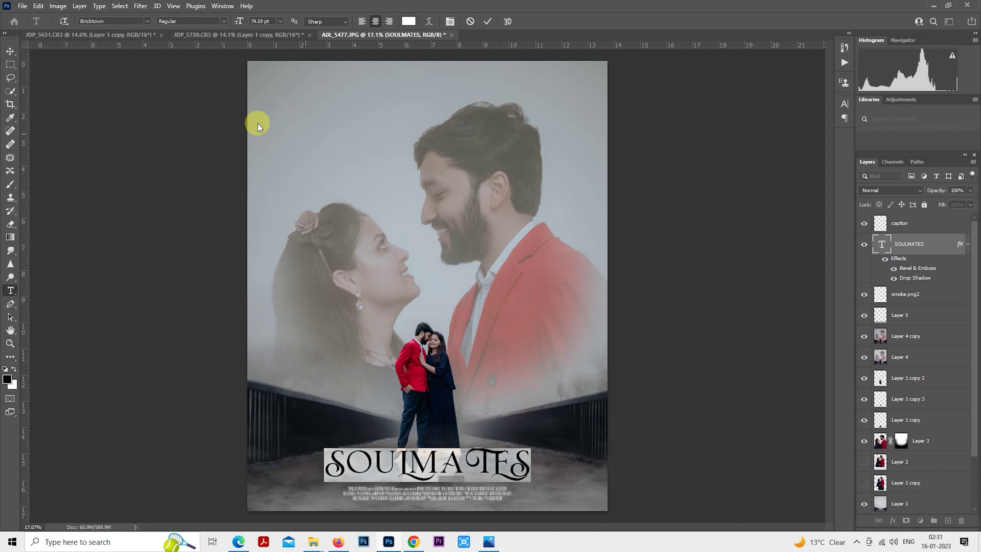
click(148, 20)
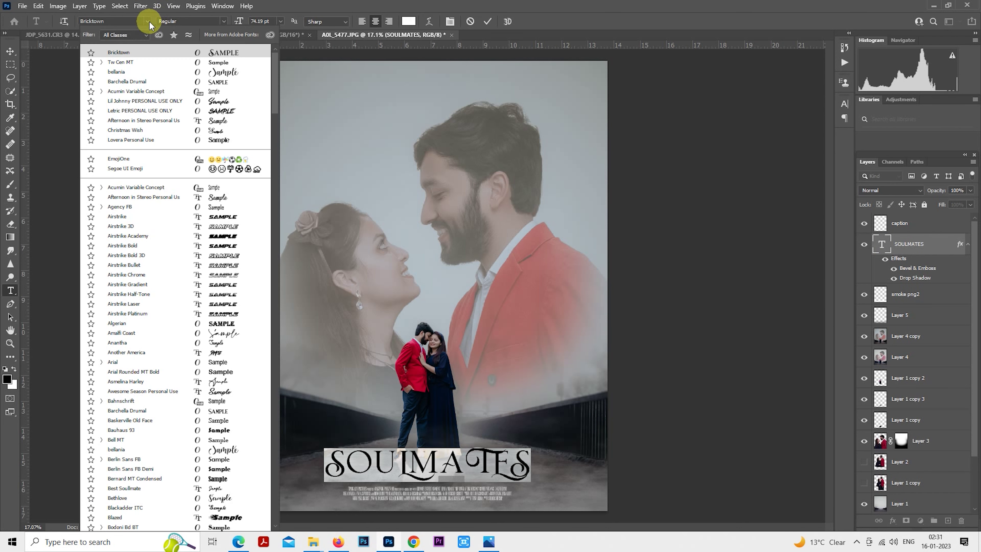
click(226, 62)
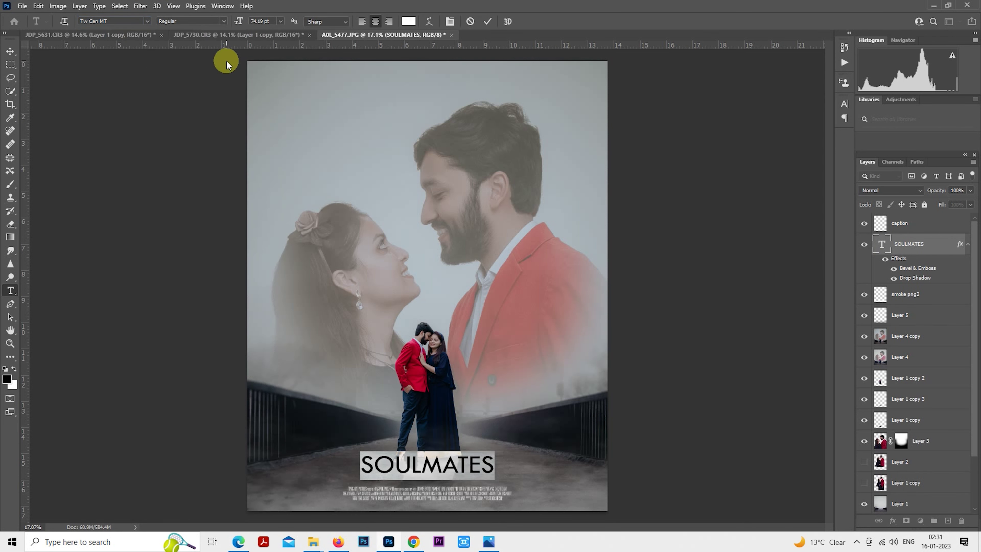
key(ctrl+Return)
key(m)
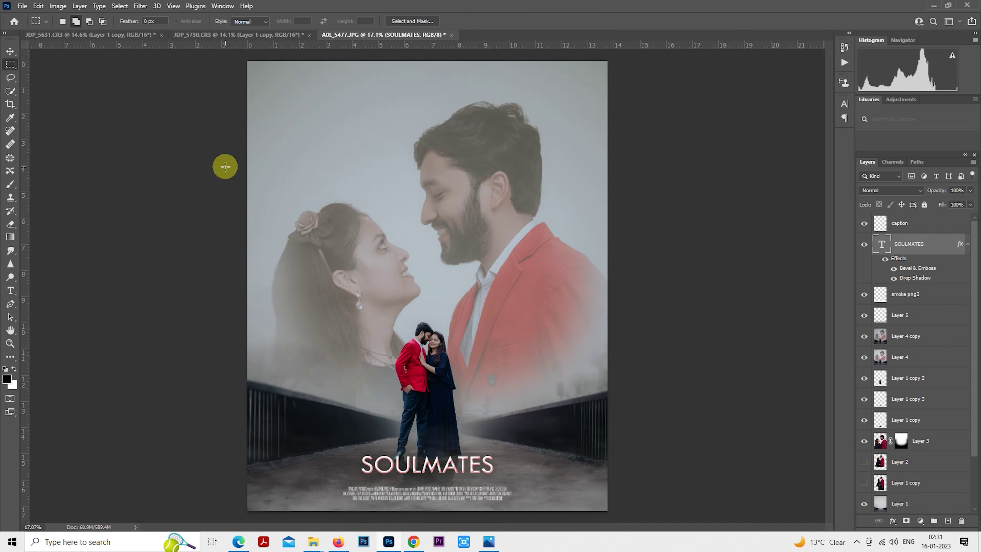
Step: Scale SOULMATES to about 153% and nudge it down above the credits
scroll(339, 291, up, 2)
scroll(423, 361, up, 2)
drag(422, 361, 344, 68)
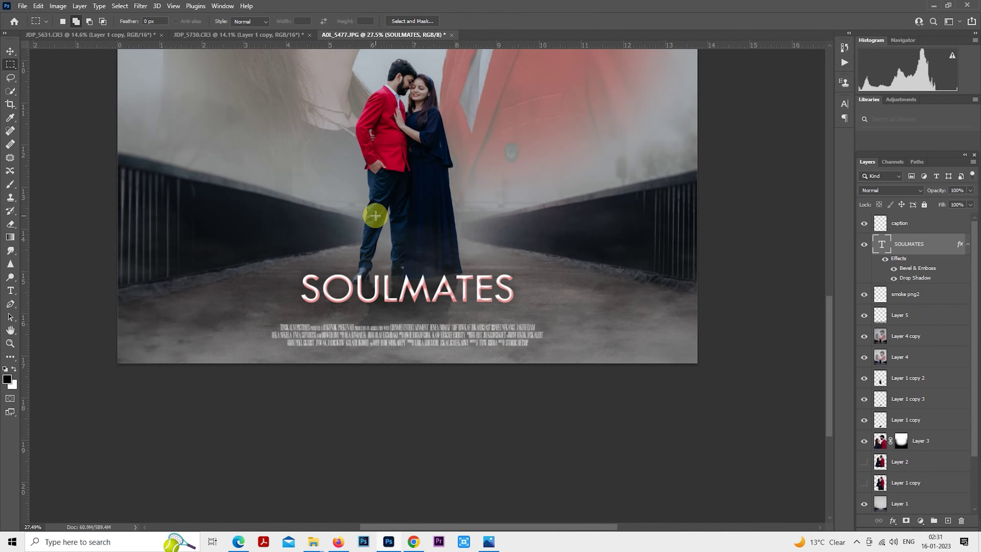
right_click(438, 216)
click(455, 310)
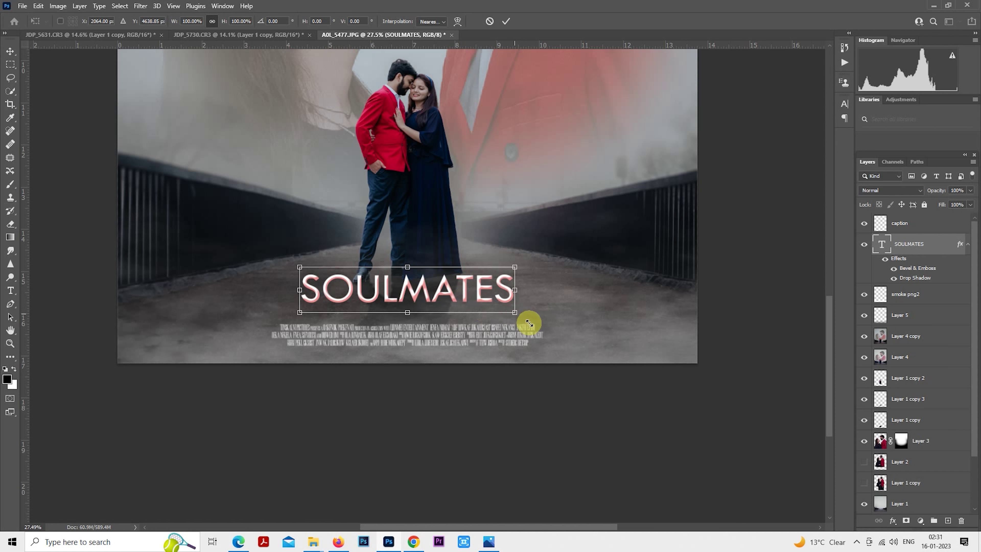
drag(529, 323, 568, 333)
drag(525, 298, 519, 296)
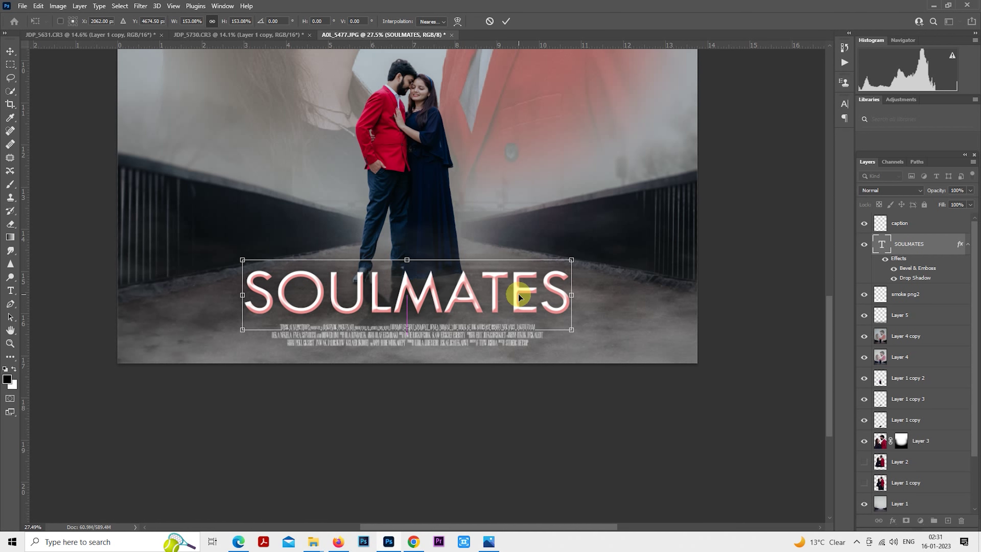
key(Return)
key(m)
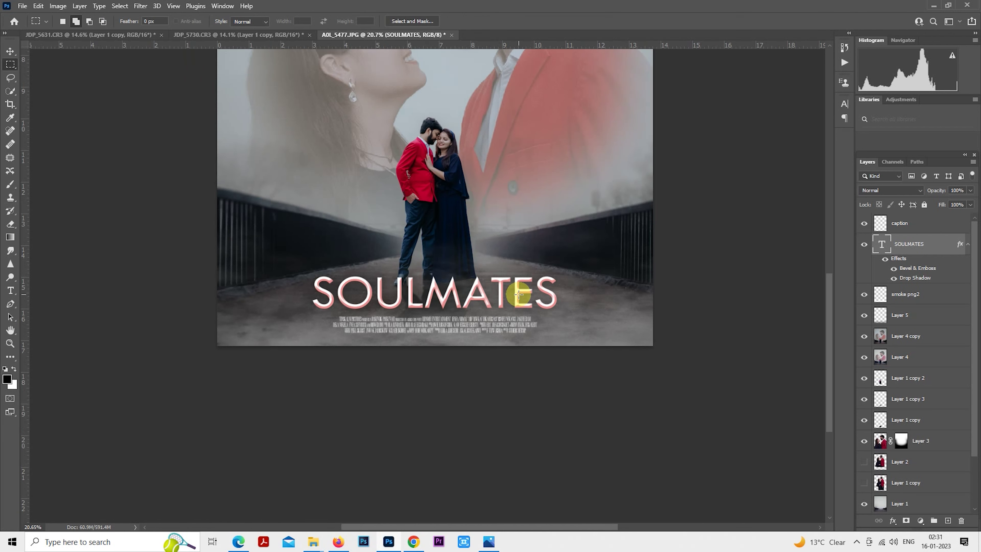
key(ctrl+0)
key(ctrl+minus)
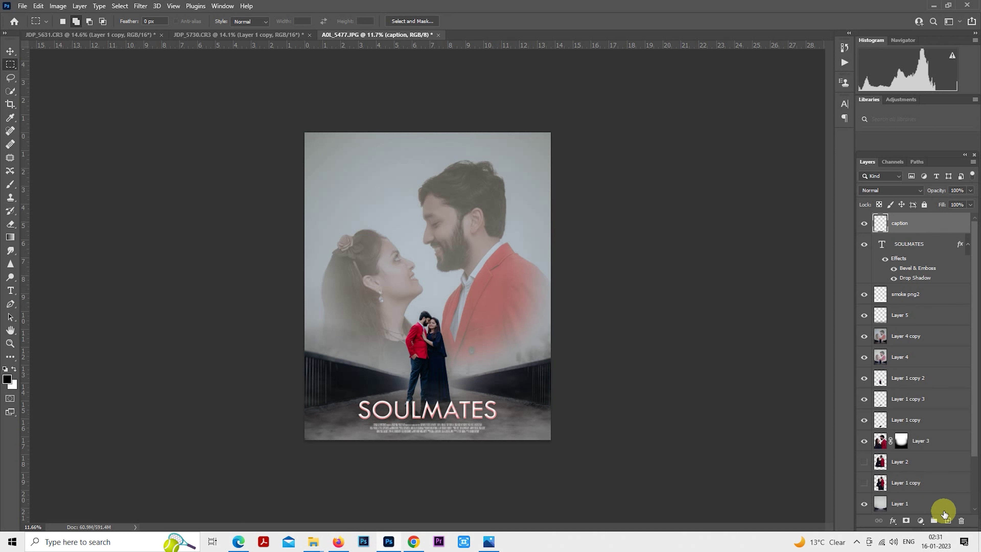
Step: On a new empty layer, stroke the whole canvas with a 3 px white inside border
click(947, 520)
key(ctrl+a)
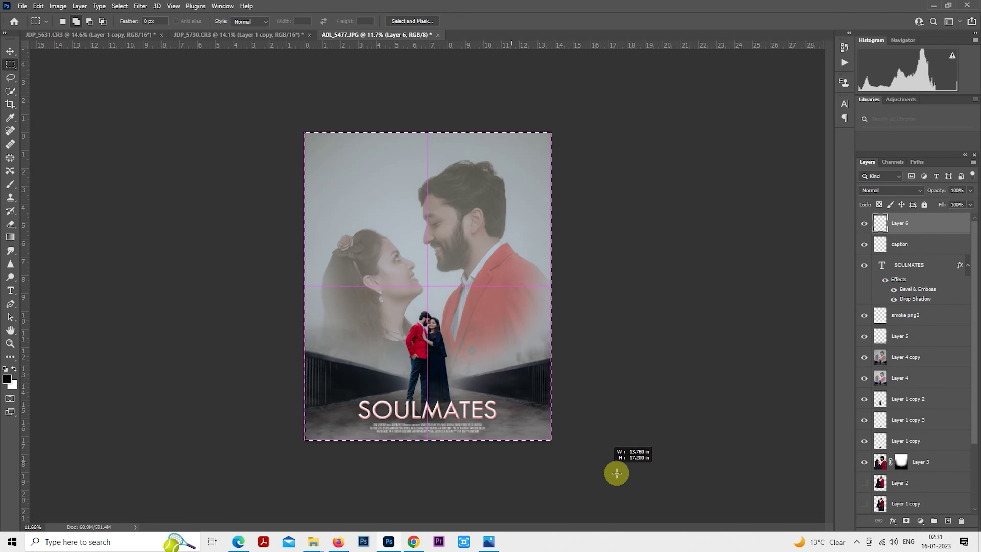
right_click(438, 222)
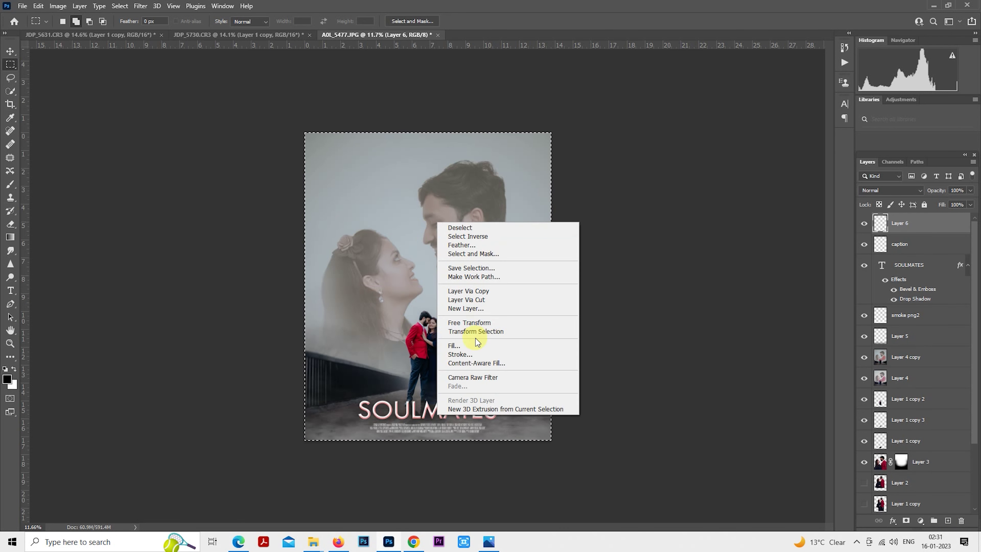
click(475, 353)
click(464, 178)
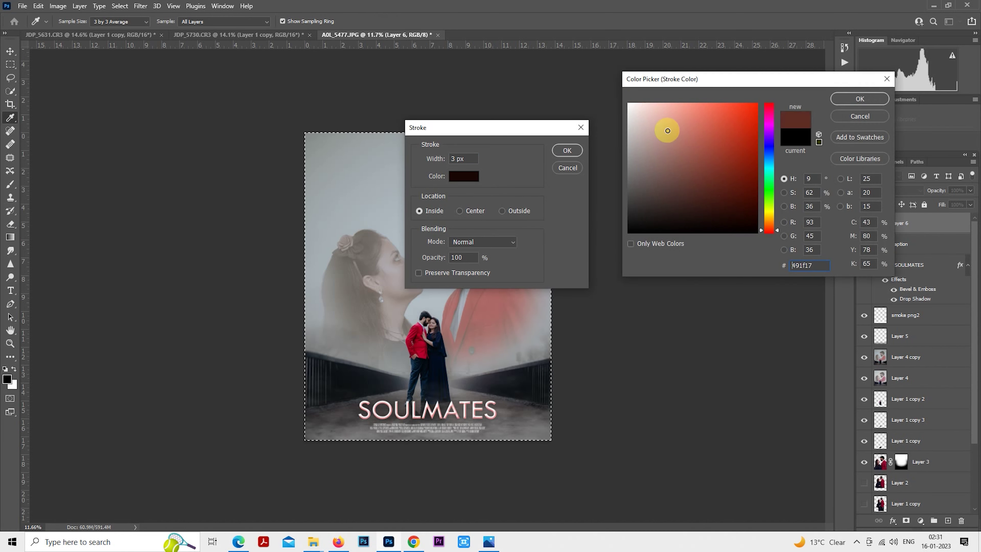
click(627, 79)
click(857, 97)
click(566, 151)
Step: Deselect, fit the poster on screen, and compare the look with the border layer hidden
key(m)
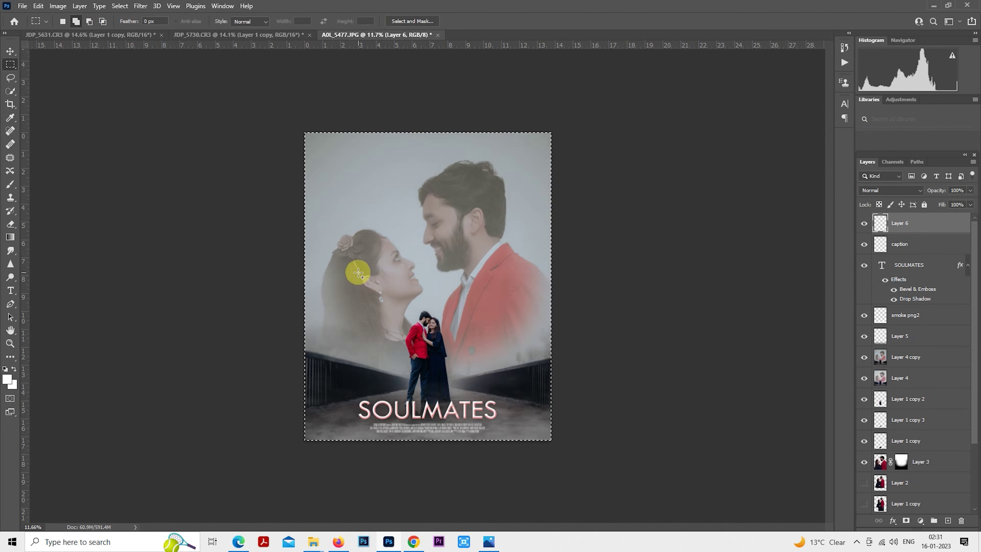
click(357, 271)
key(ctrl+0)
scroll(494, 264, up, 1)
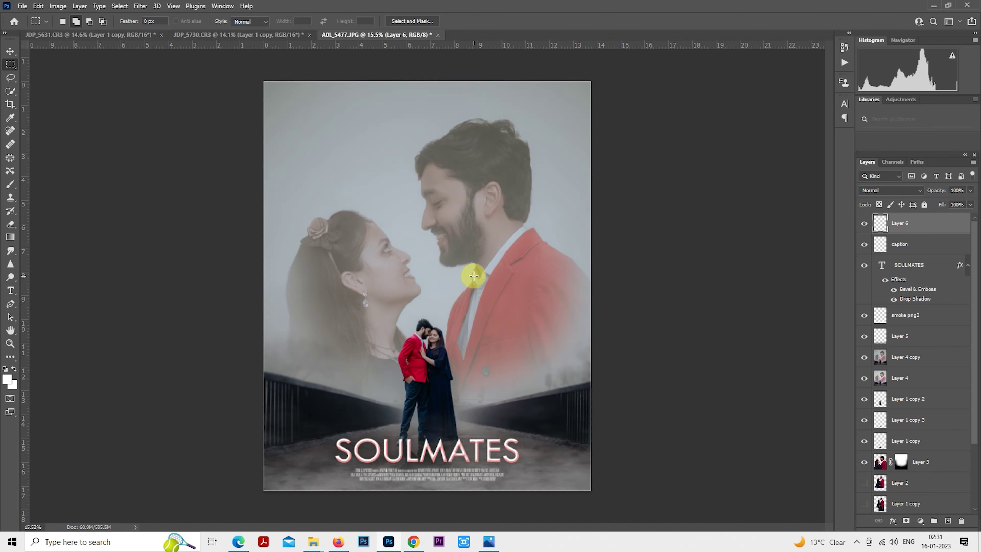
scroll(473, 275, down, 1)
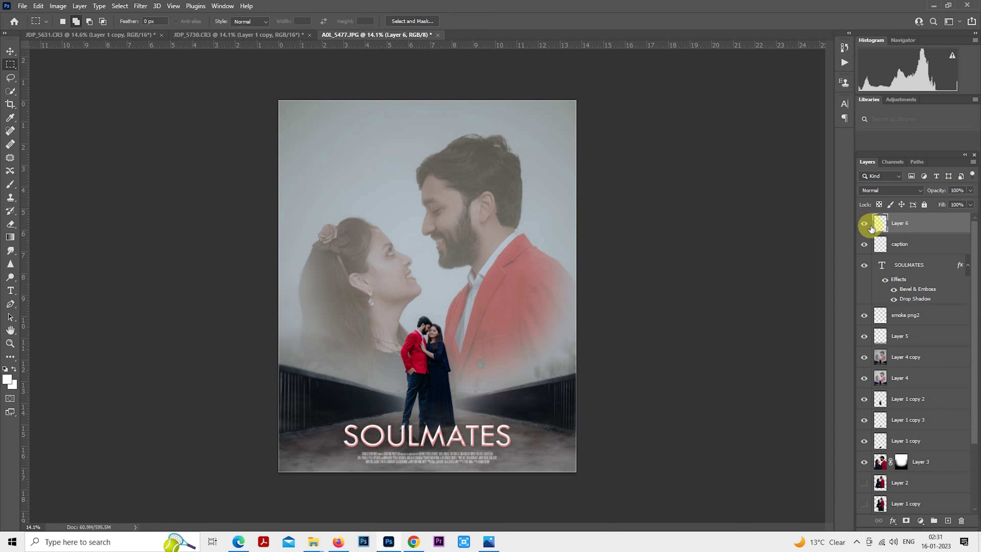
click(863, 224)
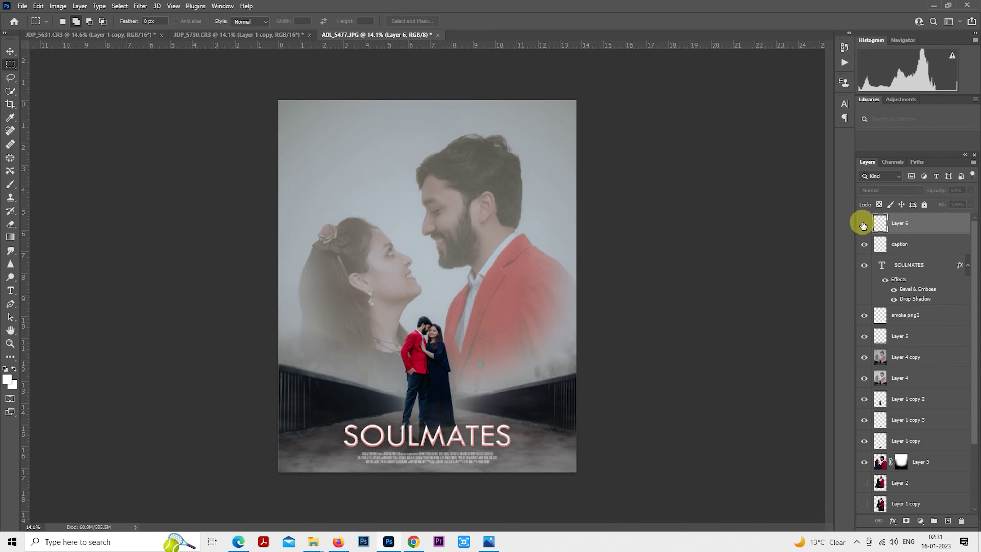
scroll(705, 259, down, 1)
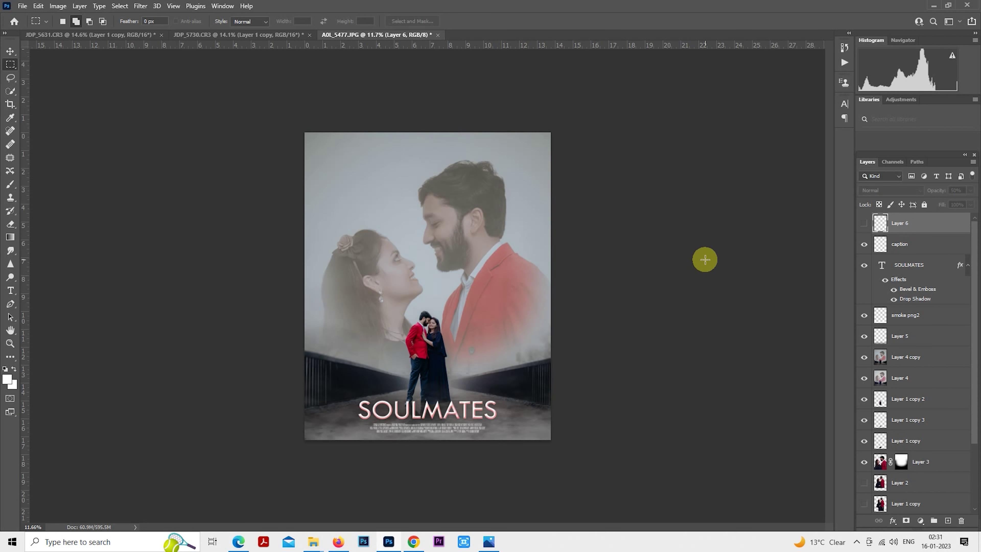
scroll(413, 386, up, 6)
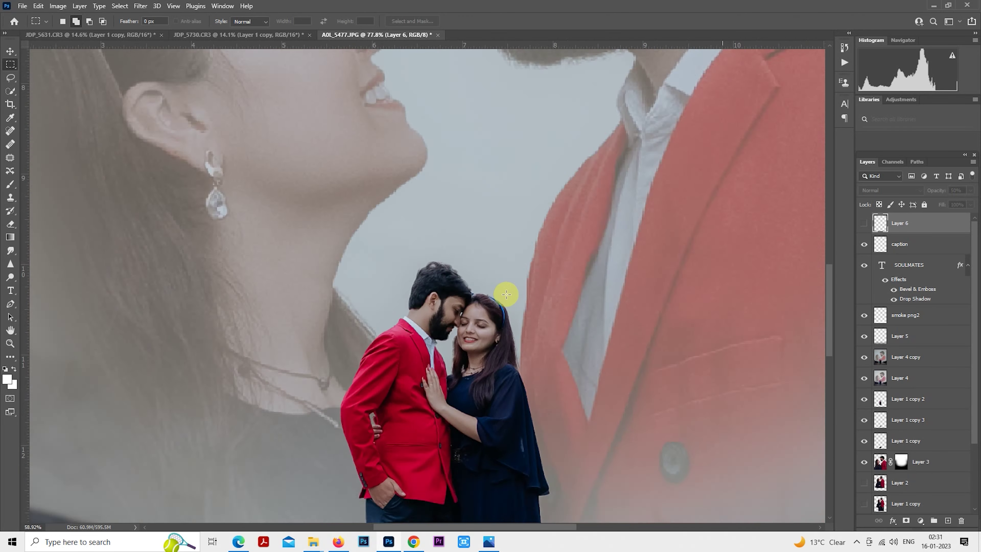
scroll(506, 295, down, 1)
scroll(504, 286, down, 4)
scroll(503, 286, up, 1)
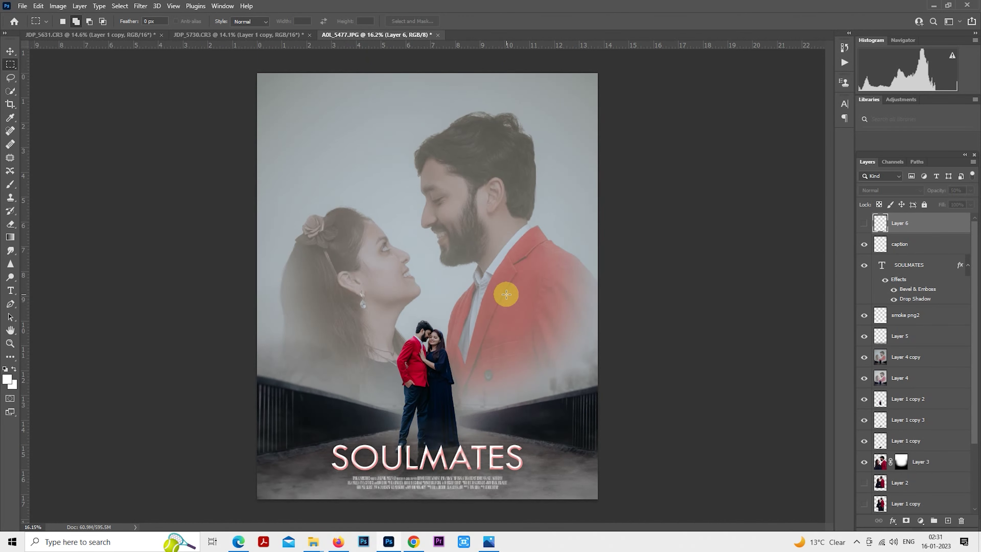
Step: Set the border layer to 100% opacity, toggle it to compare, and leave it hidden
click(864, 224)
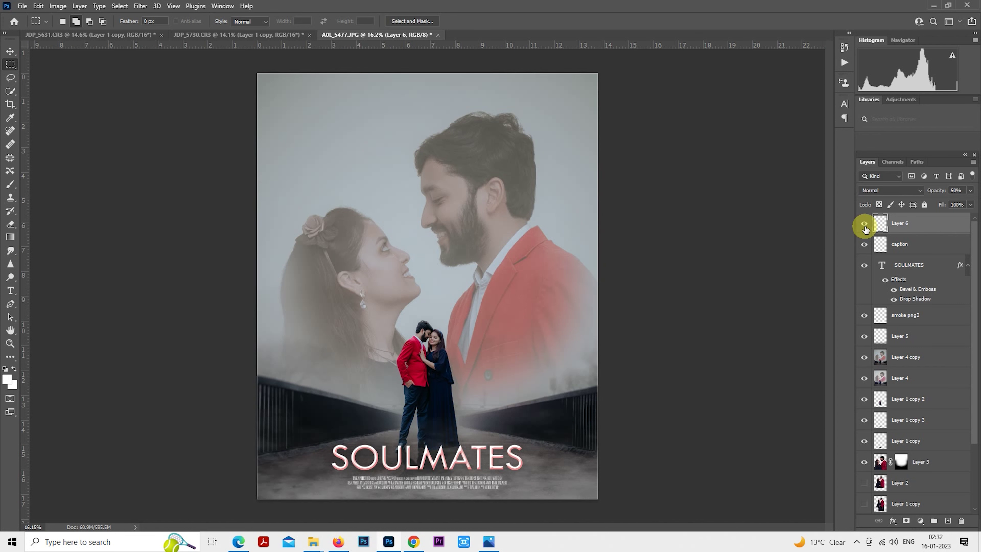
key(0)
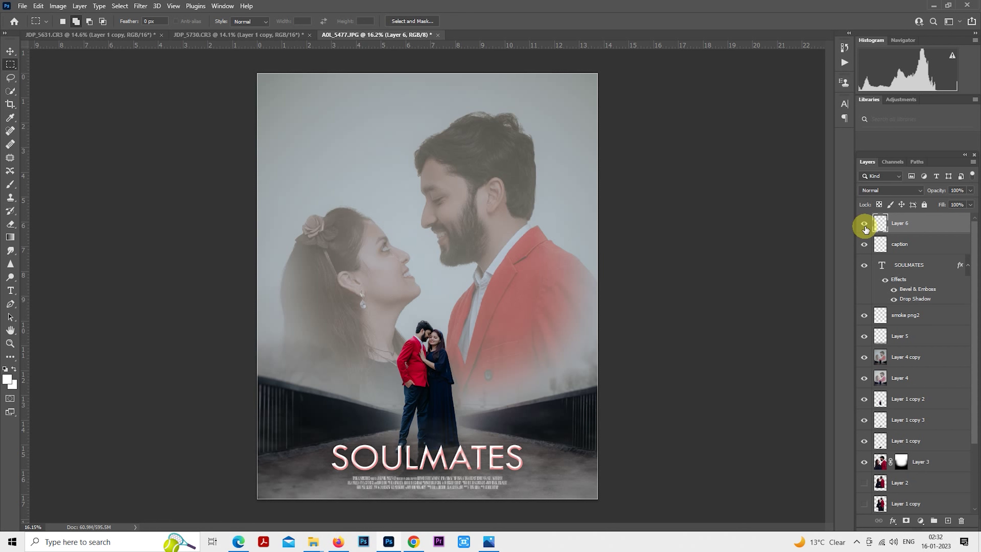
scroll(655, 298, down, 1)
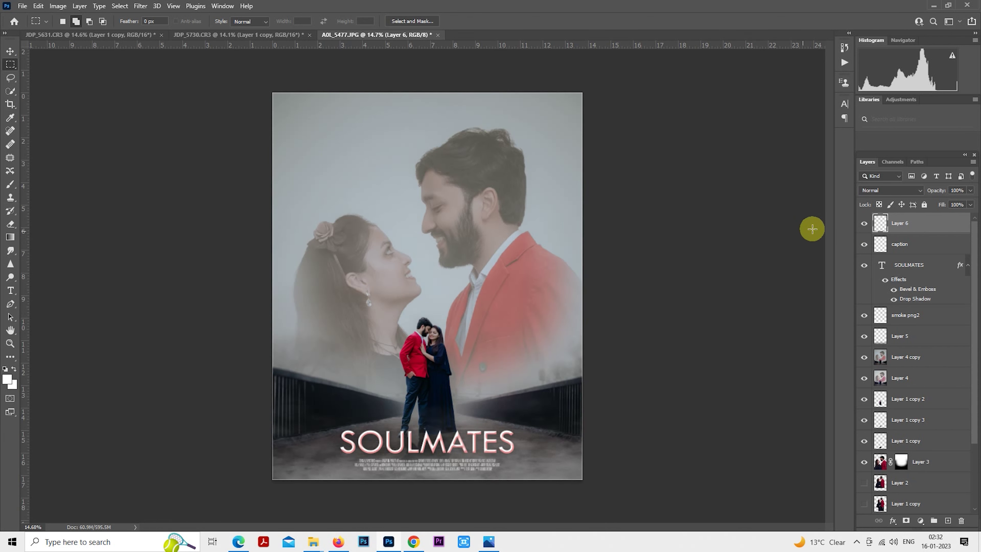
click(862, 223)
click(863, 223)
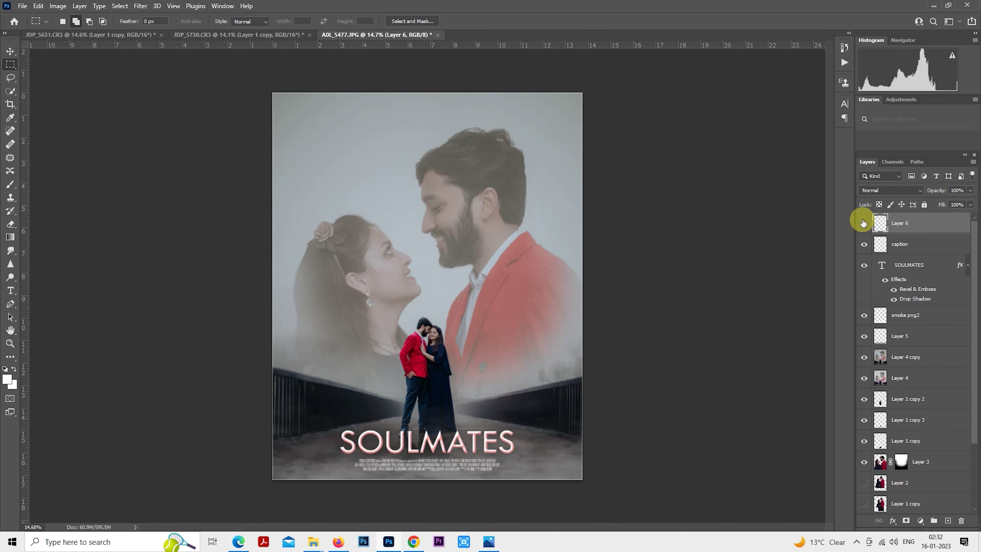
click(863, 222)
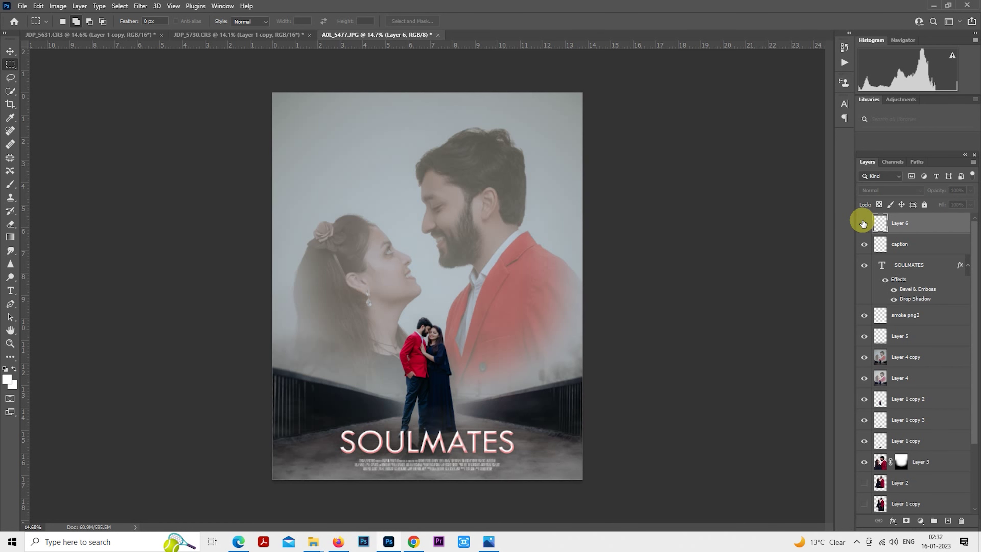
key(ctrl+plus)
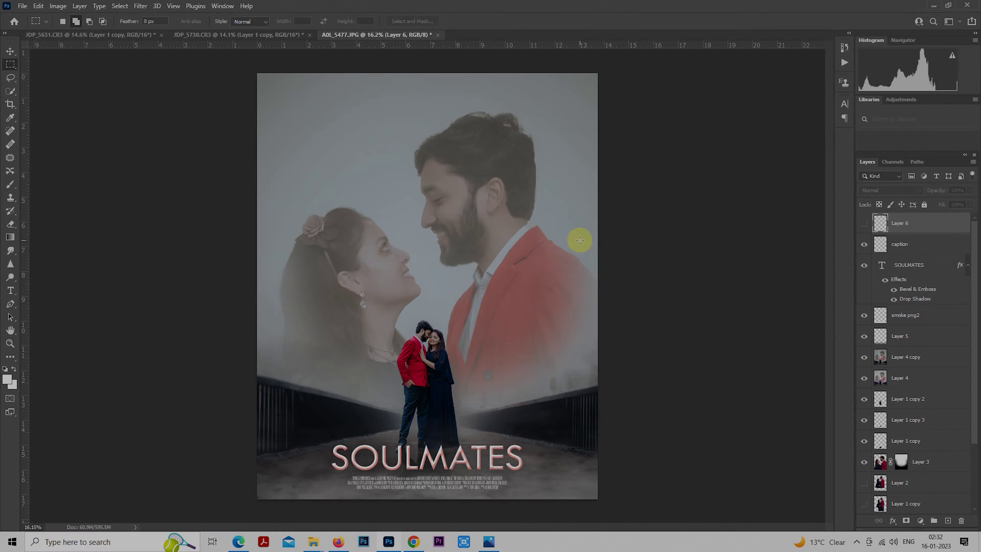